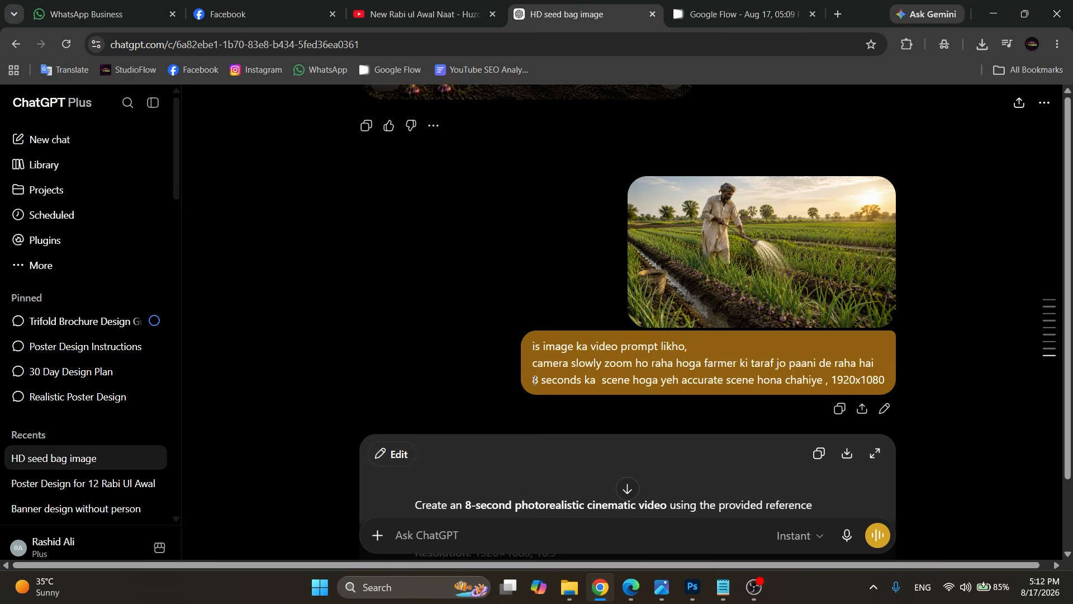
Step: Read through the generated 8-second farmer video prompt, including its style and camera movement sections, and copy the whole prompt
scroll(534, 380, down, 6)
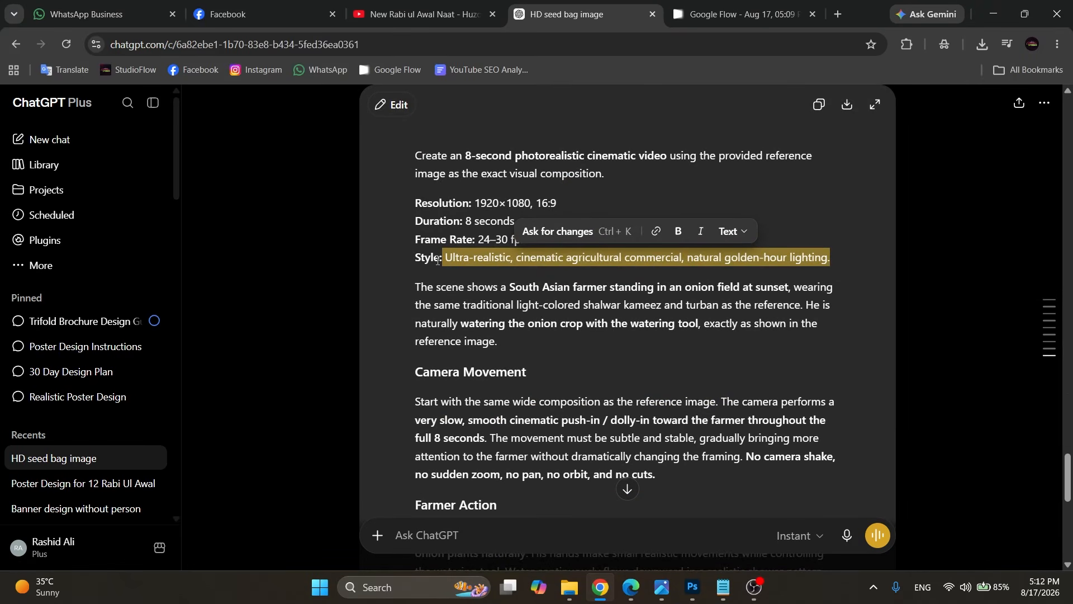
click(408, 259)
drag(529, 350, 409, 254)
click(410, 254)
scroll(430, 346, down, 1)
drag(423, 333, 526, 405)
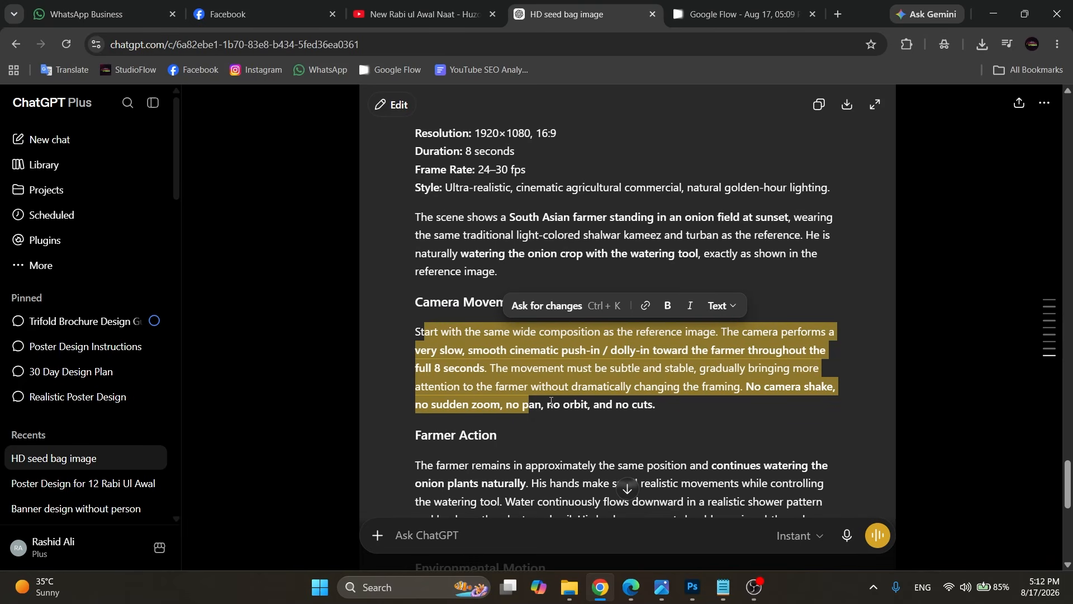
scroll(618, 368, up, 3)
click(819, 244)
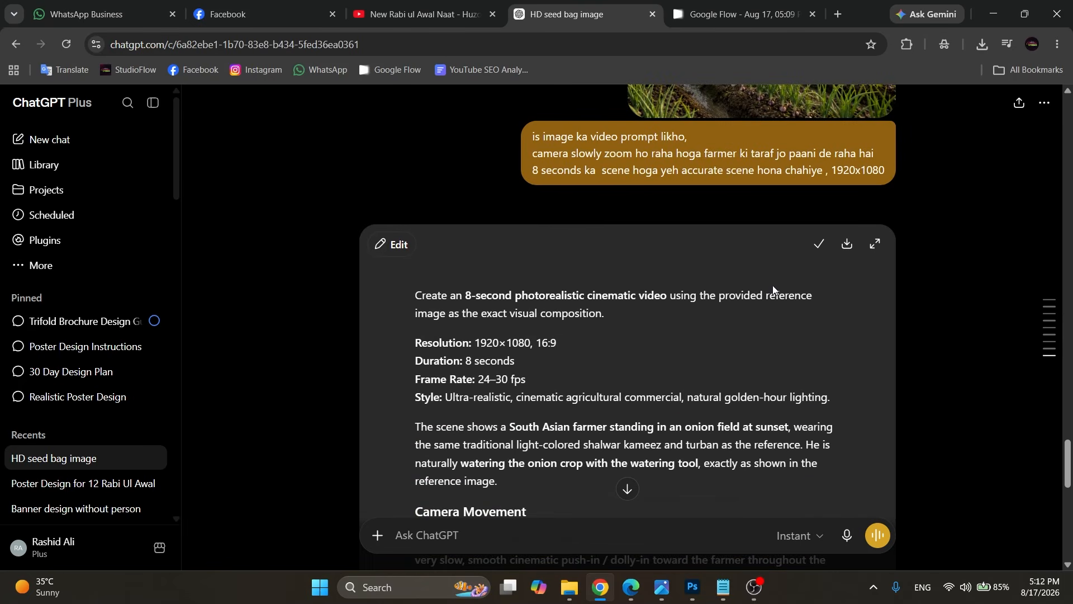
Step: Switch to Google Flow, upload image 2 from the Data folder, and add it to the prompt as the reference
click(737, 14)
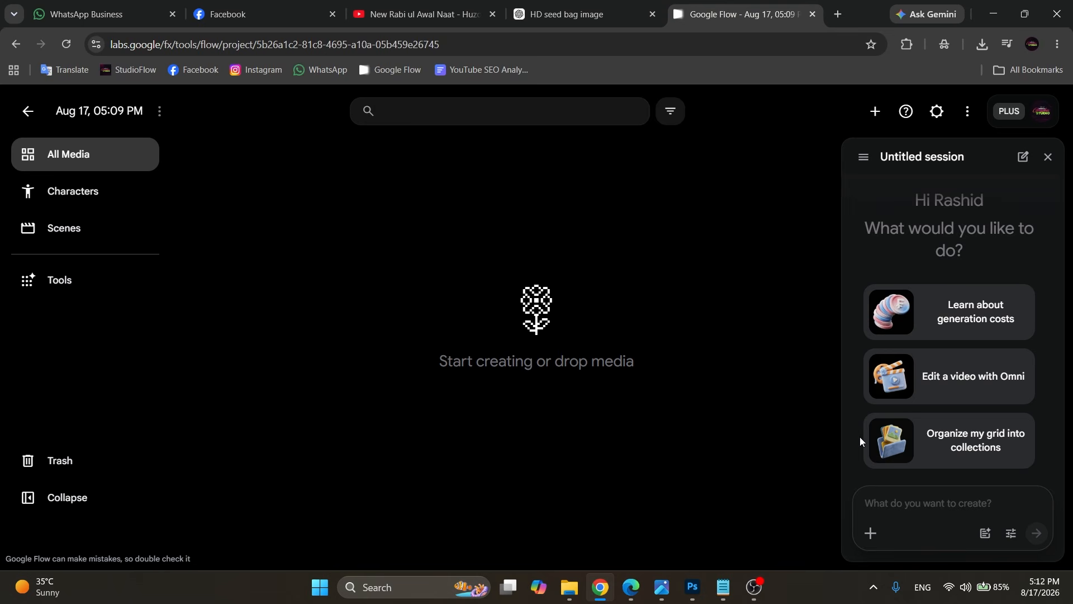
click(871, 533)
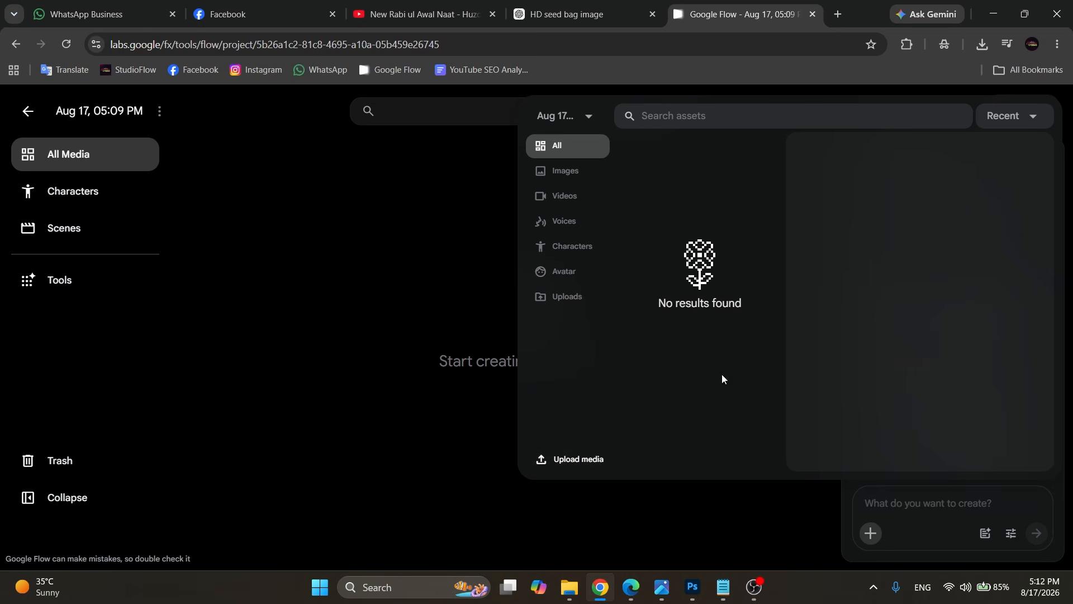
click(567, 464)
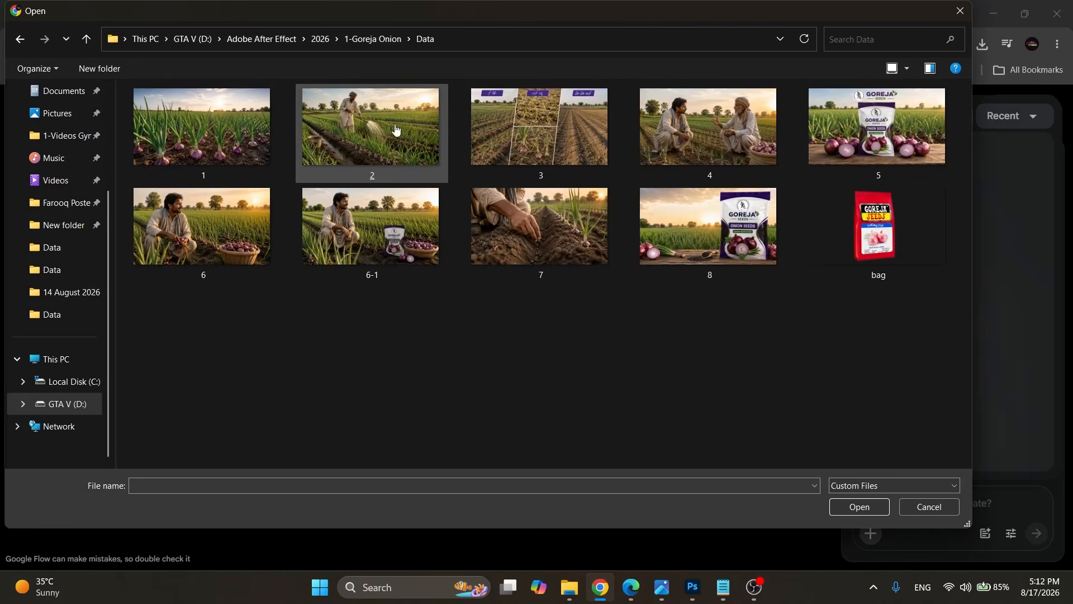
double_click(367, 119)
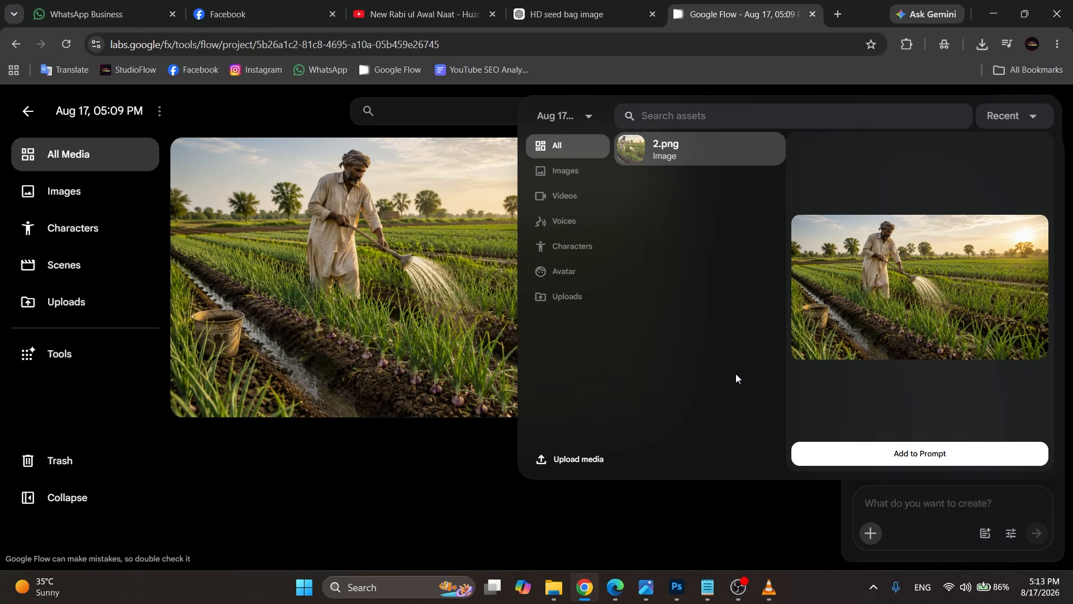
click(927, 456)
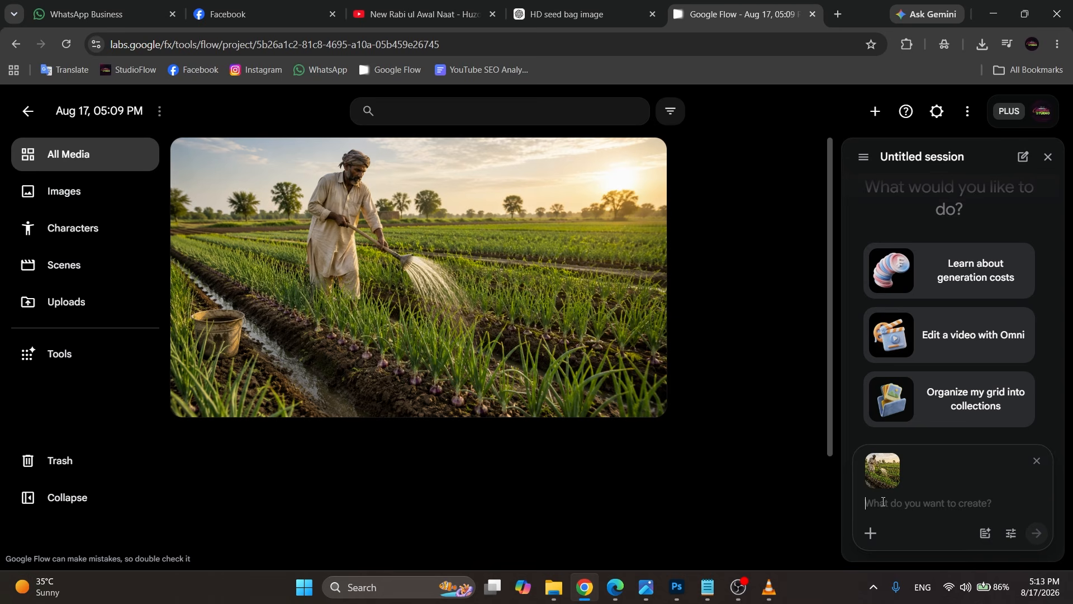
click(869, 533)
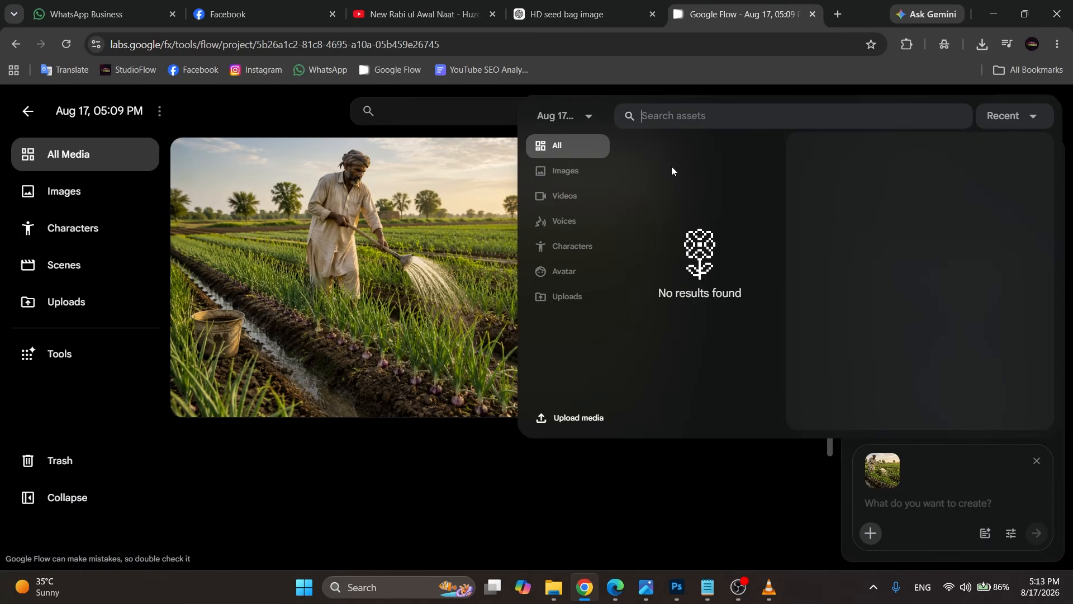
click(565, 168)
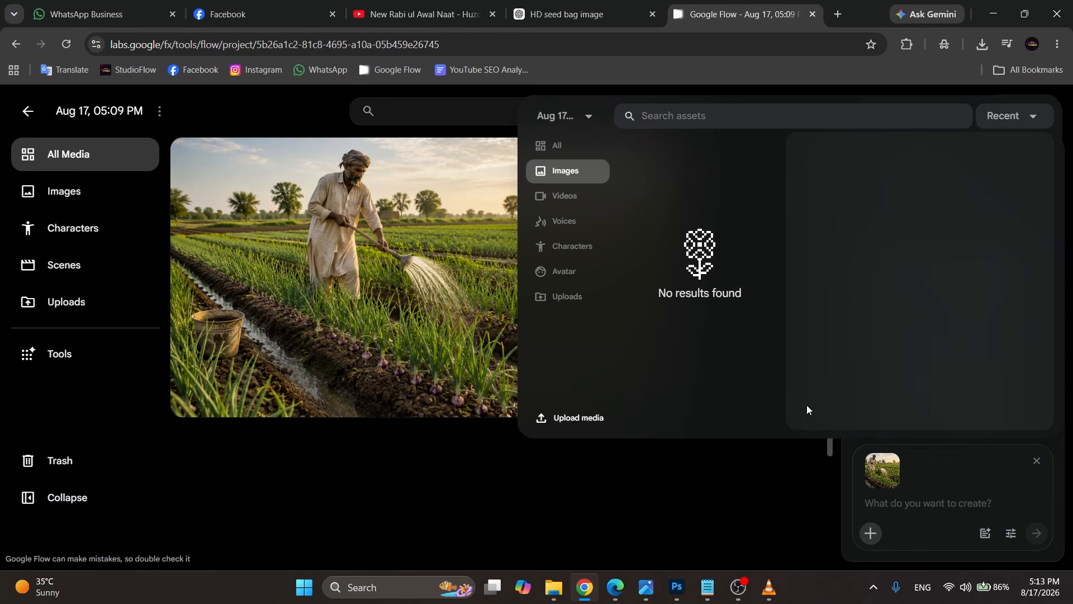
click(800, 474)
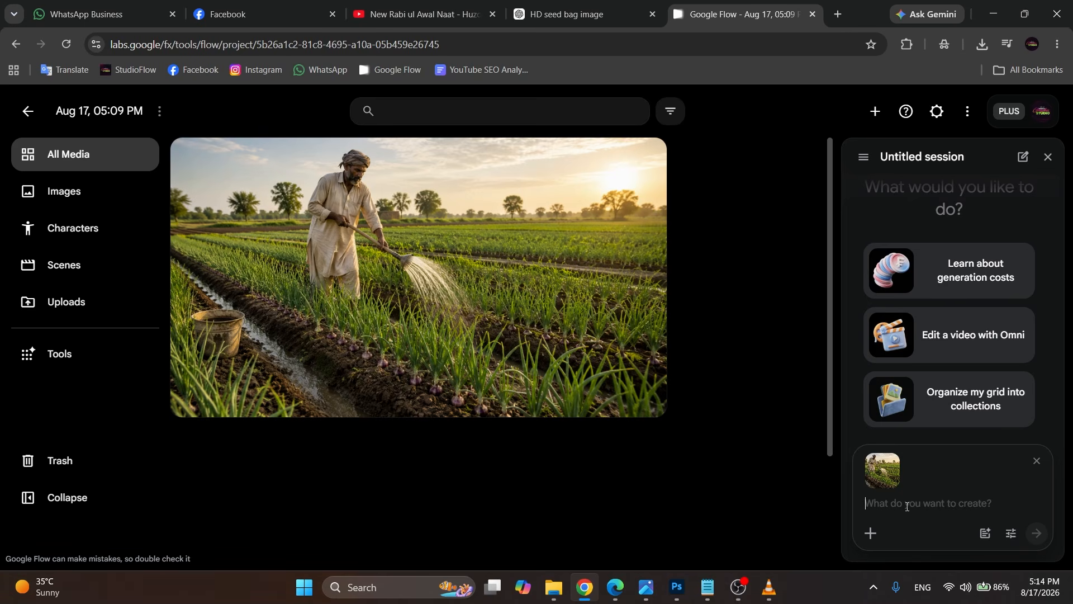
Step: Paste the copied farmer video prompt alongside the attached reference image and look over its text
key(ctrl+v)
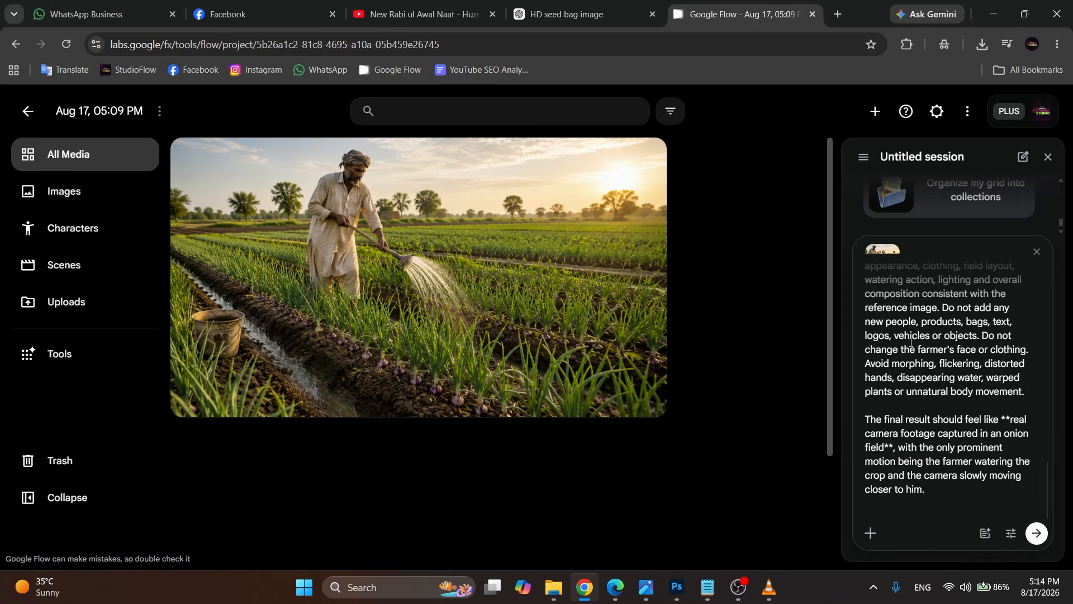
scroll(911, 342, up, 10)
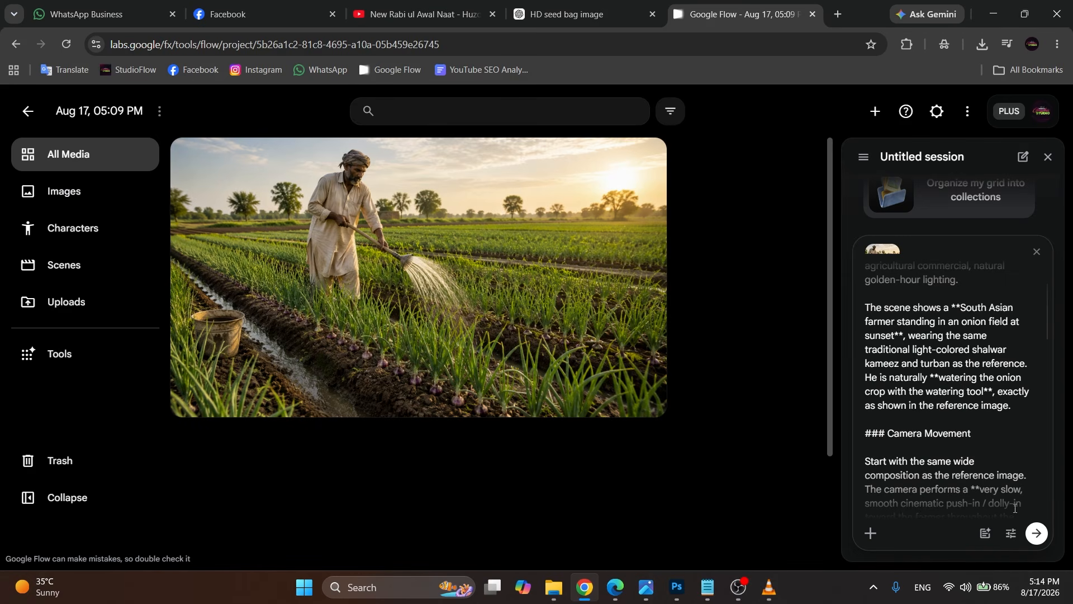
Step: Review the agent settings for generation confirmation and the image and video generation defaults
click(1010, 533)
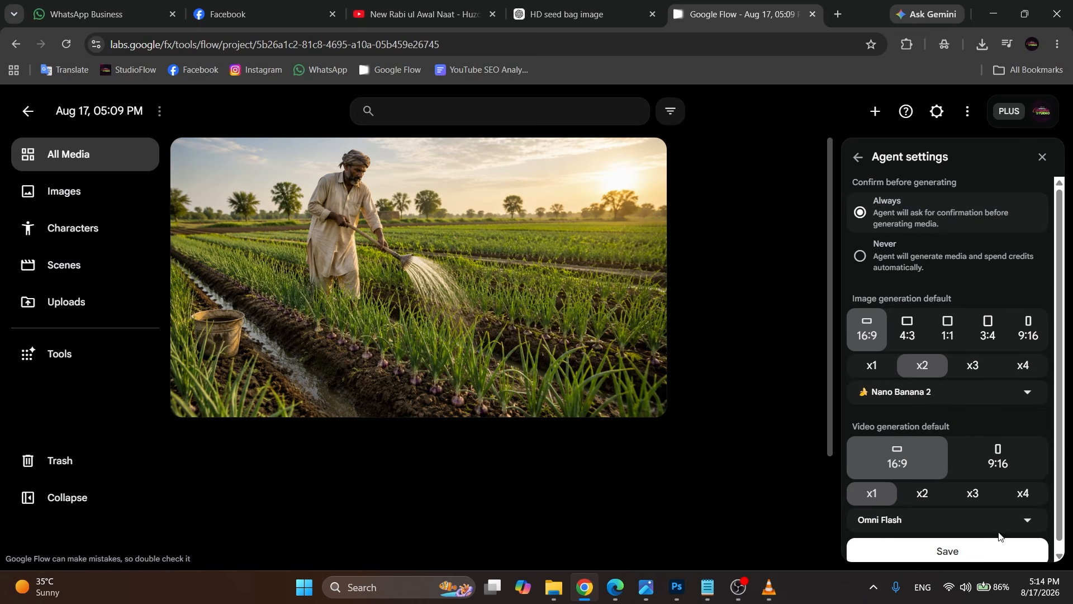
click(857, 157)
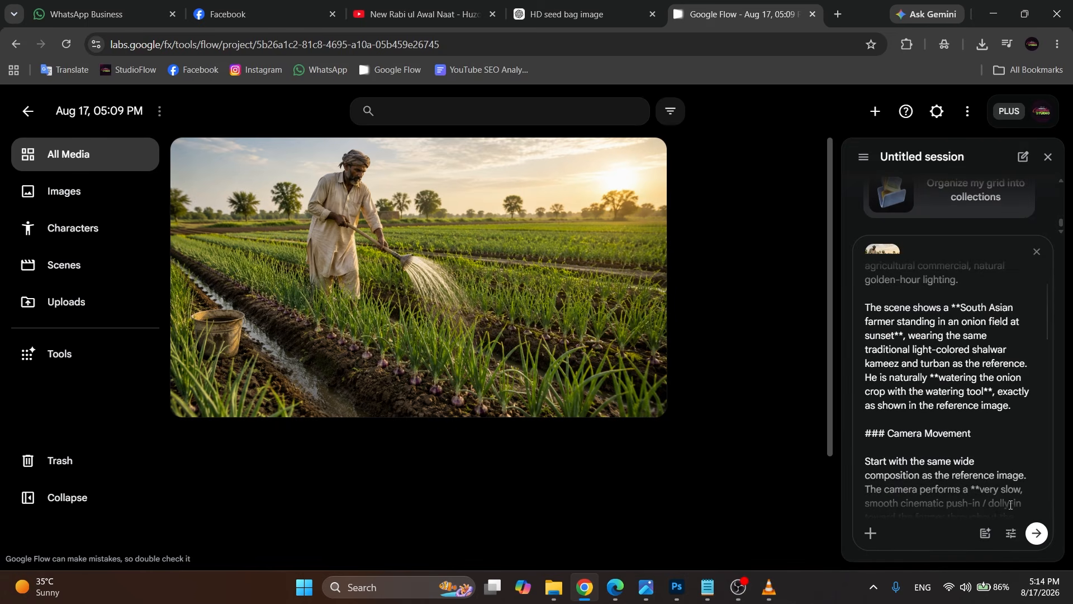
click(1012, 535)
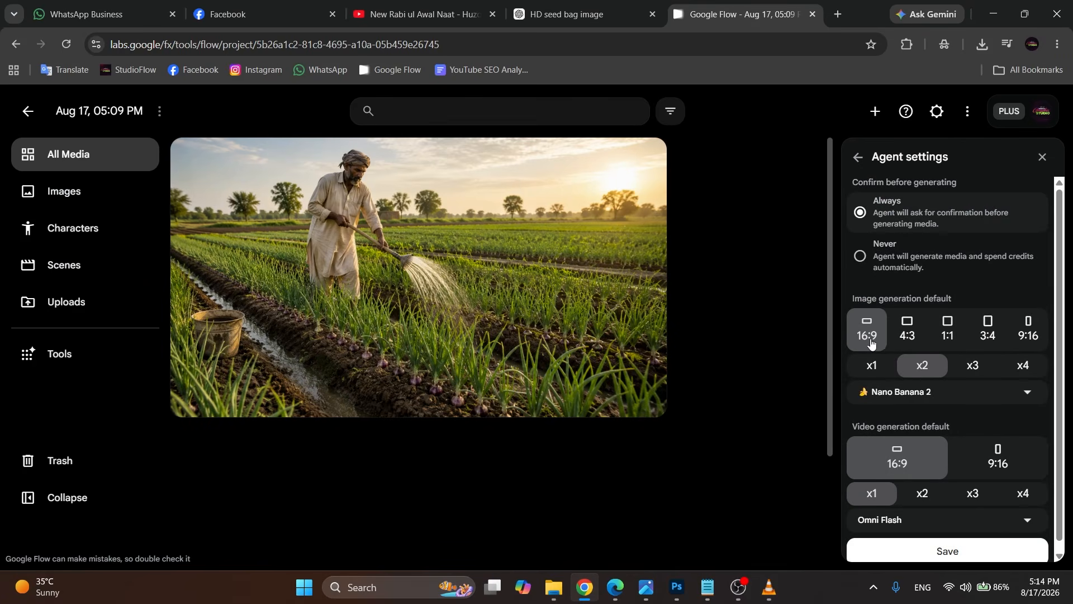
scroll(892, 390, down, 1)
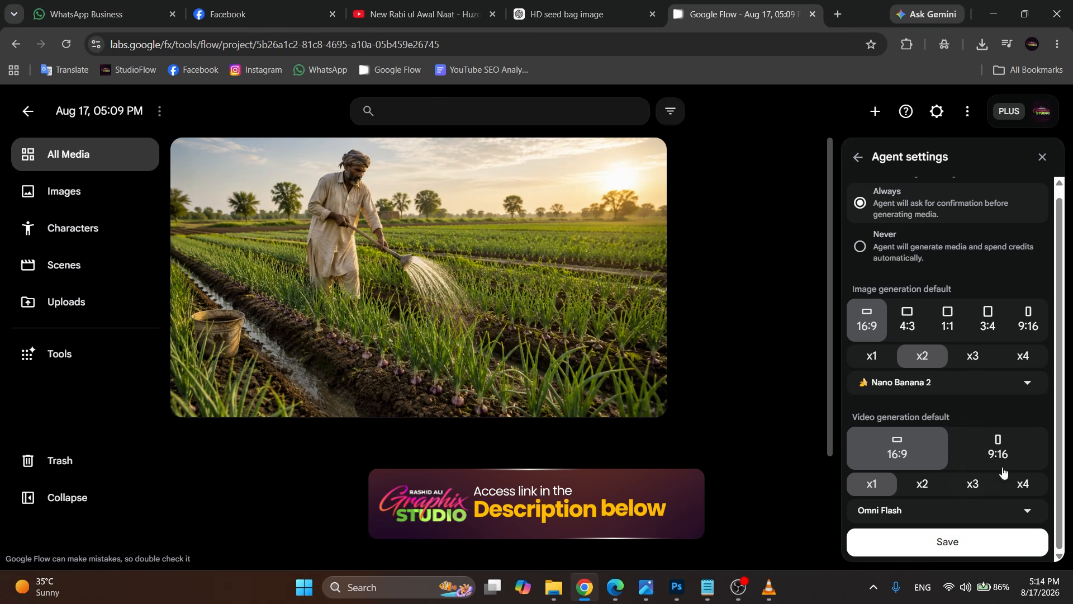
scroll(885, 232, up, 1)
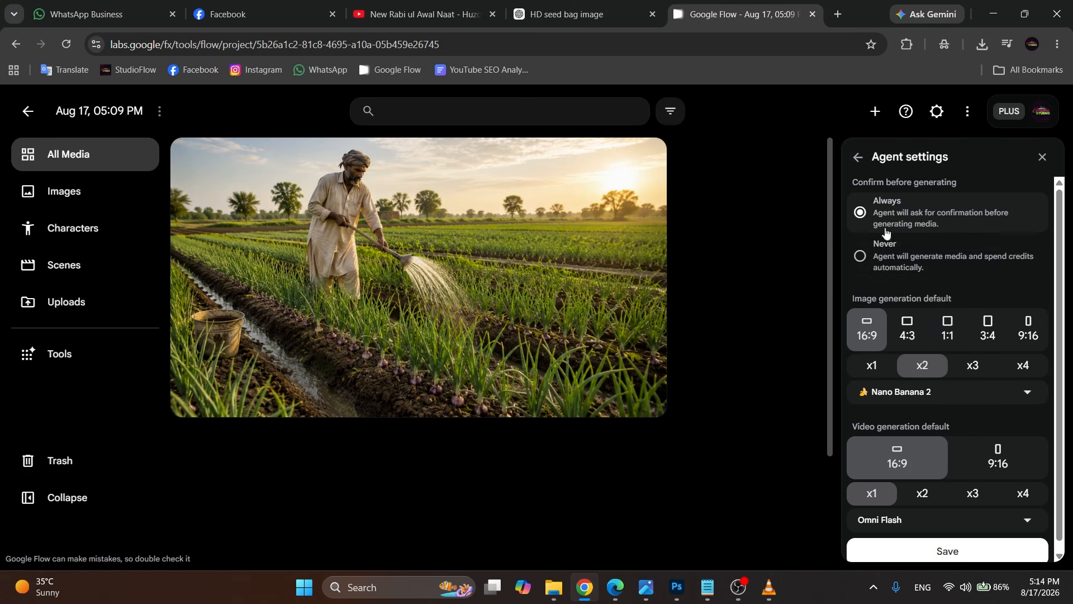
click(857, 158)
Step: Submit the prompt and approve the video generation once its credit cost and the account's credit balance are checked
click(1037, 536)
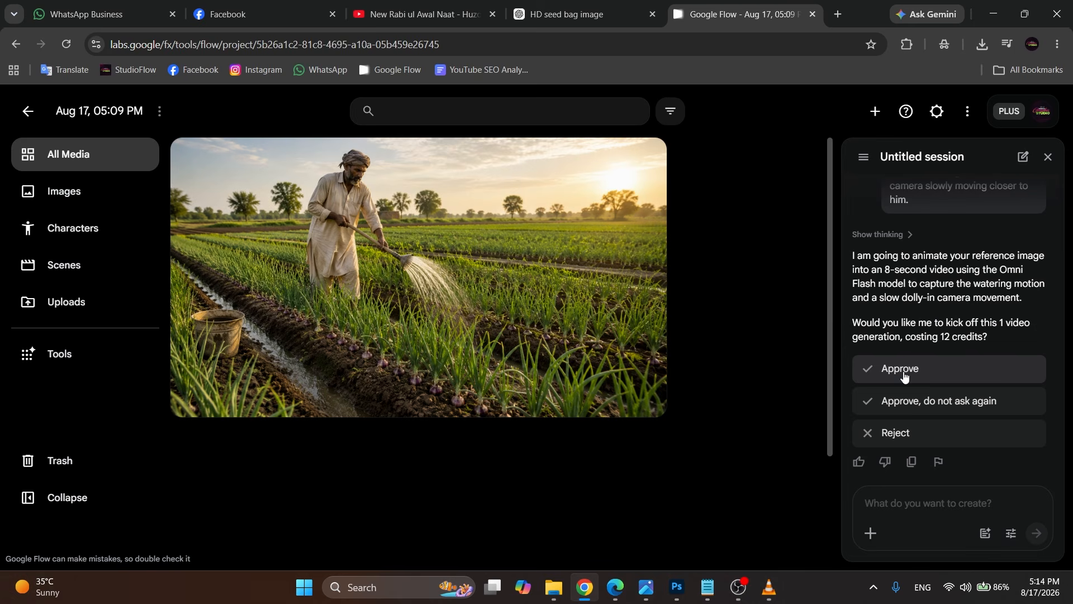
drag(1004, 323, 1018, 323)
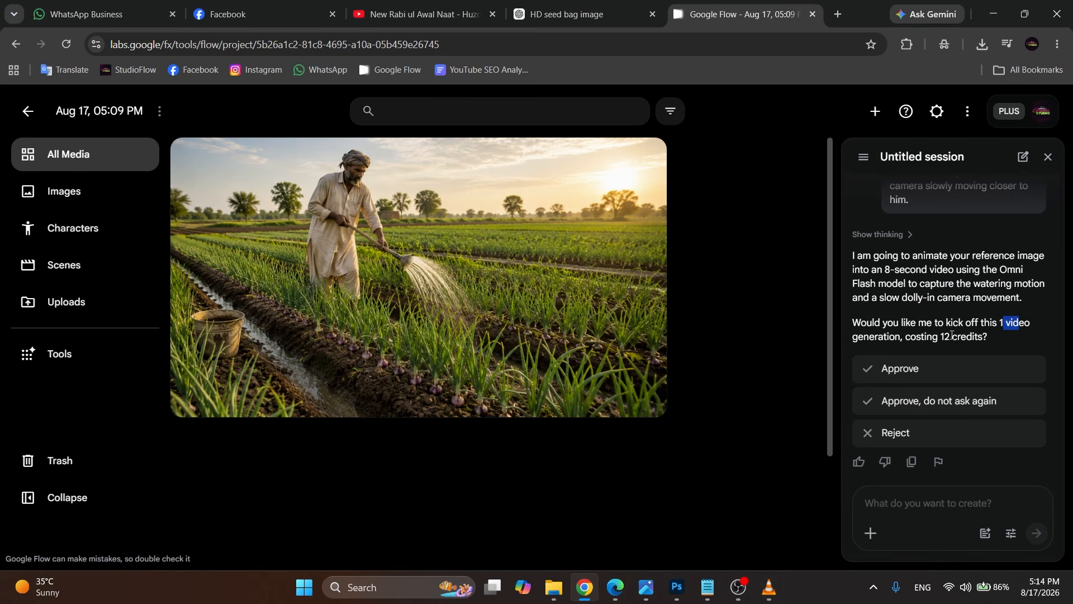
drag(941, 336, 981, 341)
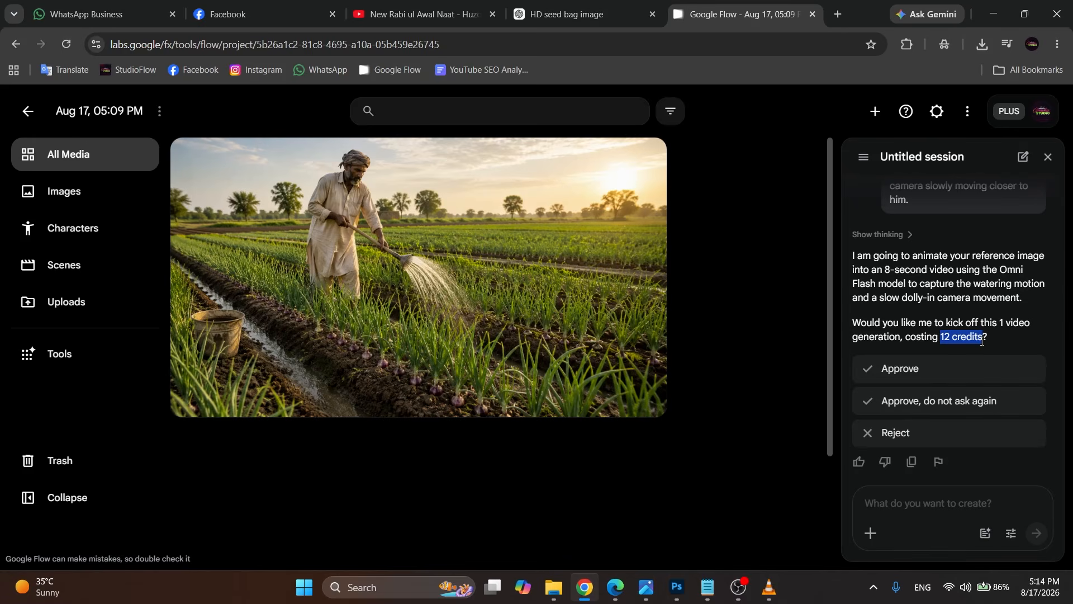
click(1039, 115)
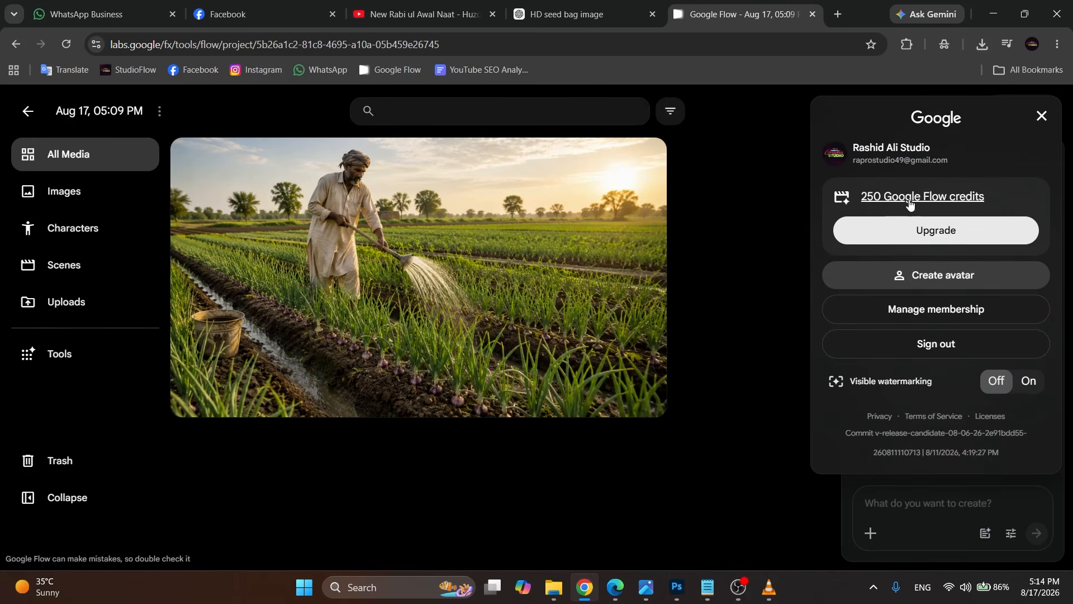
click(1041, 116)
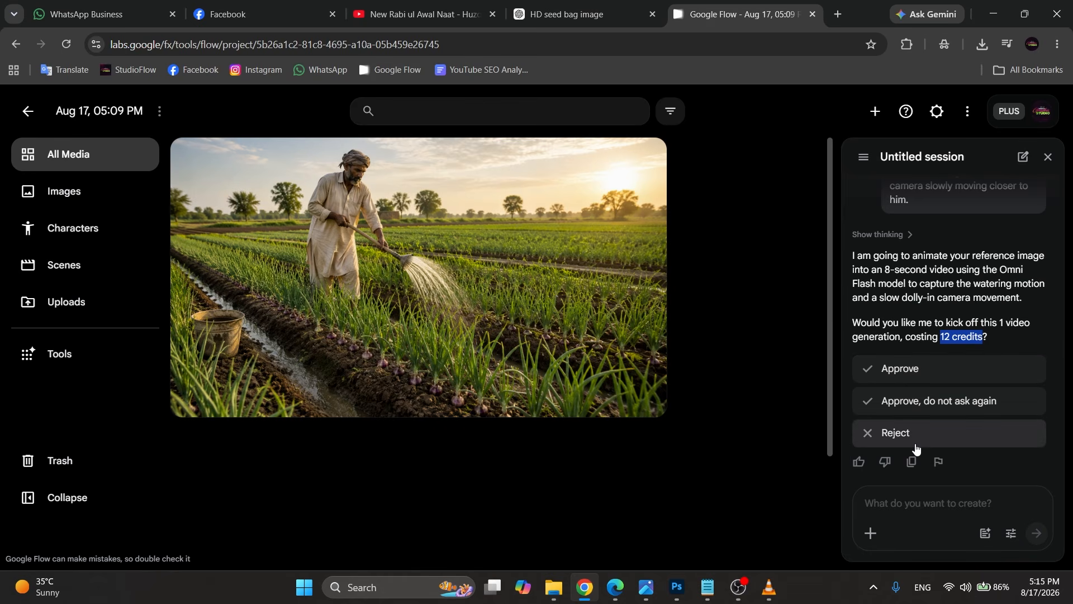
click(916, 366)
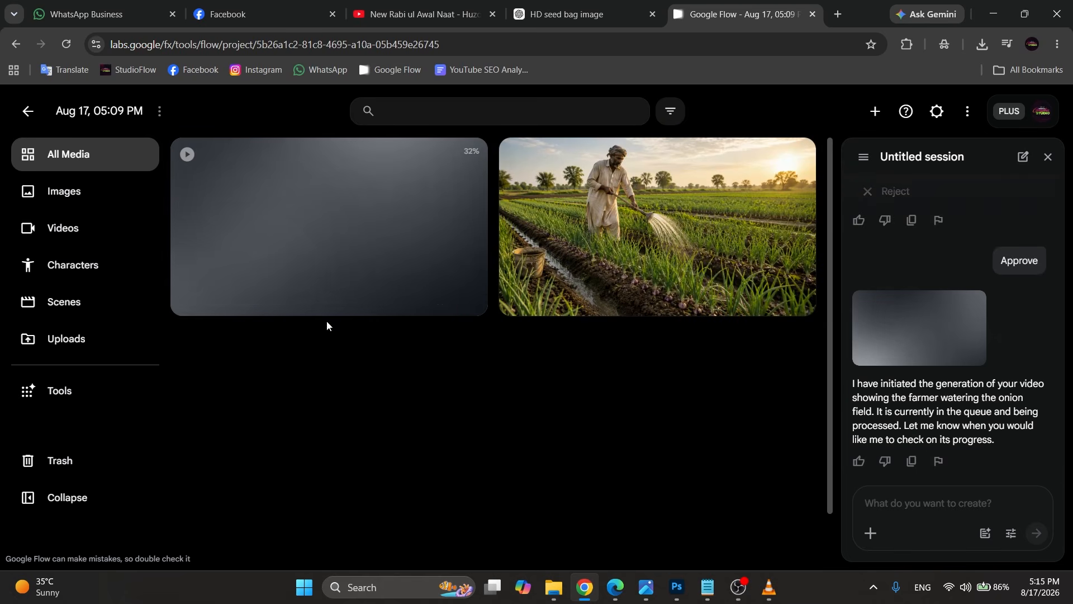
Step: Open the generated farmer watering video and play it full screen to examine the watering action and camera movement
mouse_move(301, 233)
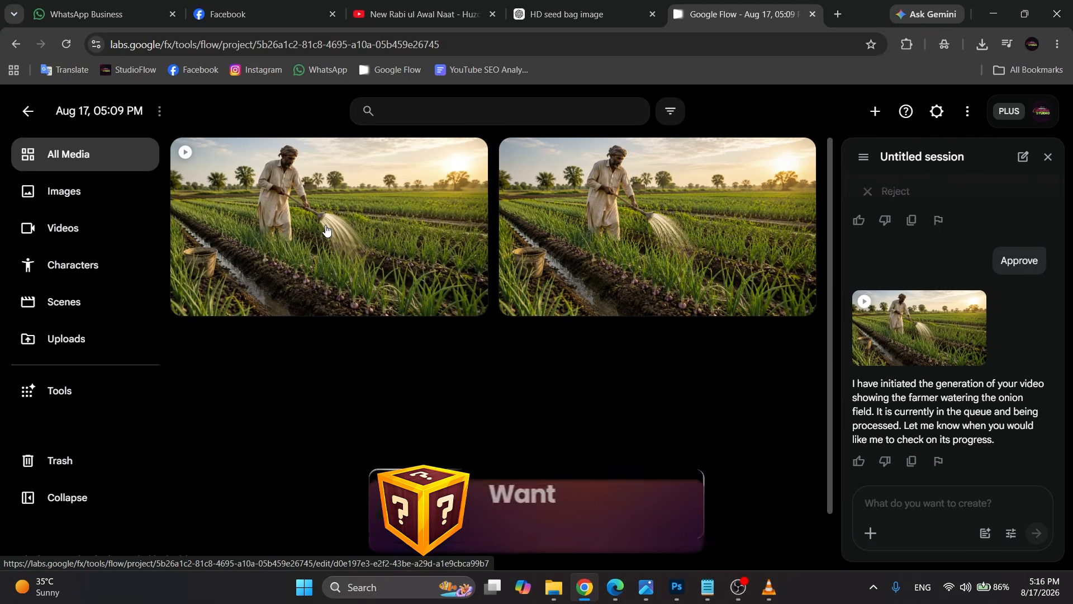
click(326, 228)
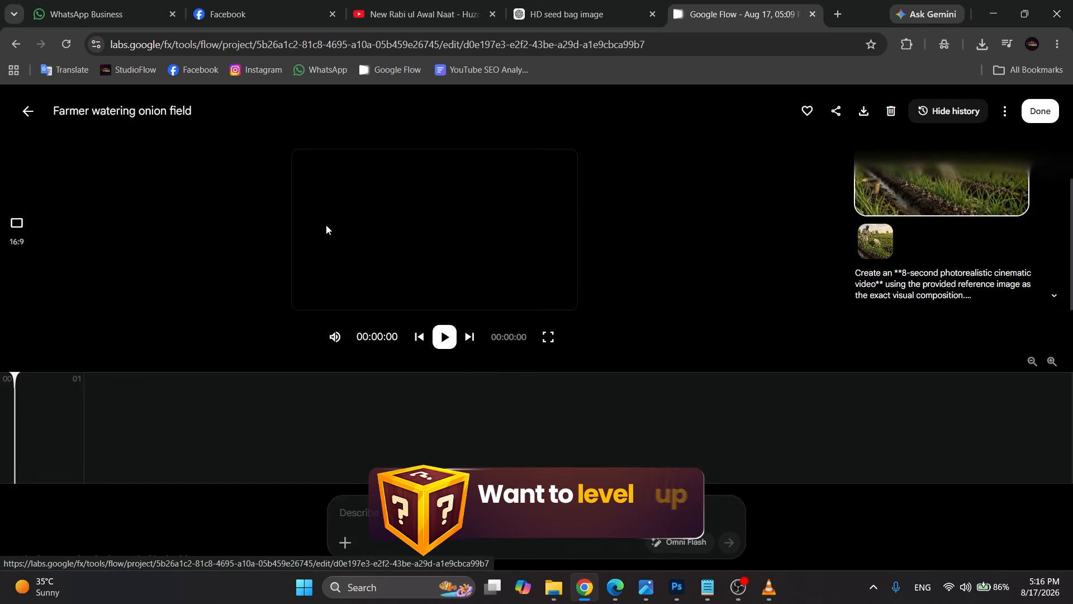
click(547, 338)
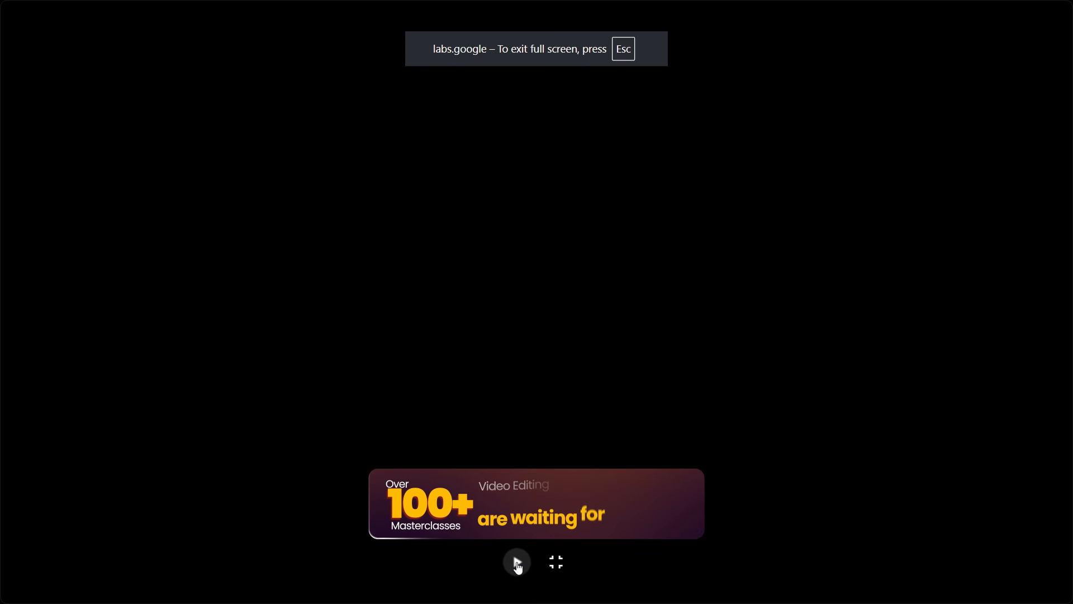
click(517, 563)
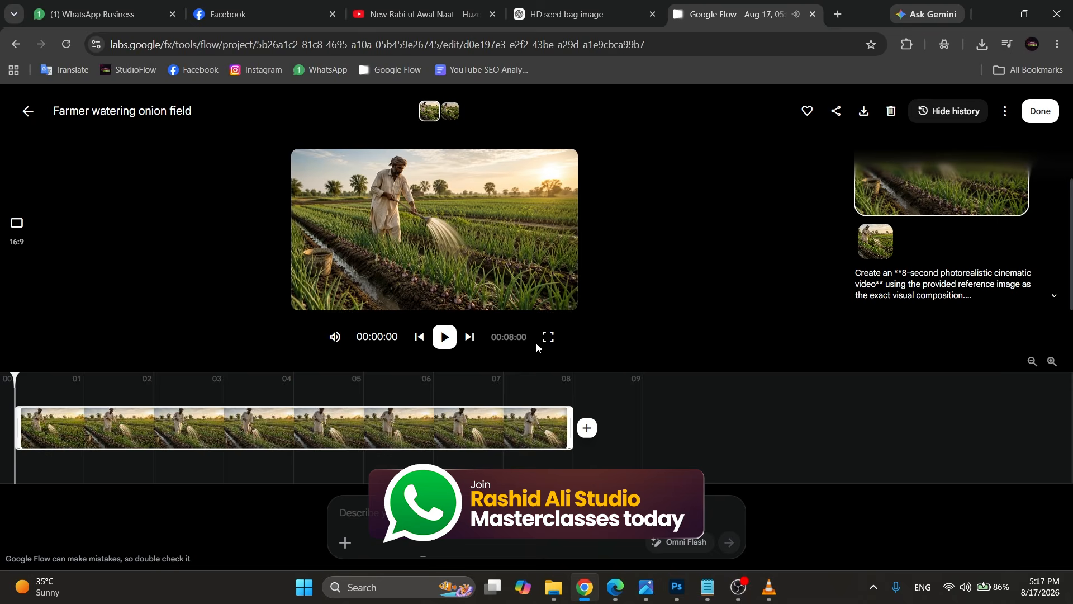
click(547, 339)
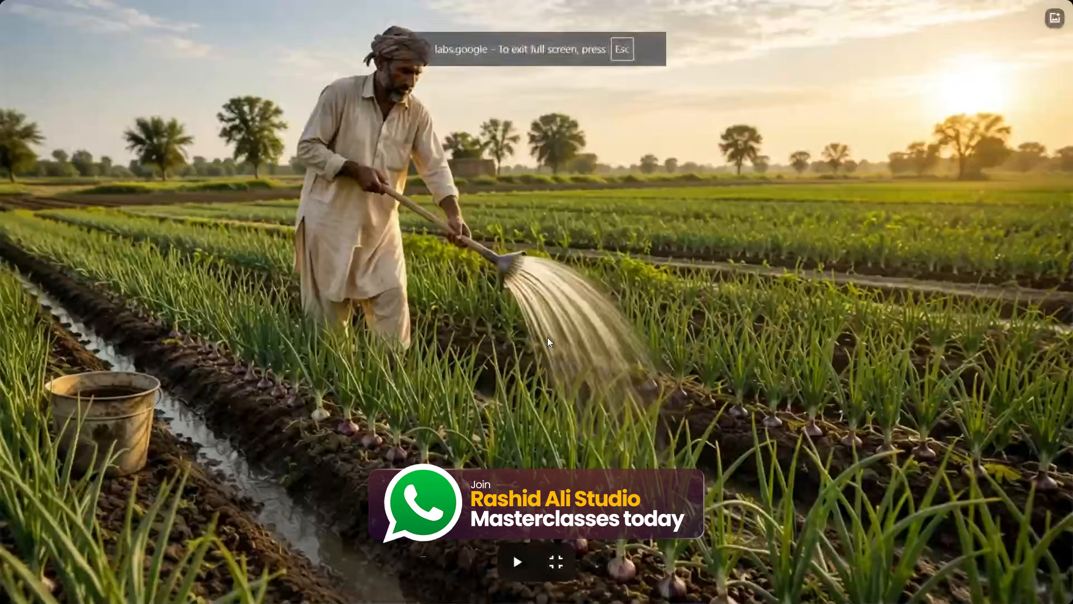
click(519, 562)
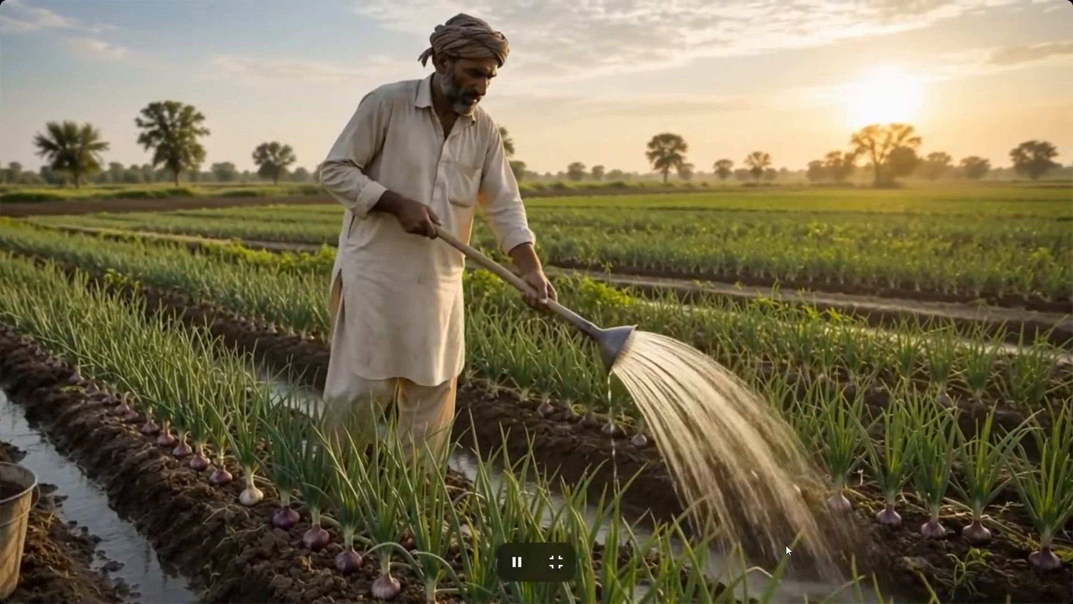
click(516, 561)
click(556, 561)
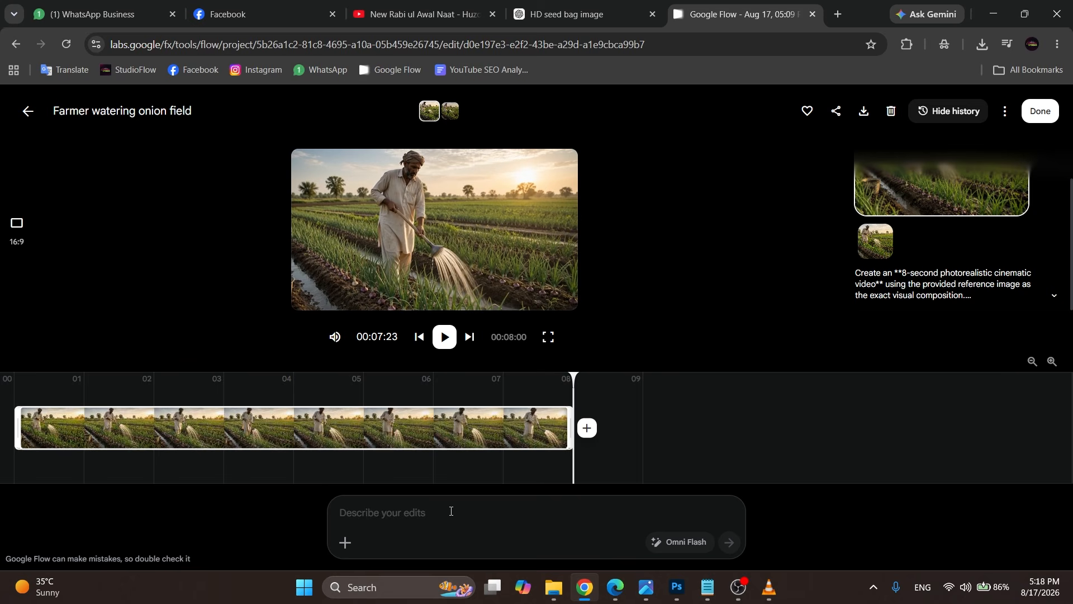
click(548, 337)
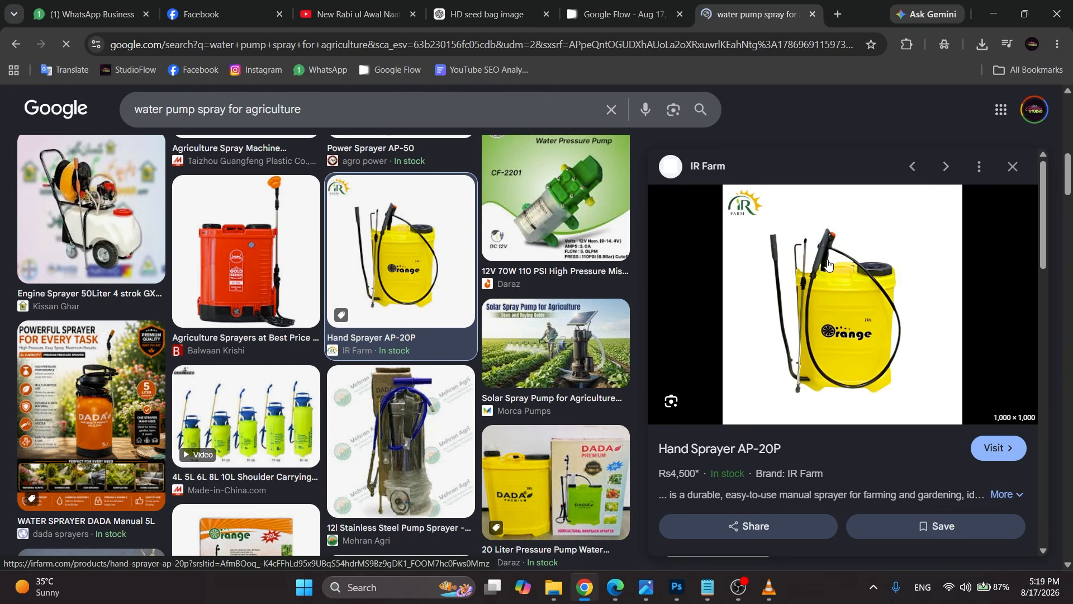
Step: Copy the Hand Sprayer AP-20P picture from the image results and paste it into the farmer video's edit prompt in Google Flow
right_click(857, 234)
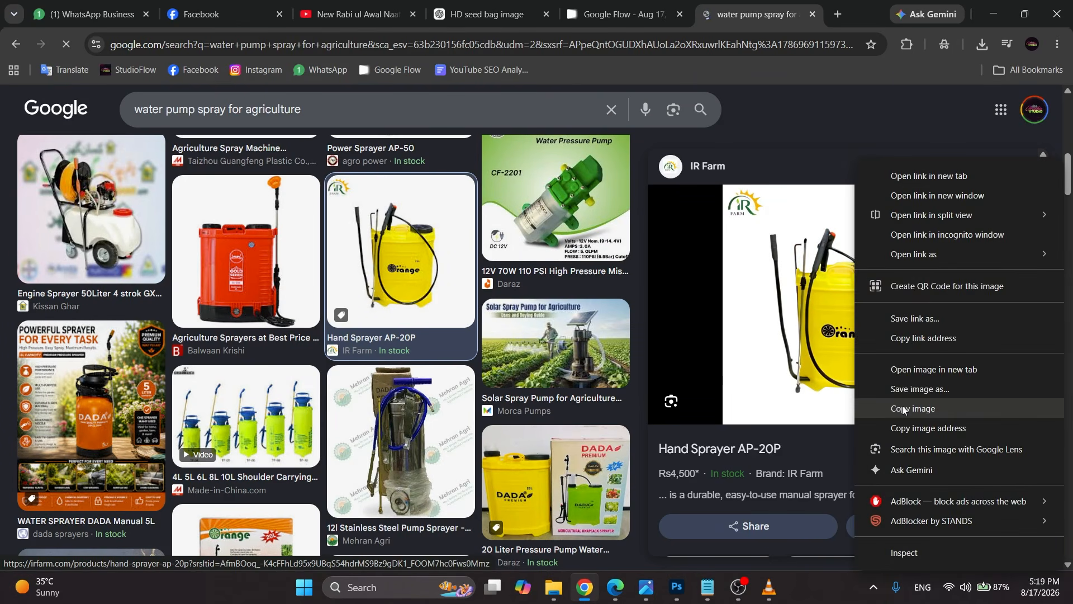
click(938, 408)
click(660, 20)
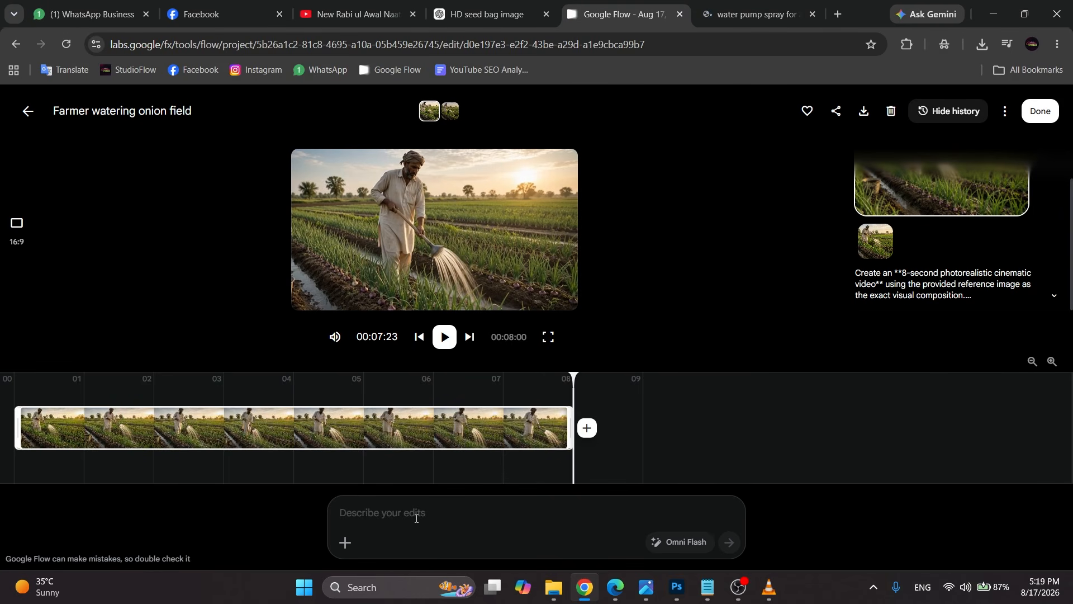
key(ctrl+Tab)
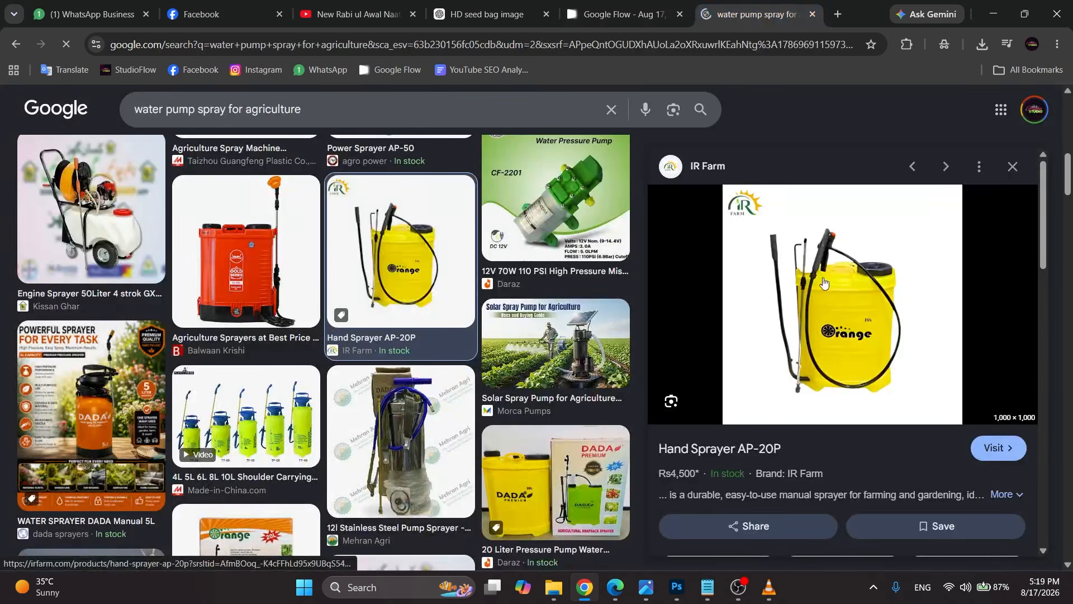
key(ctrl+shift+Tab)
click(344, 542)
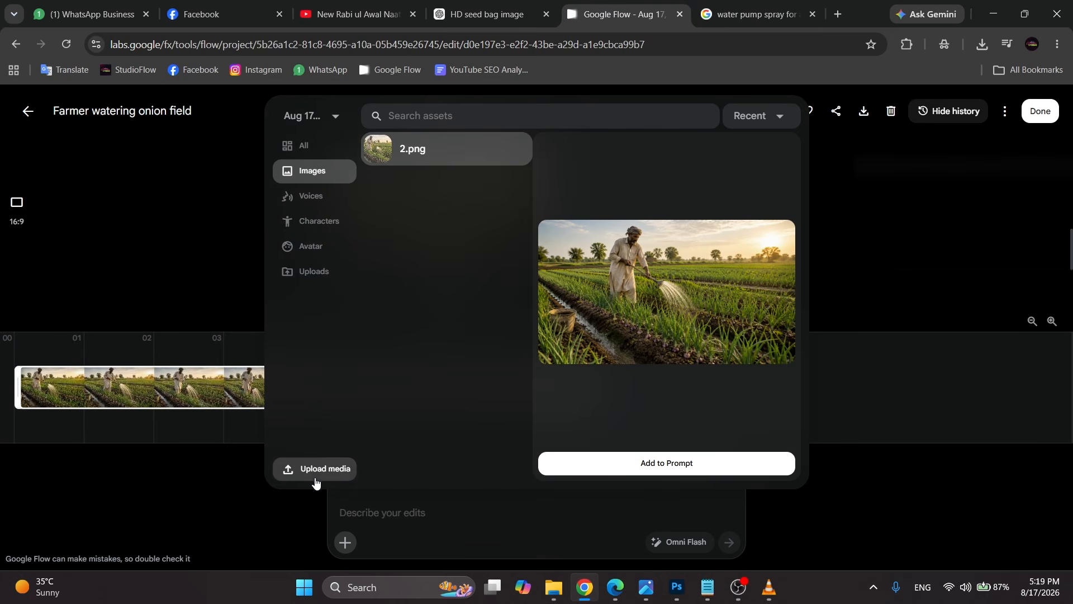
click(314, 475)
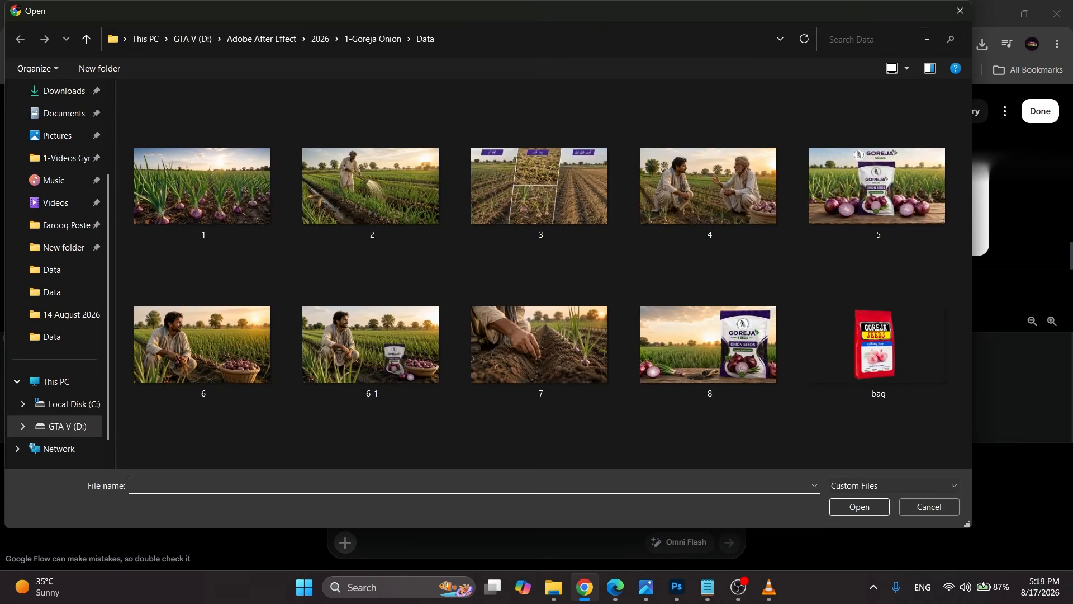
click(960, 10)
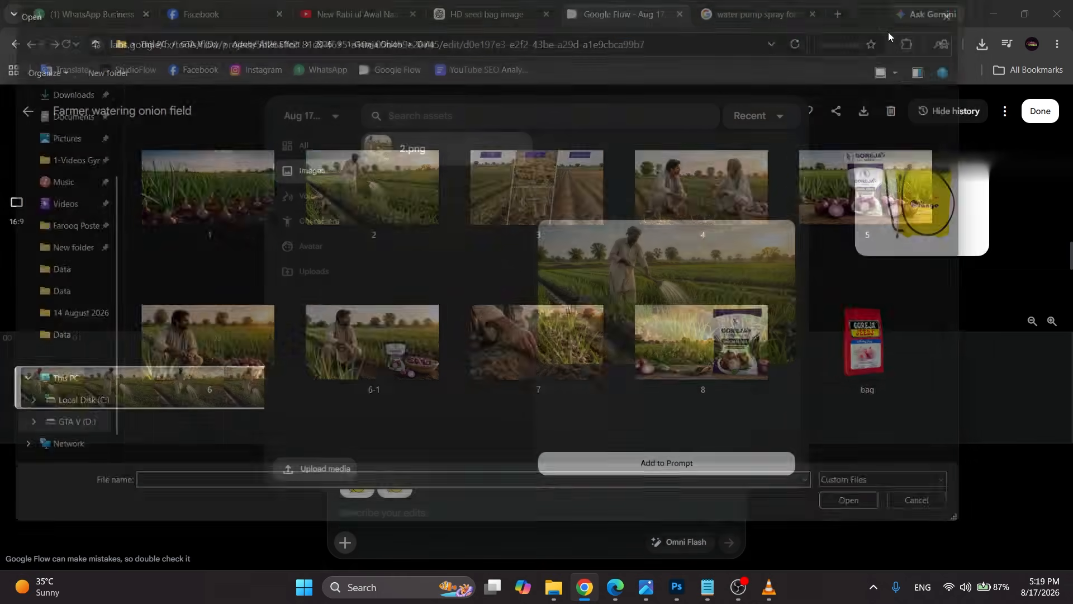
Step: Save the yellow hand sprayer picture from the image results to the Downloads folder as Hand_Sprayer_AP-20P in WEBP format
click(754, 14)
right_click(861, 290)
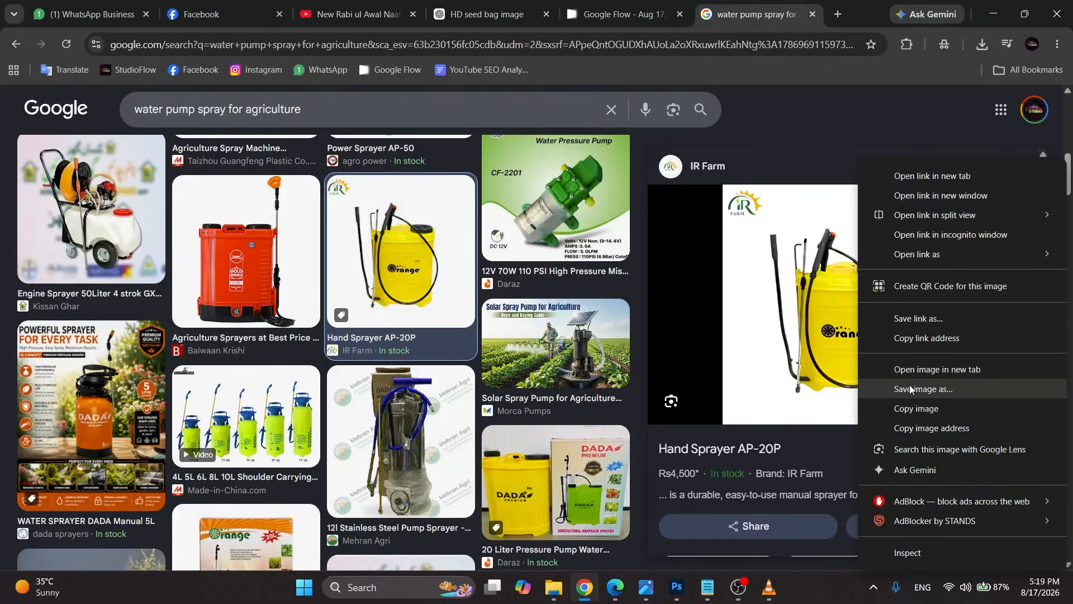
click(904, 387)
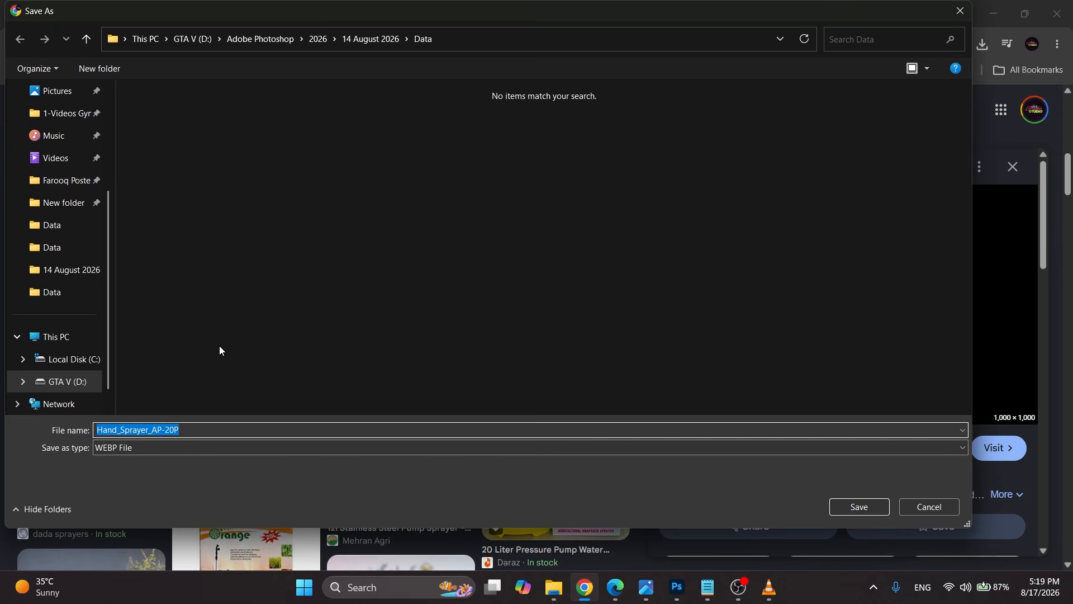
scroll(52, 167, up, 3)
click(61, 207)
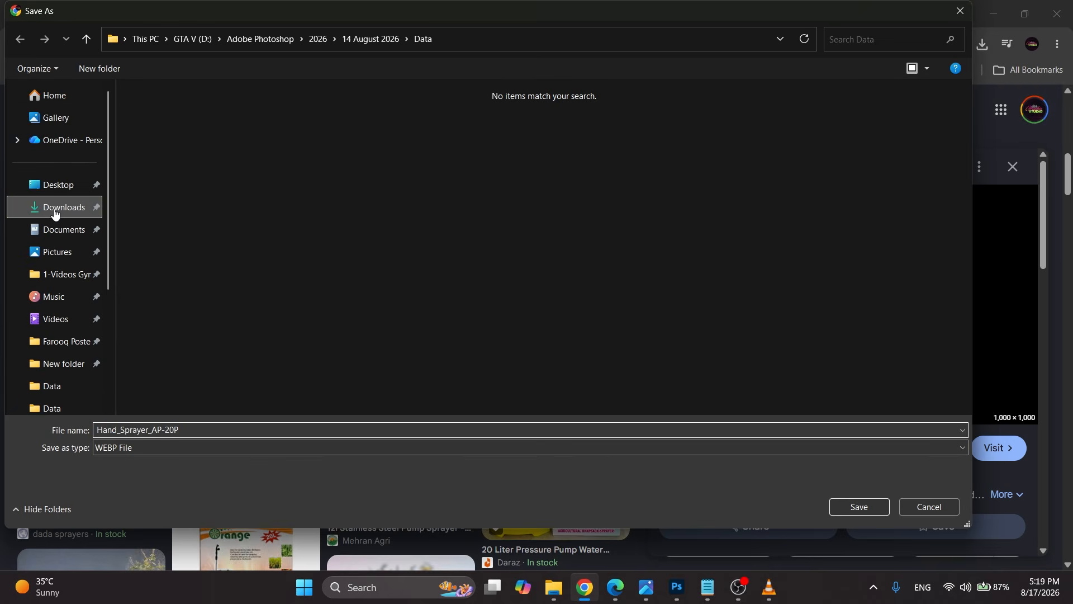
click(836, 505)
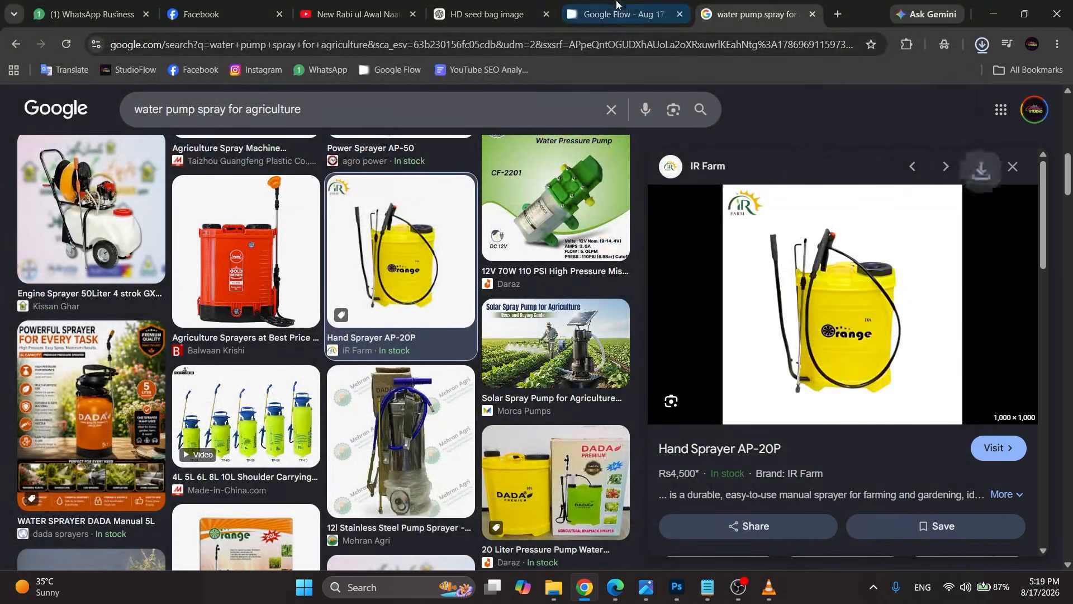
Step: Upload Hand_Sprayer_AP-20P.webp from the Downloads folder to the Google Flow project's image assets
key(ctrl+shift+Tab)
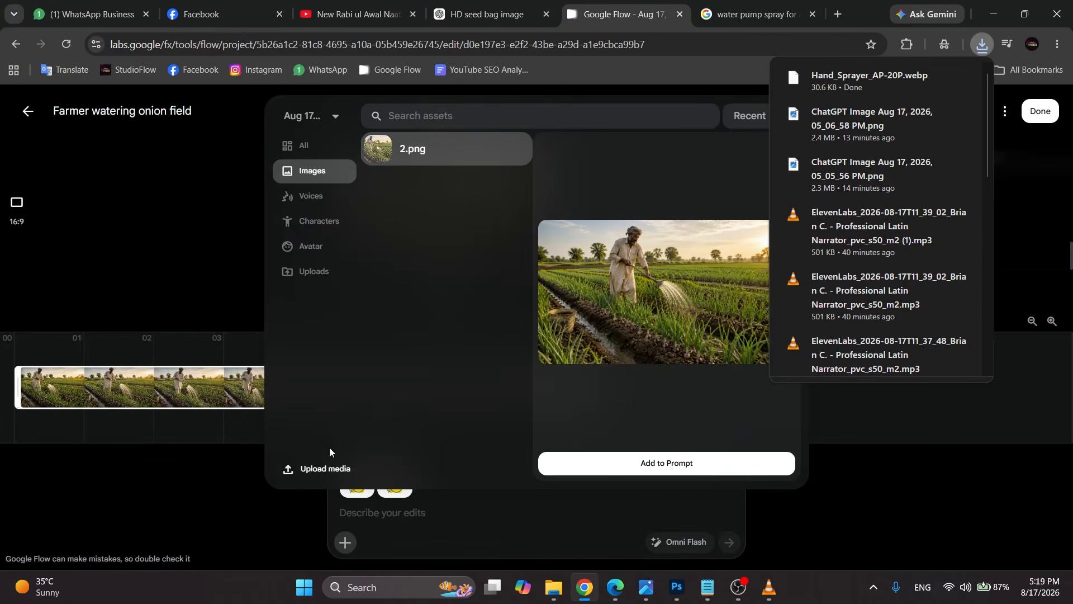
click(310, 468)
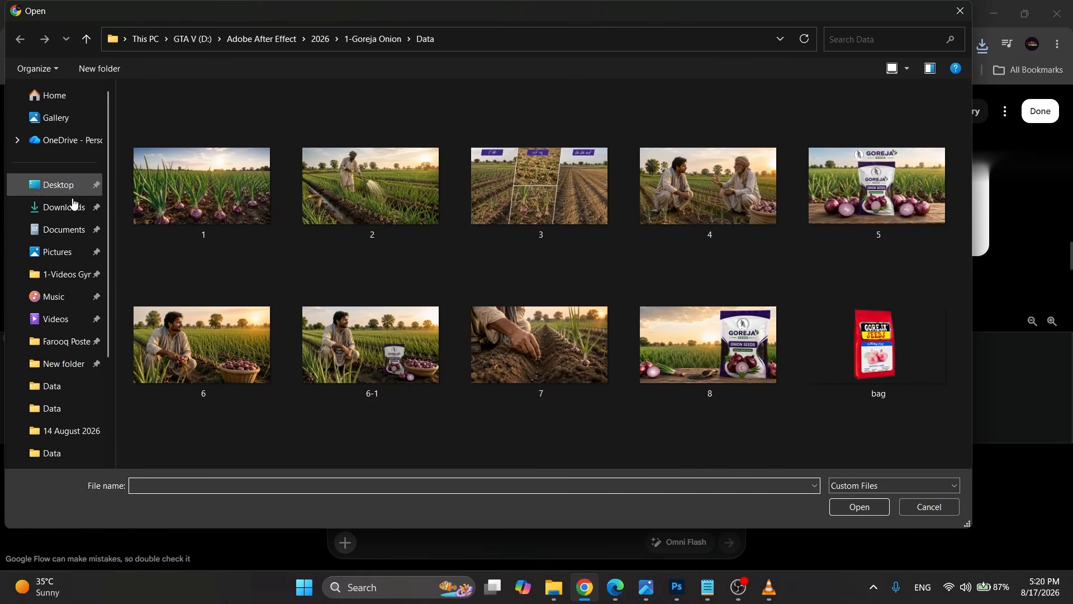
click(73, 206)
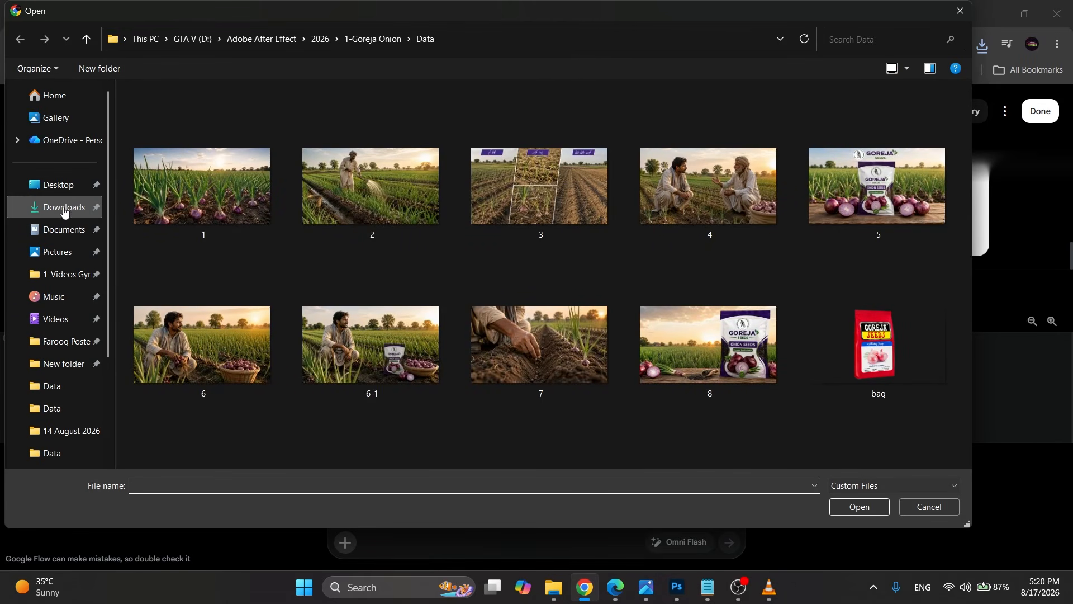
double_click(169, 144)
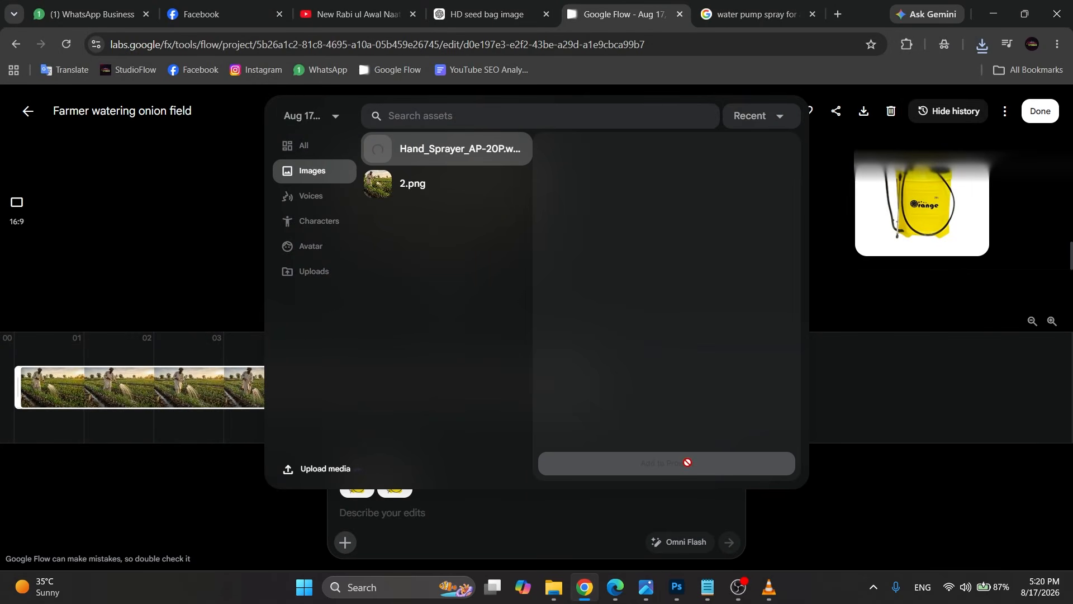
Step: Write the edit prompt "a spray in hand of farmer, kindly replace with my newly uploaded image" under the attached sprayer images
click(395, 522)
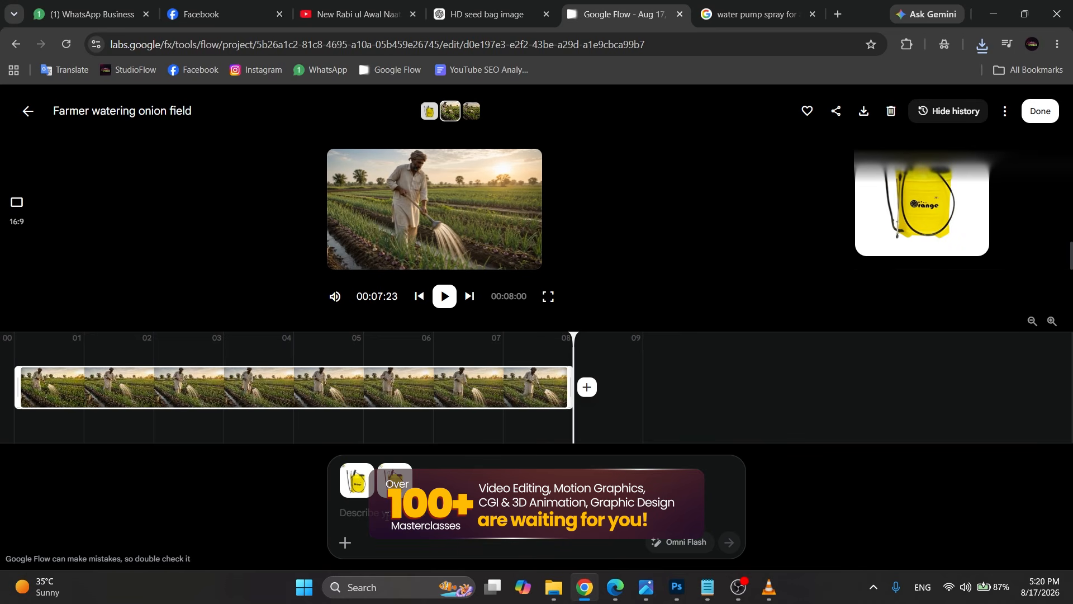
text(a spray in)
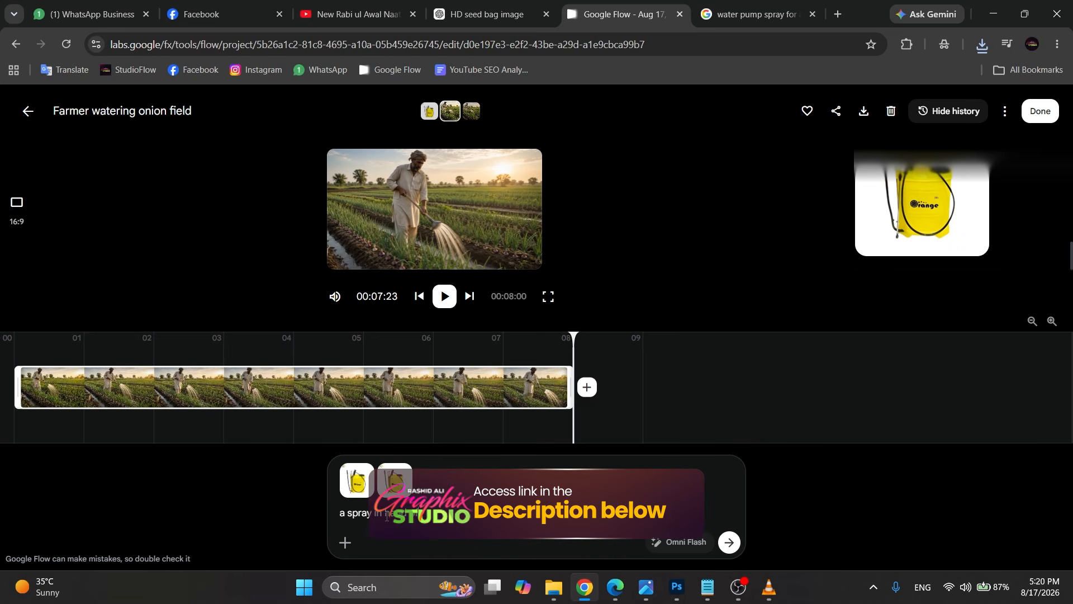
text( hand of farmer )
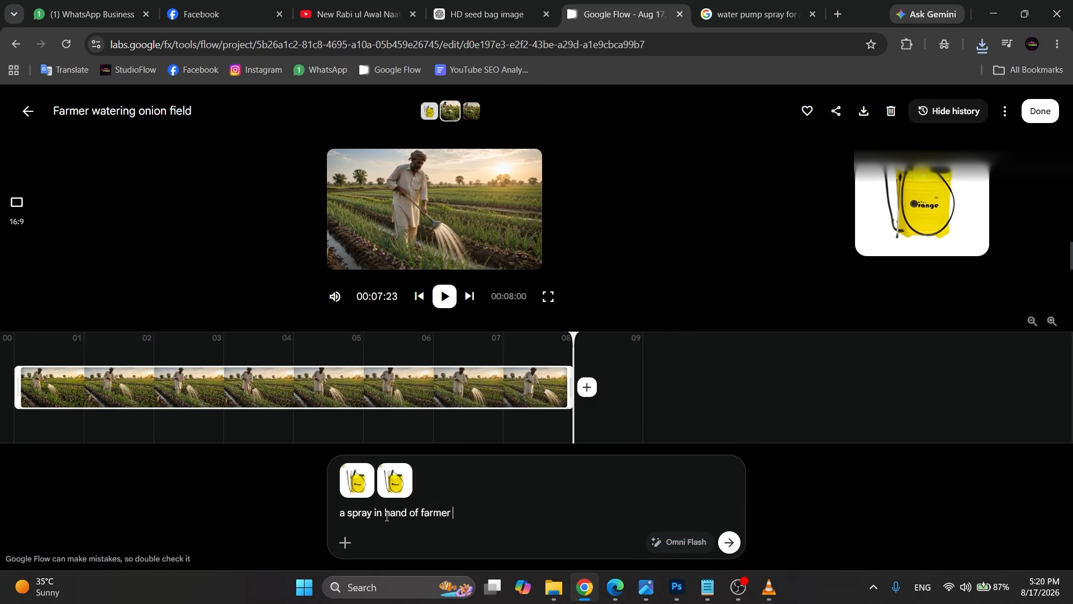
text(, kinldy)
key(BackSpace)
key(BackSpace)
key(BackSpace)
text(dly repla)
text(uploa)
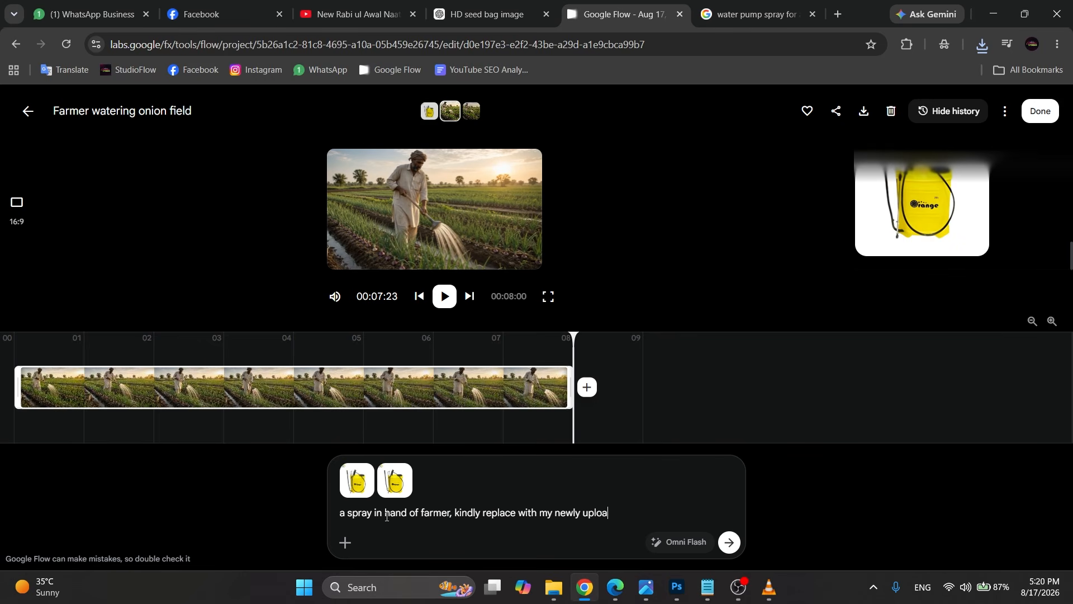
text(ded iamge)
key(BackSpace)
key(BackSpace)
key(BackSpace)
key(BackSpace)
text(mage)
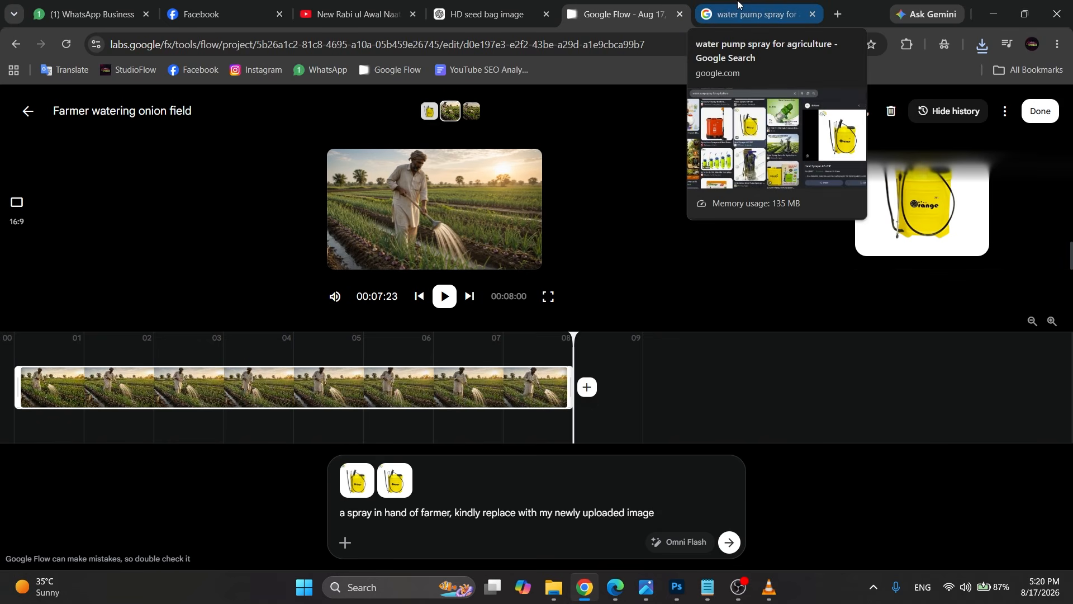
Step: Switch to VLC, watch Create_studio_outro_animation_202608141704.mp4 to check how the logo animates, and return to the browser
click(669, 44)
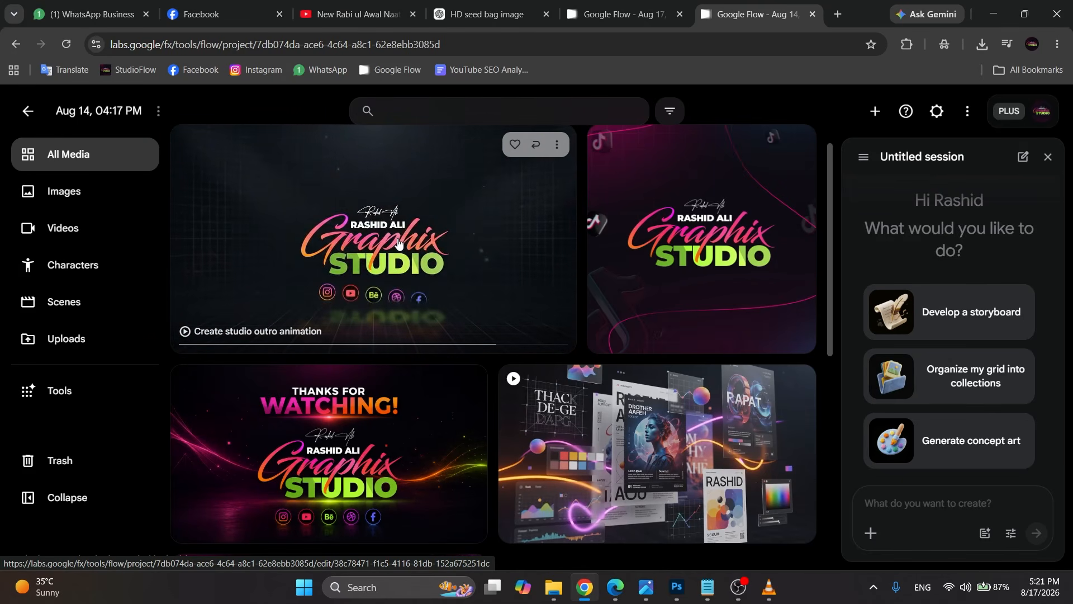
key(alt+Tab)
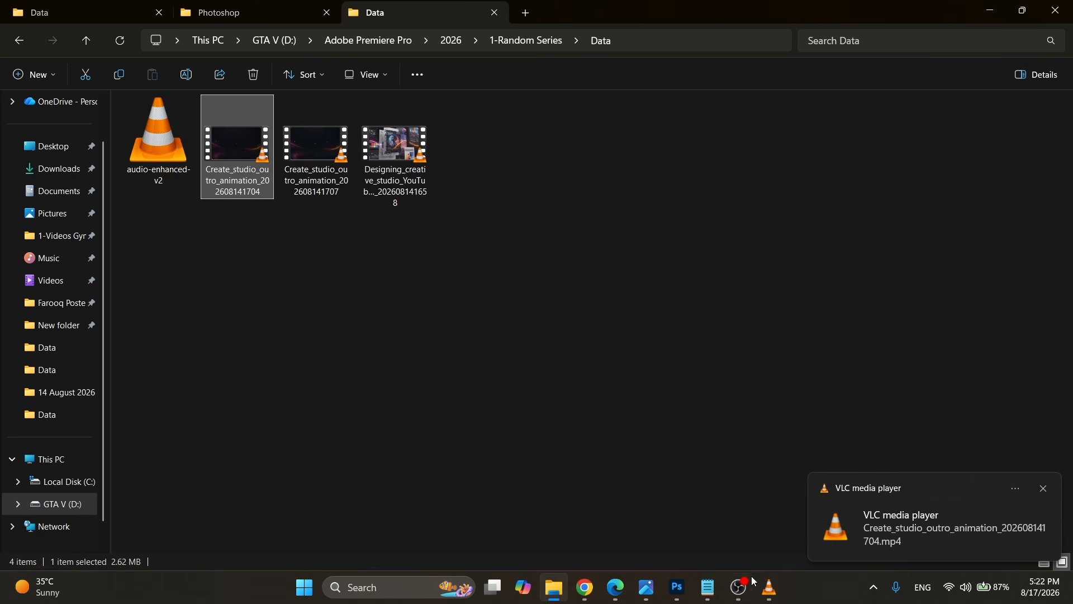
click(767, 586)
drag(443, 19, 686, 100)
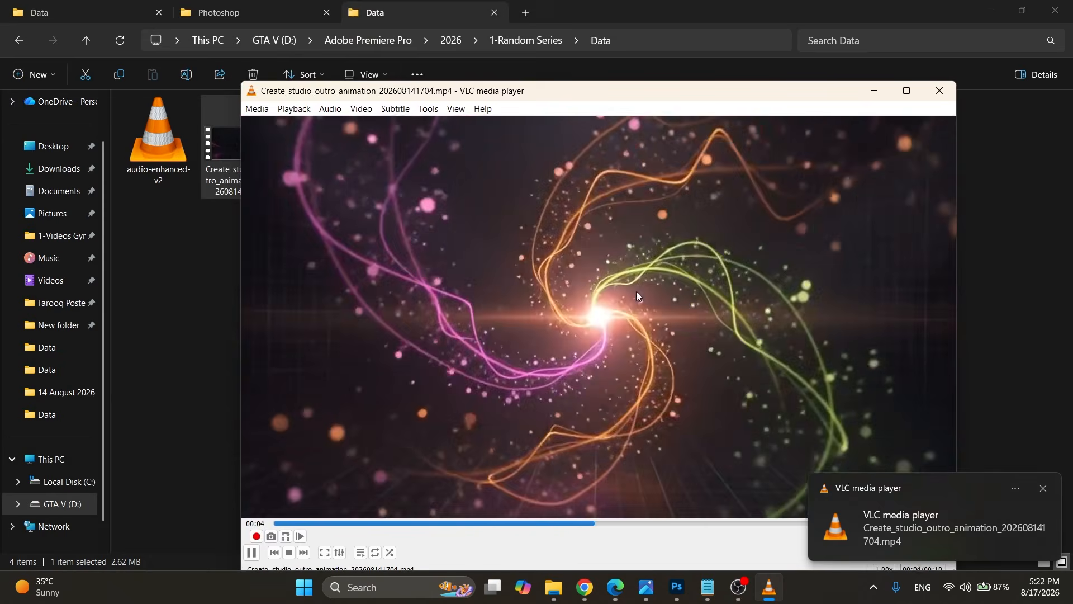
key(space)
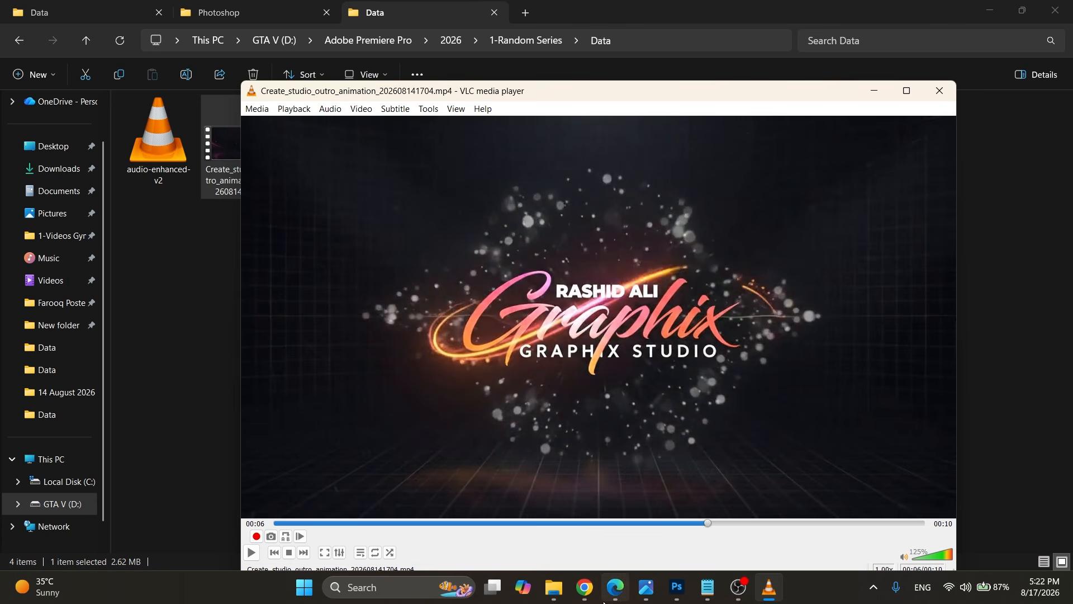
click(585, 586)
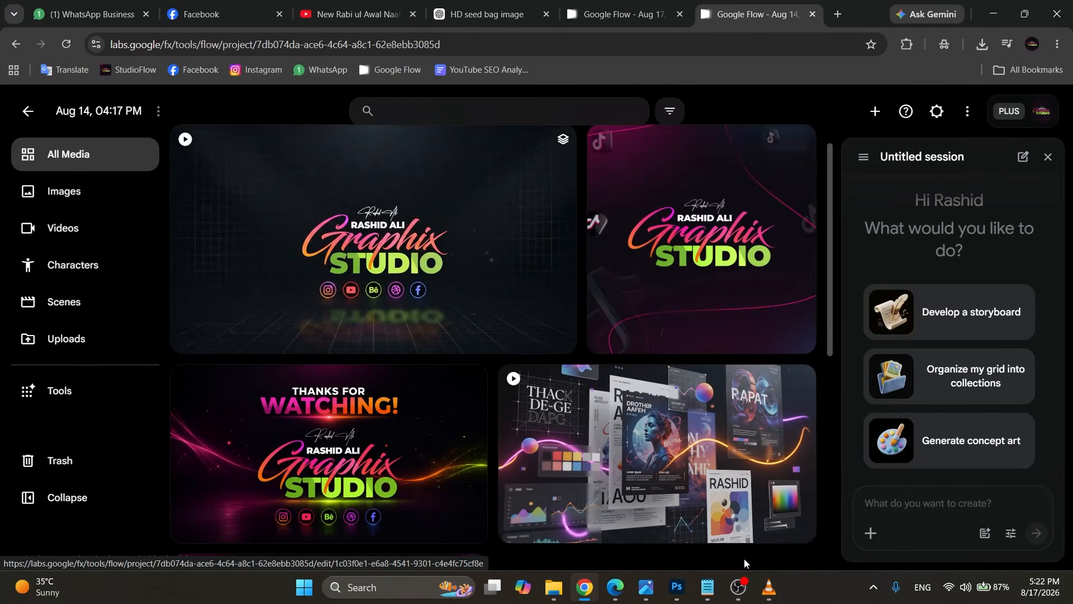
mouse_move(738, 588)
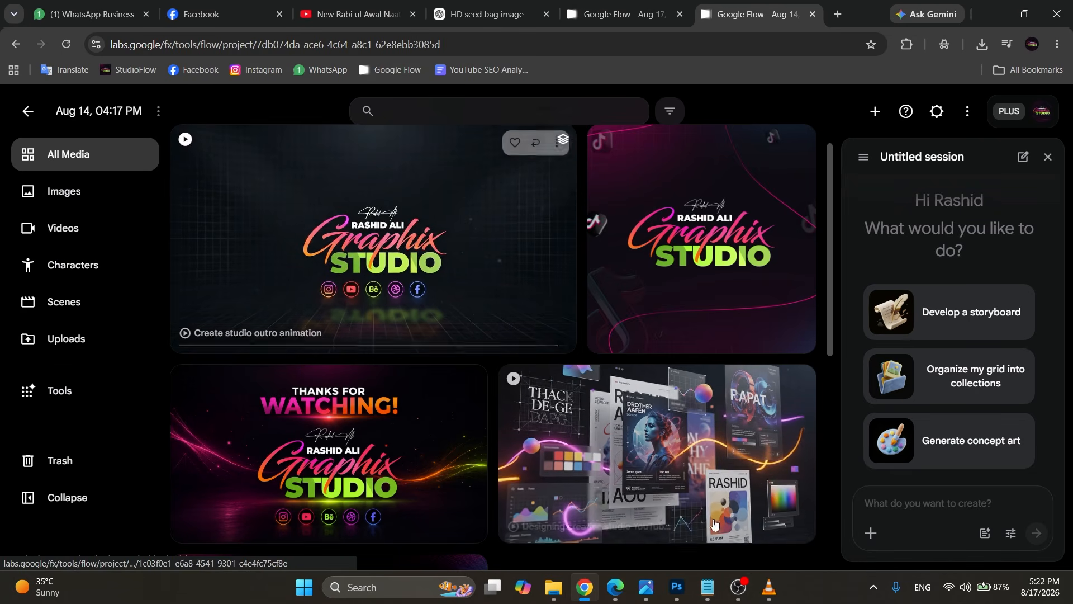
click(553, 586)
click(343, 144)
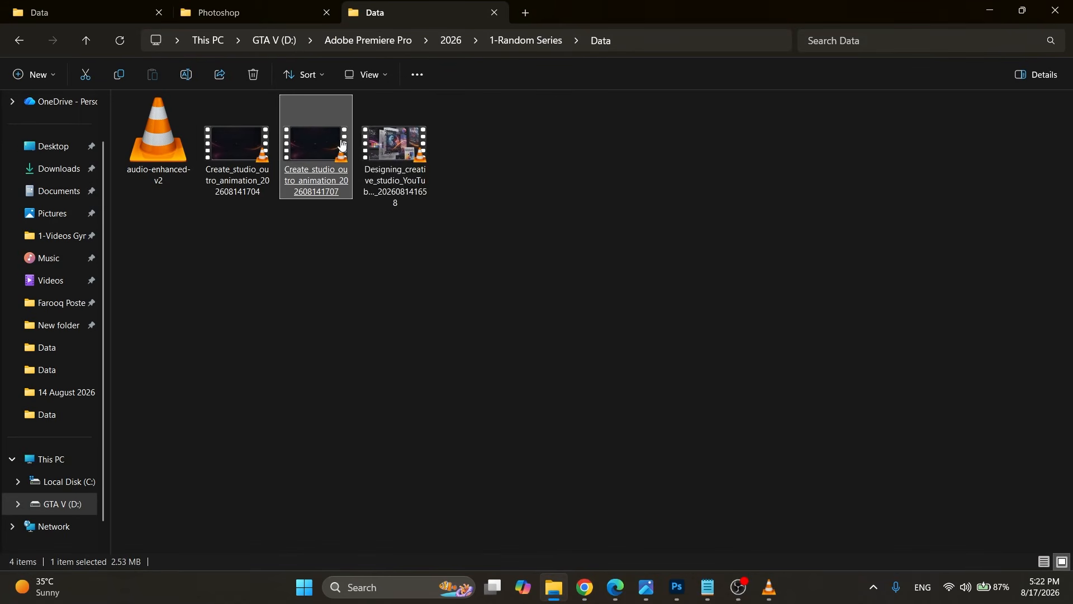
double_click(342, 145)
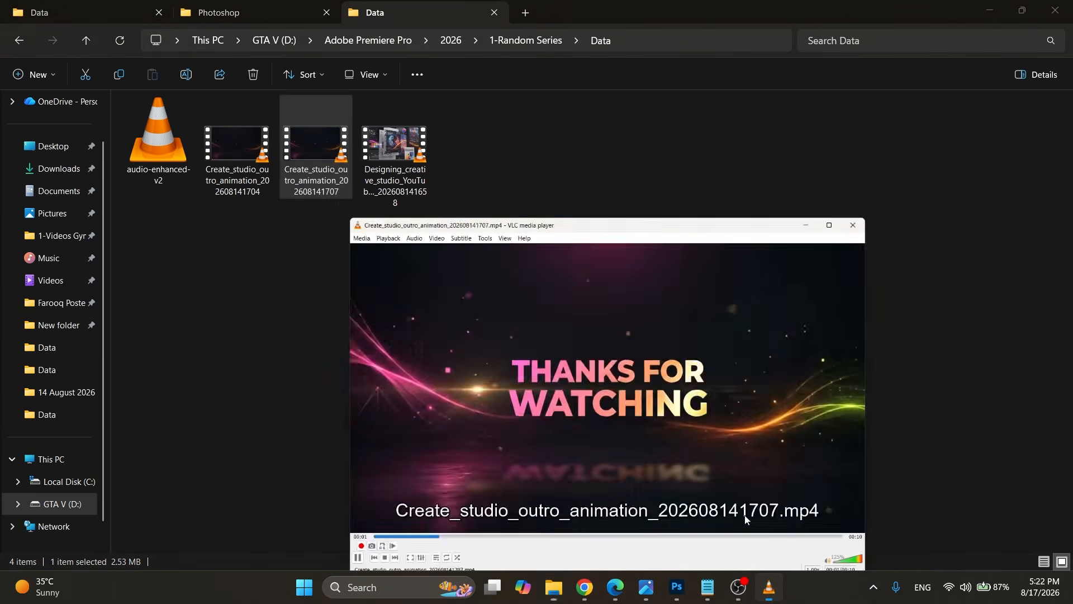
double_click(745, 518)
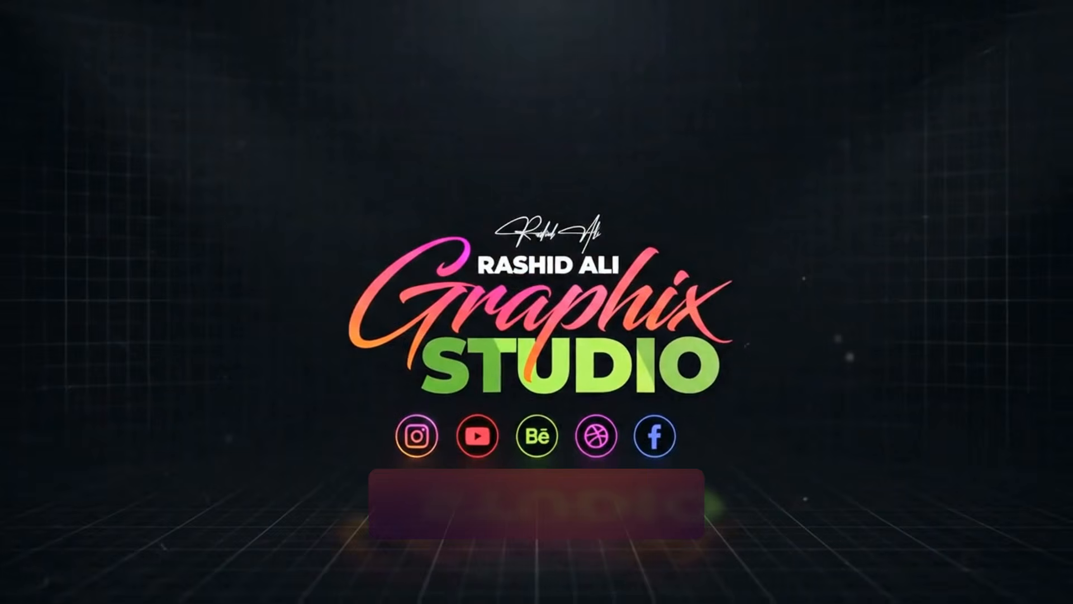
key(Escape)
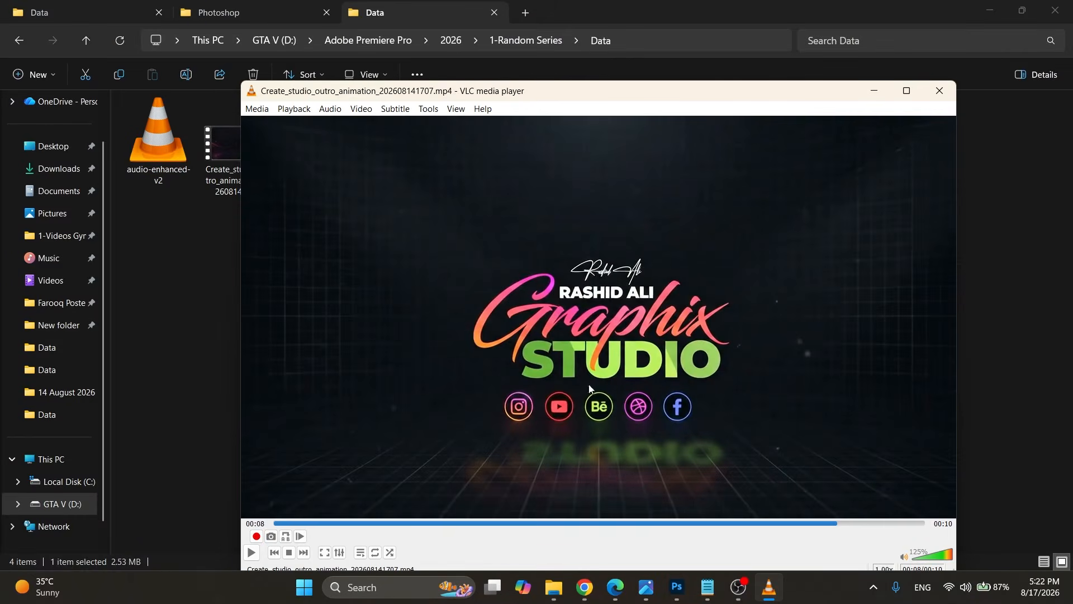
Step: Return to the farmer project's media overview in Google Flow and download the farmer watering video at 720p original size
click(585, 586)
click(620, 14)
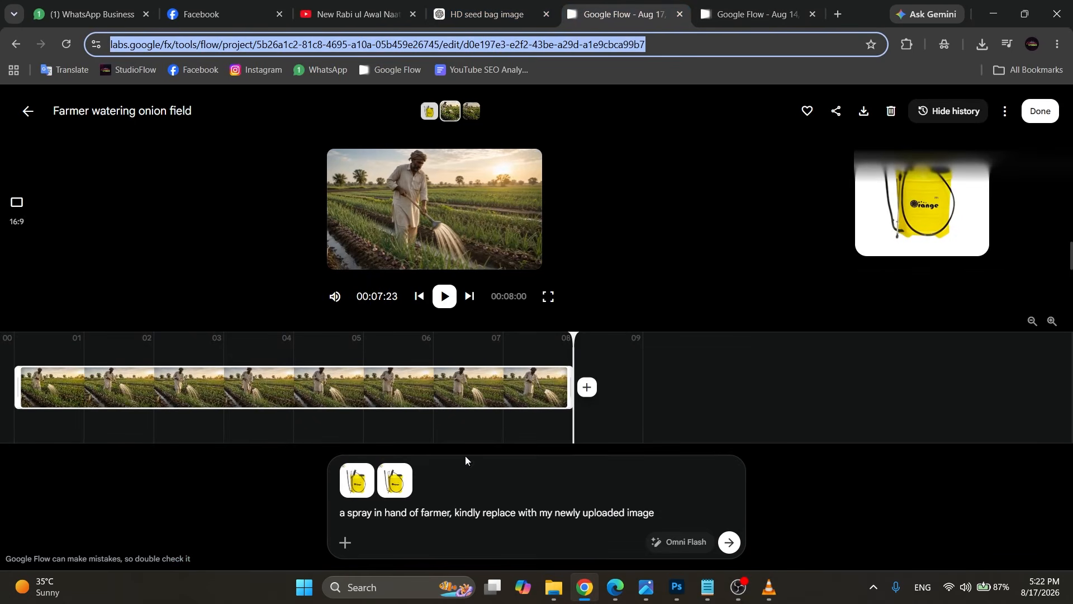
click(29, 112)
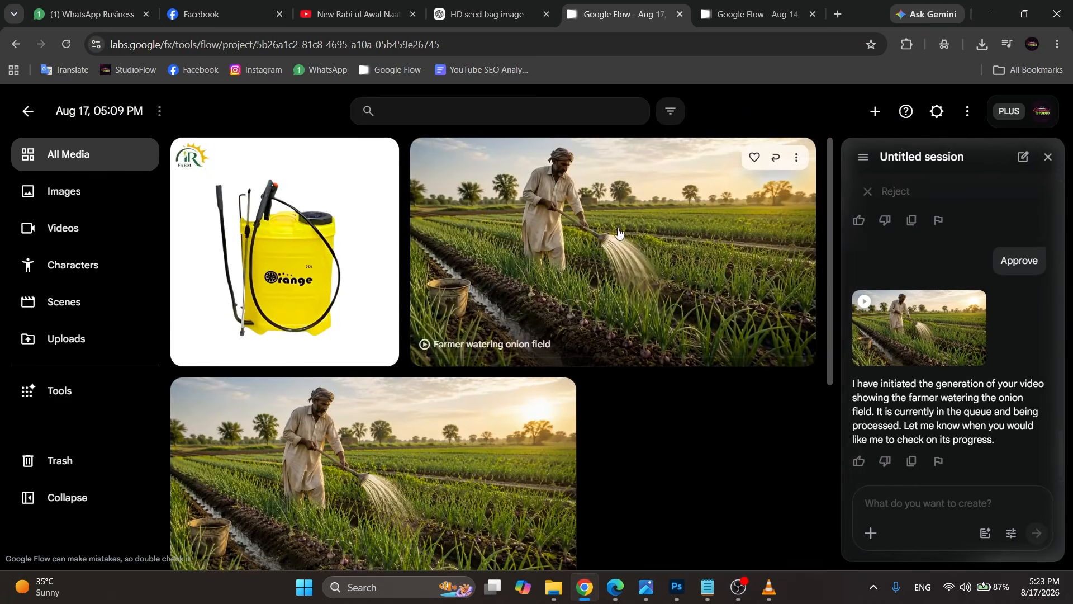
click(796, 157)
mouse_move(775, 307)
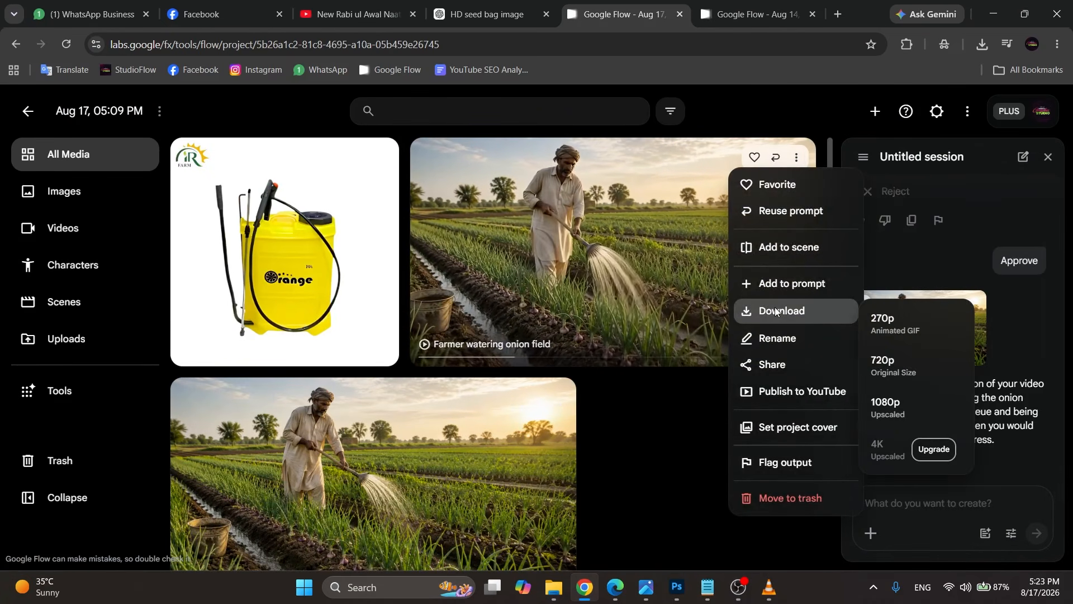
click(903, 370)
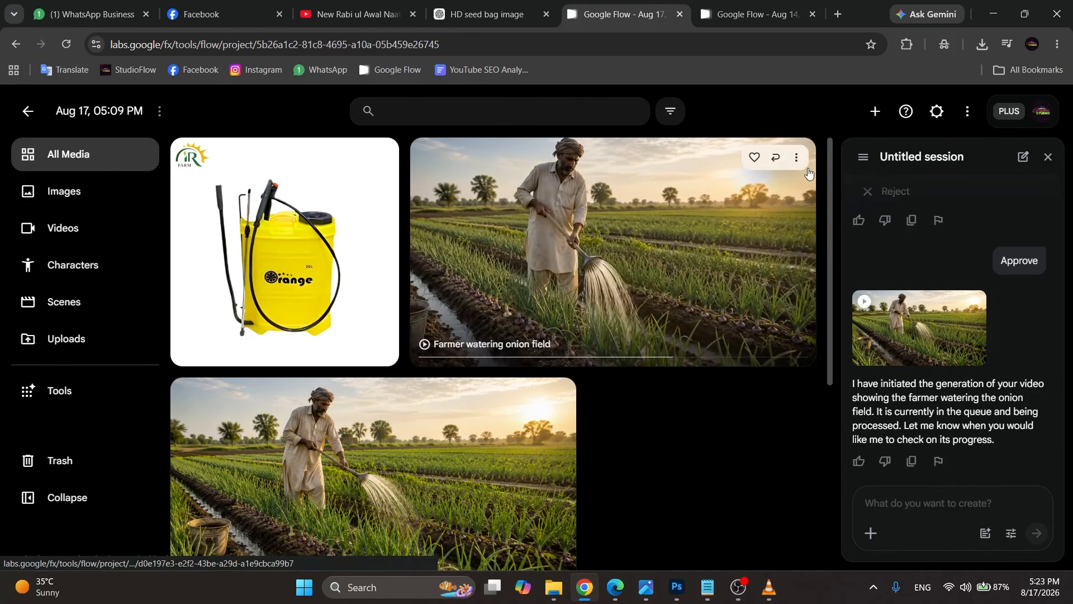
Step: Download the farmer watering video as a 1080p upscaled version
click(796, 157)
mouse_move(804, 310)
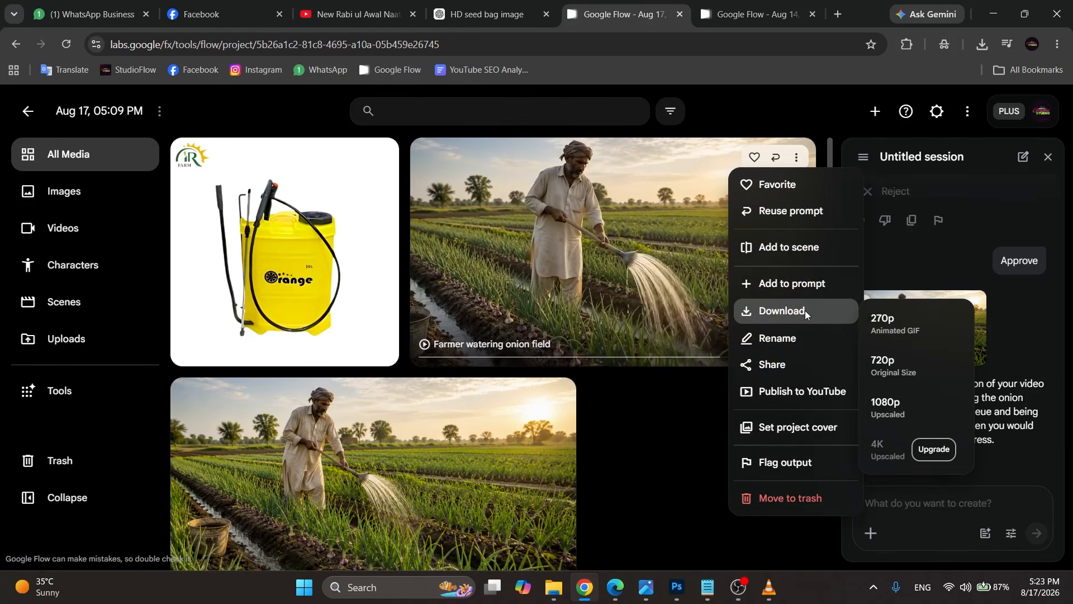
click(906, 406)
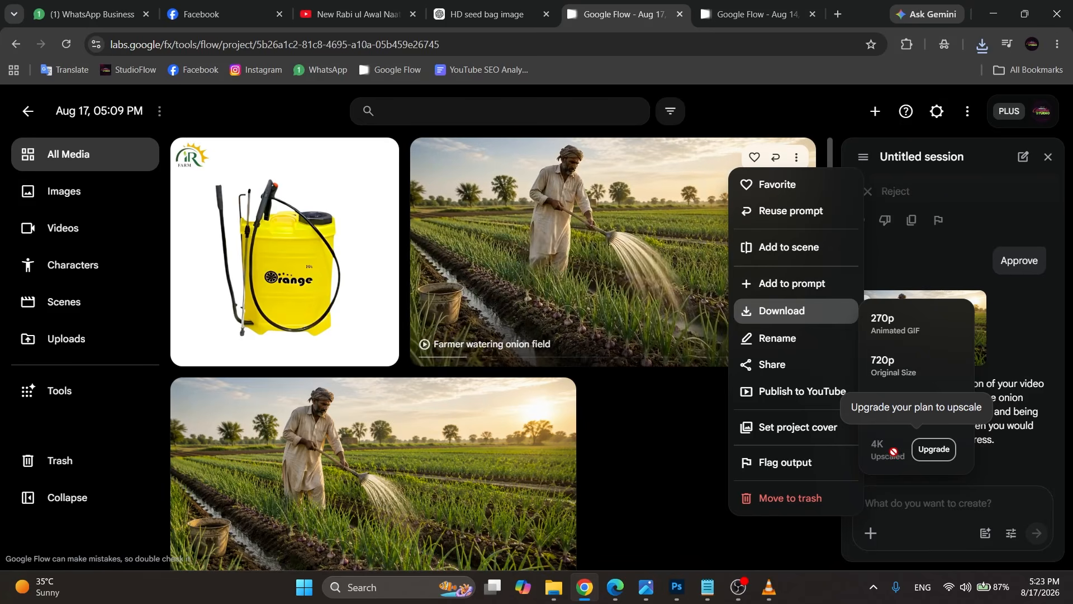
Step: Dismiss the video's download options and upload image 4 from the 1-Goreja Onion Data folder to the Flow project
click(626, 434)
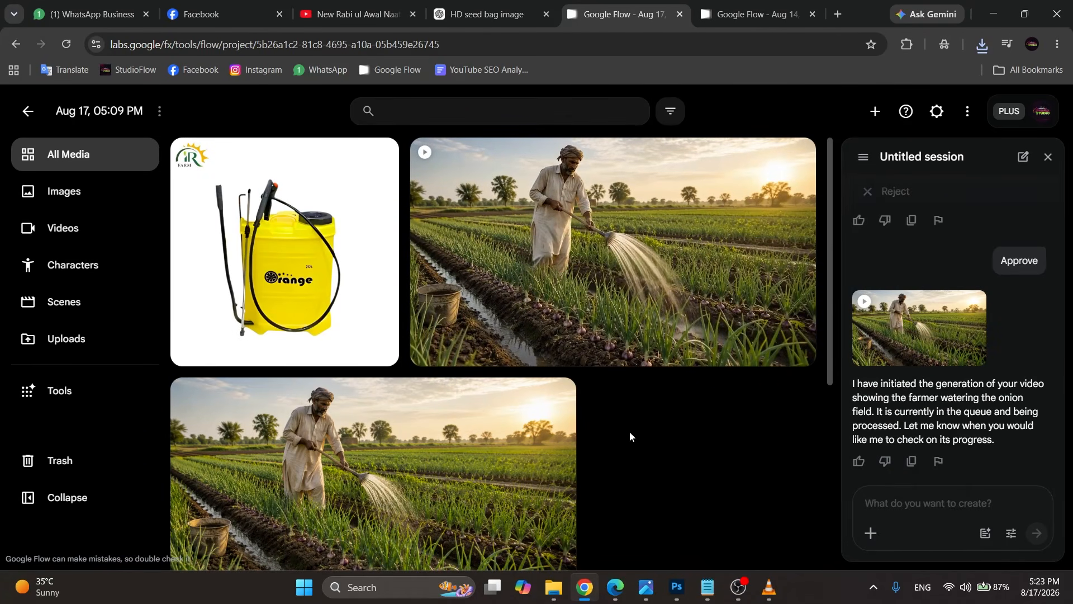
click(870, 533)
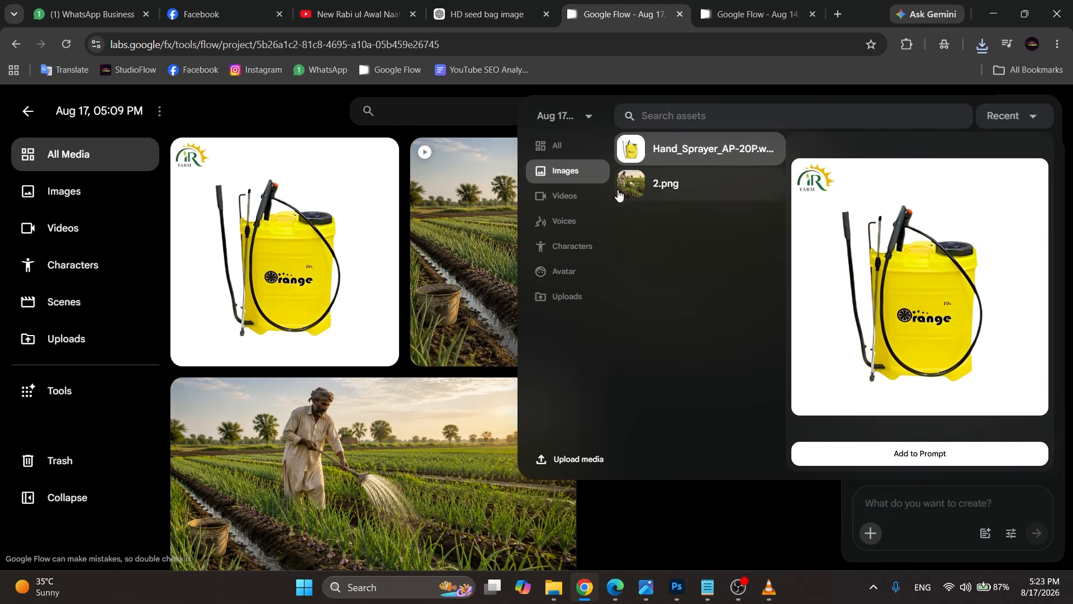
click(591, 458)
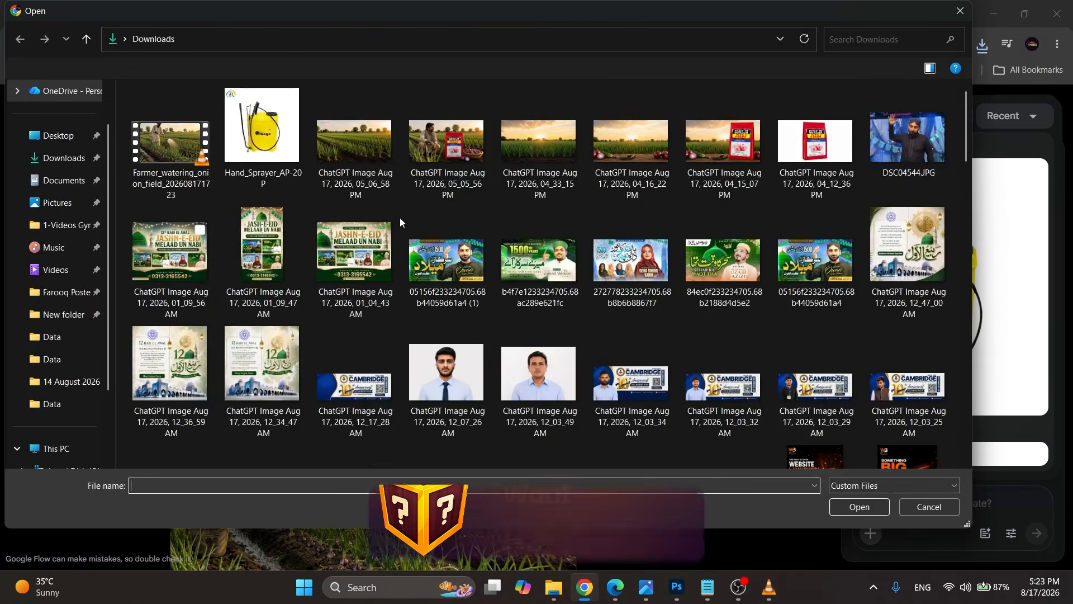
scroll(78, 381, down, 3)
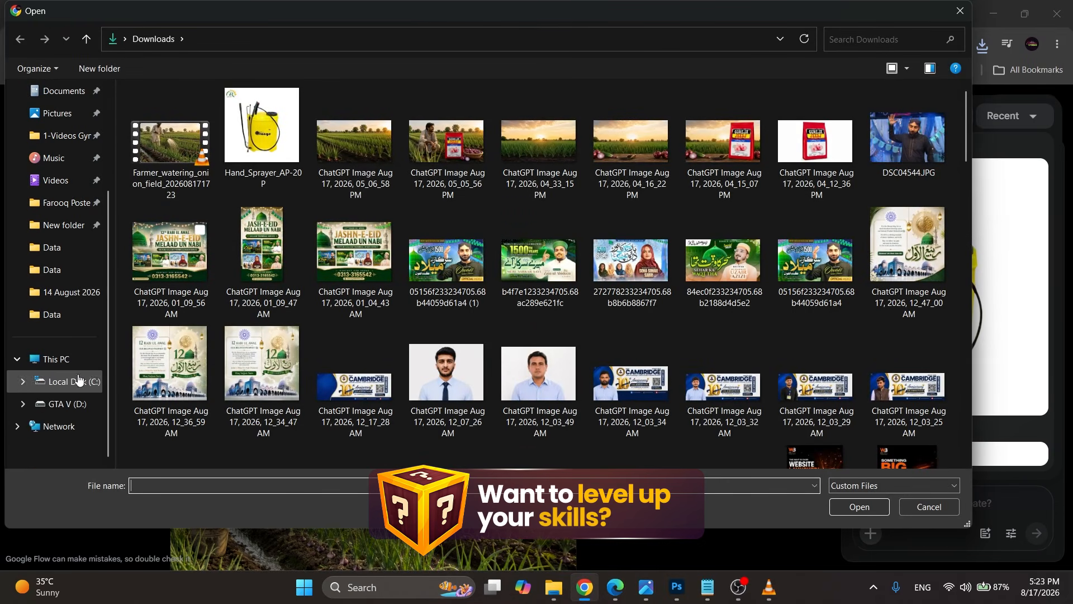
click(62, 310)
click(542, 215)
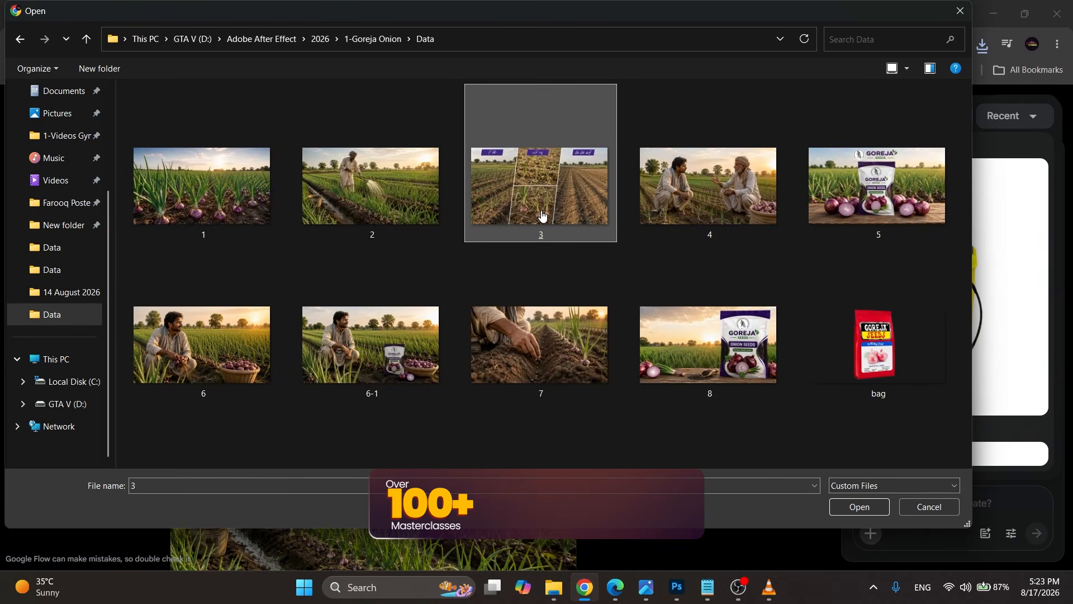
click(711, 167)
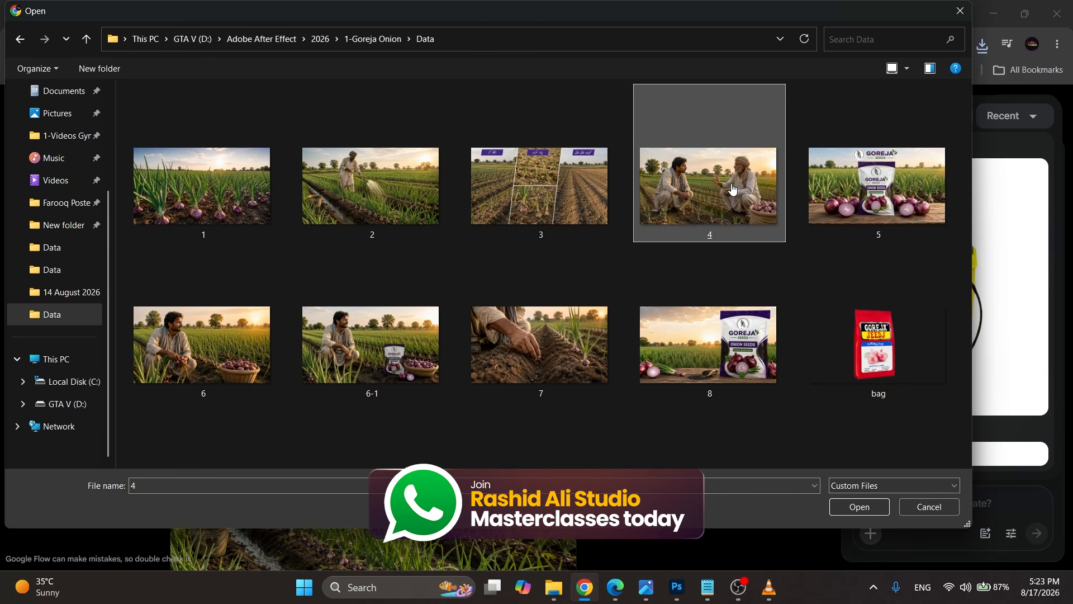
double_click(732, 190)
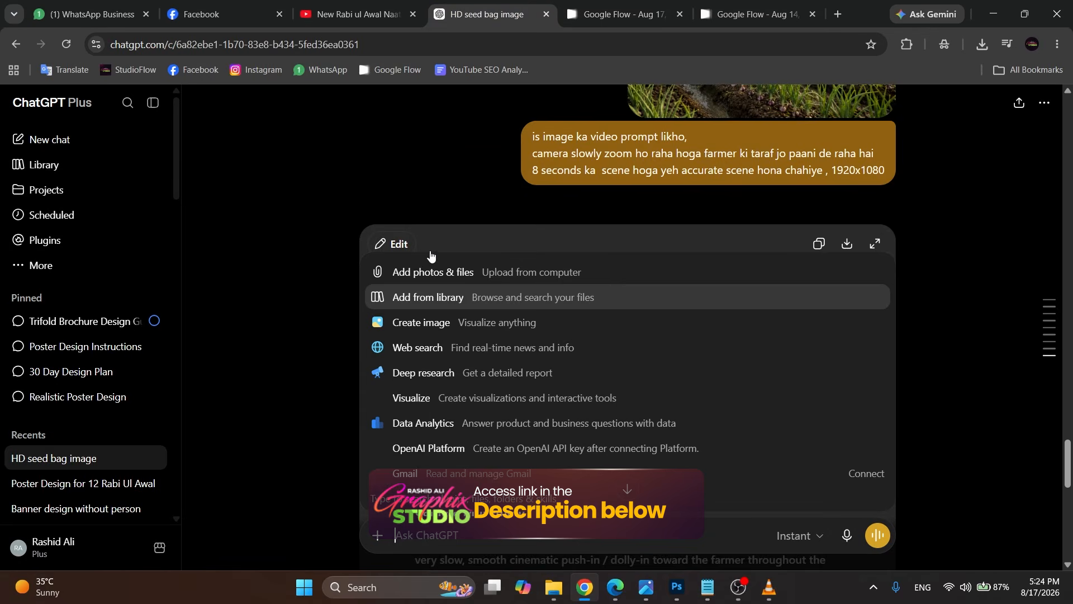
Step: In the HD seed bag image chat in ChatGPT, attach the two-farmer image and begin the message with "is image ka video prompt likho,"
click(421, 272)
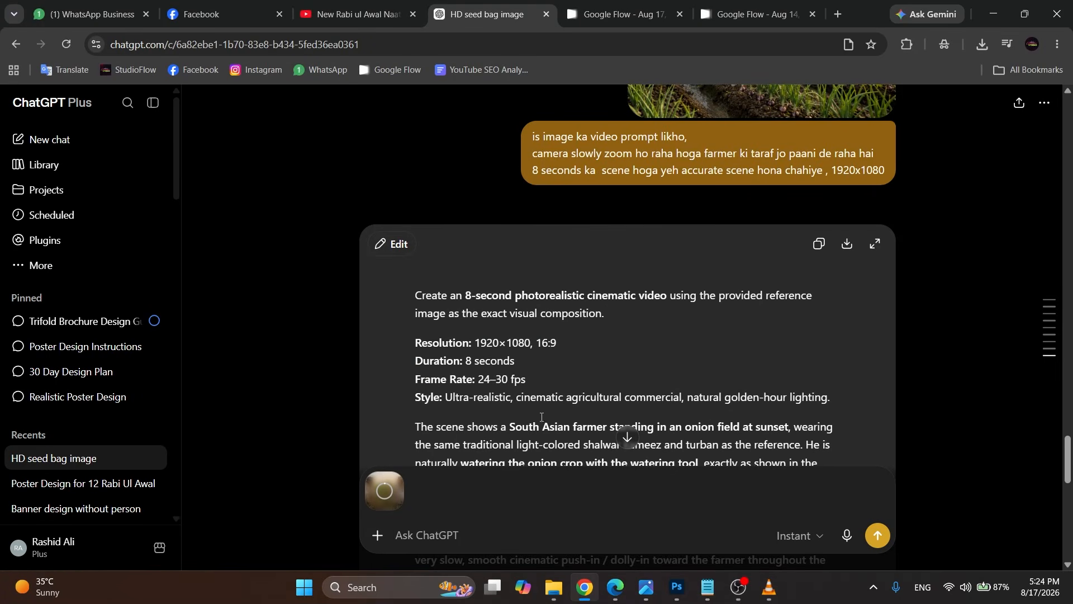
drag(629, 135, 690, 137)
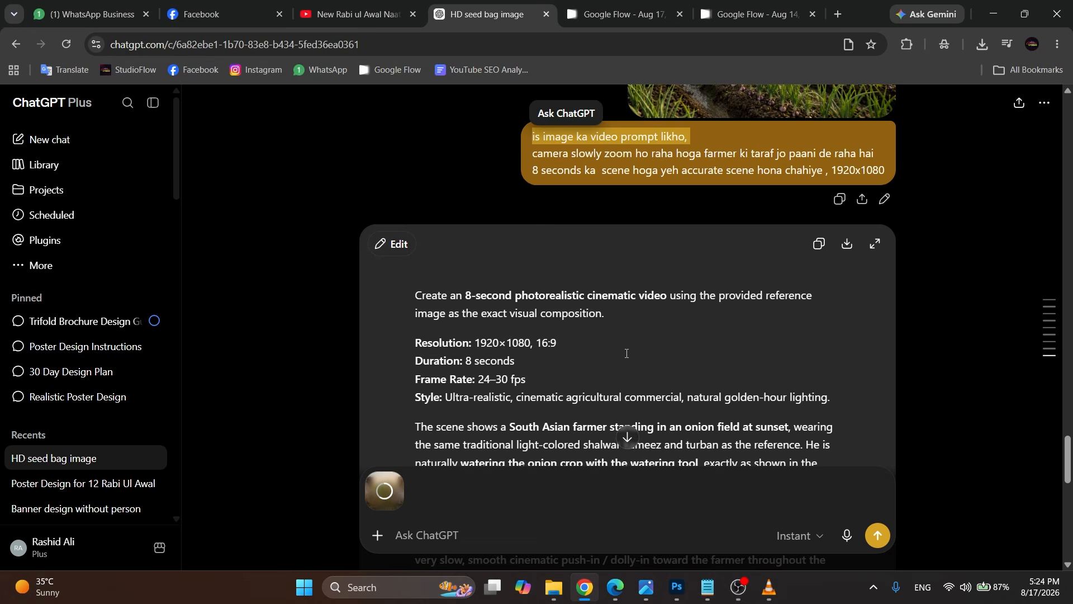
key(ctrl+c)
click(448, 538)
key(ctrl+v)
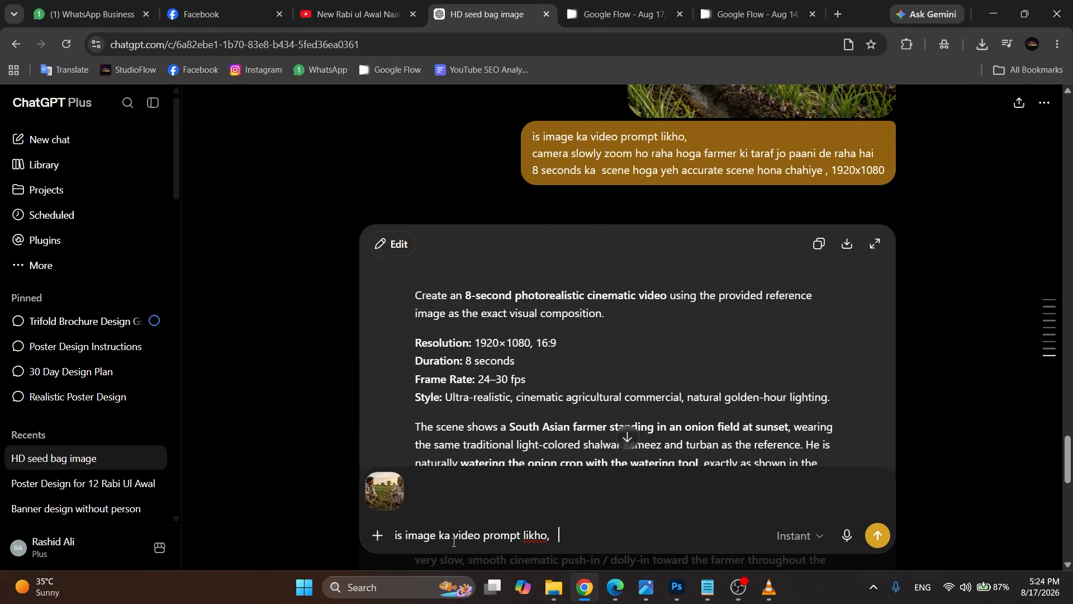
Step: Add "is me 2nd person 1st person se keh raha hoga "pyaaz ki acchi fasal sirf mehnat se nhi, ache beej kay intikhaab se shuru hoti hai""
key(shift+Return)
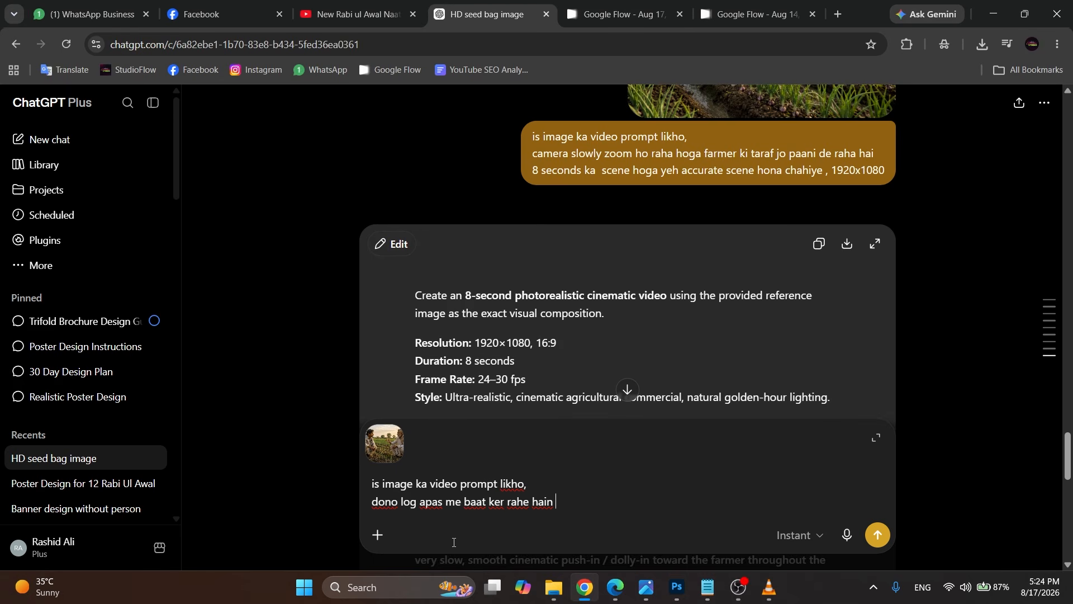
text("pyaaz ki acchi fasal sirf mehnat se nhi, ache beej kay intikhaab se shuru hoti hai")
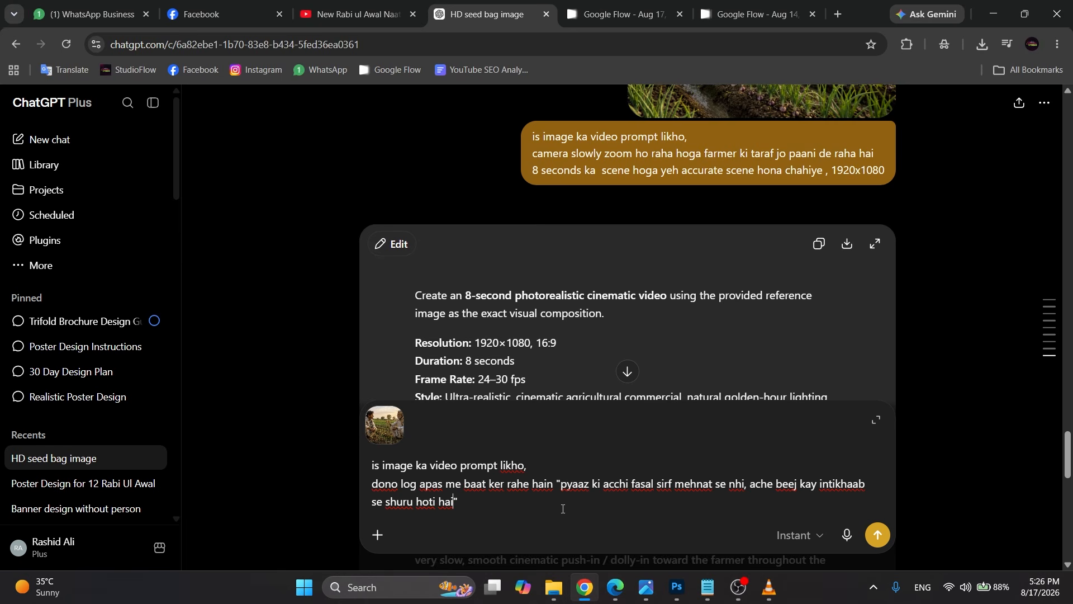
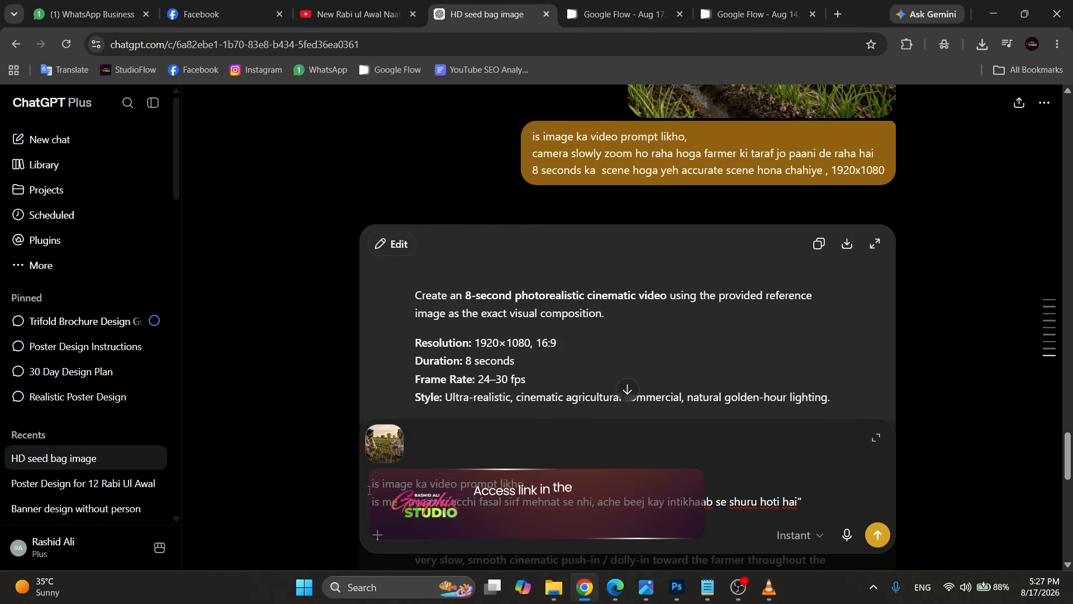
text(nd person )
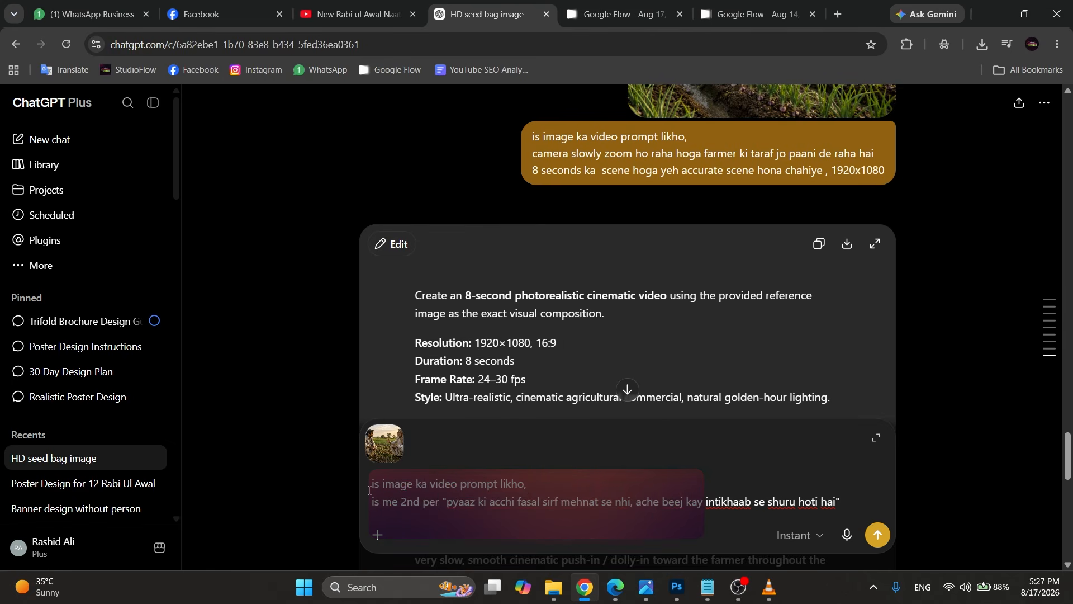
text(1st per)
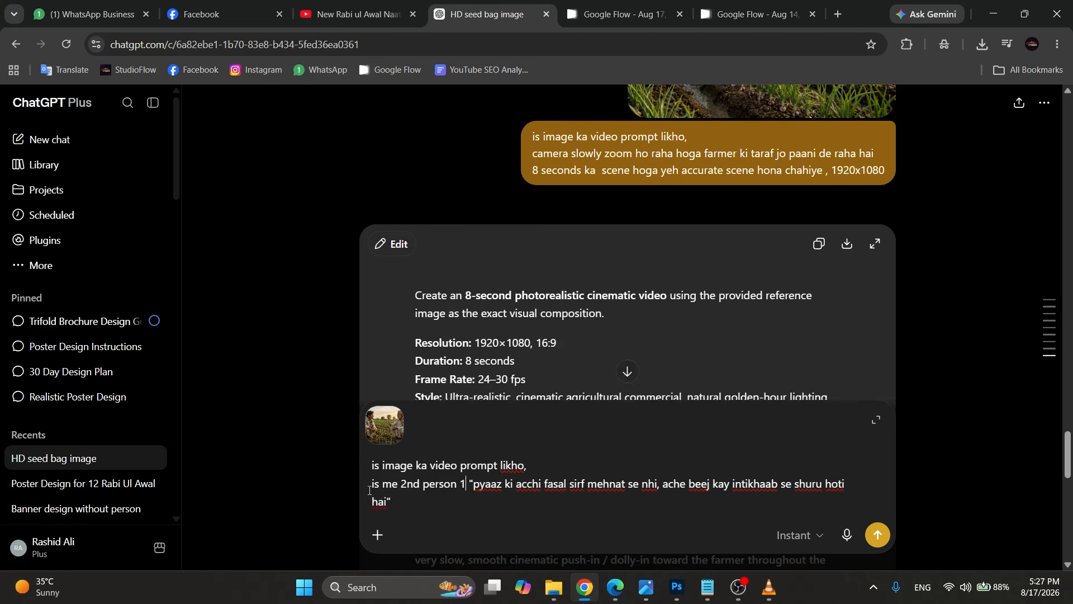
text(son se keh raha hai)
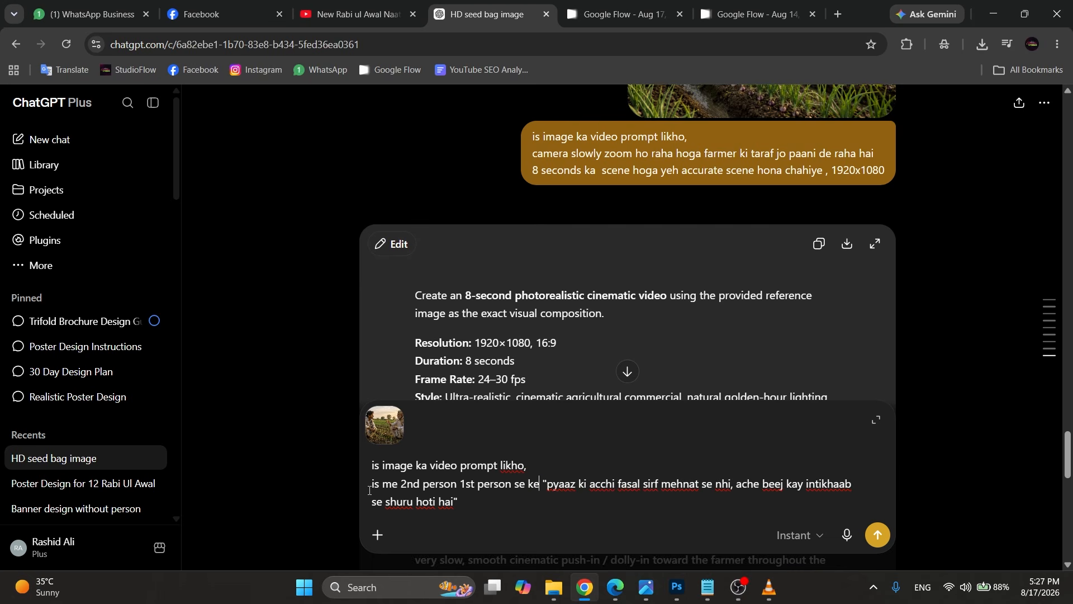
key(BackSpace)
key(BackSpace)
text(oga)
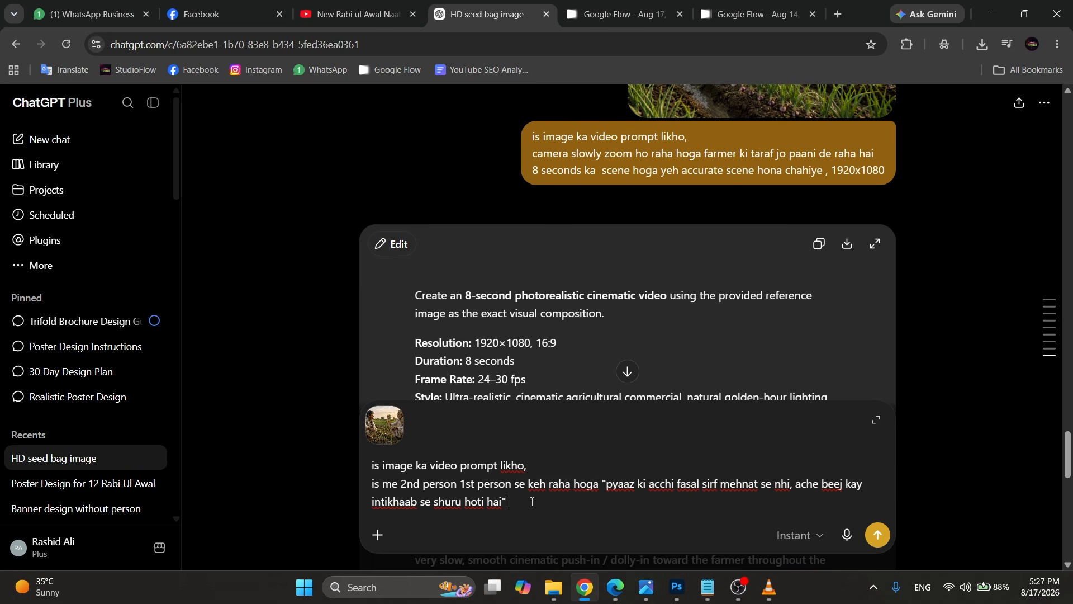
Step: Specify 1920x1080 after the spoken line and add "slight zoom with camera," on a new line of the message
text(, 1920x1080,)
key(shift+Return)
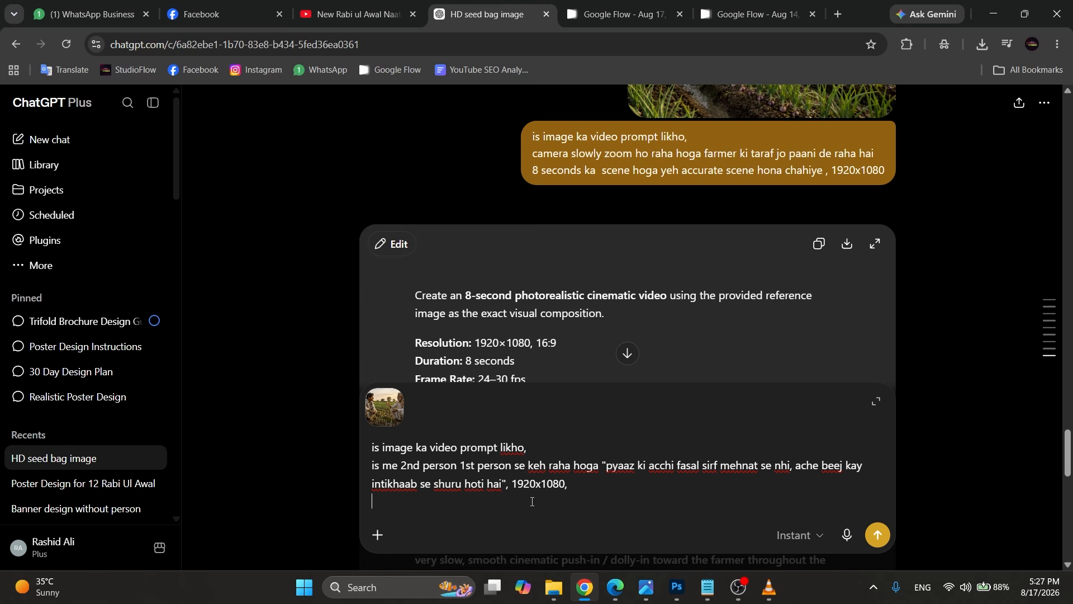
text(slight zoom with camre)
key(BackSpace)
key(BackSpace)
text(era, )
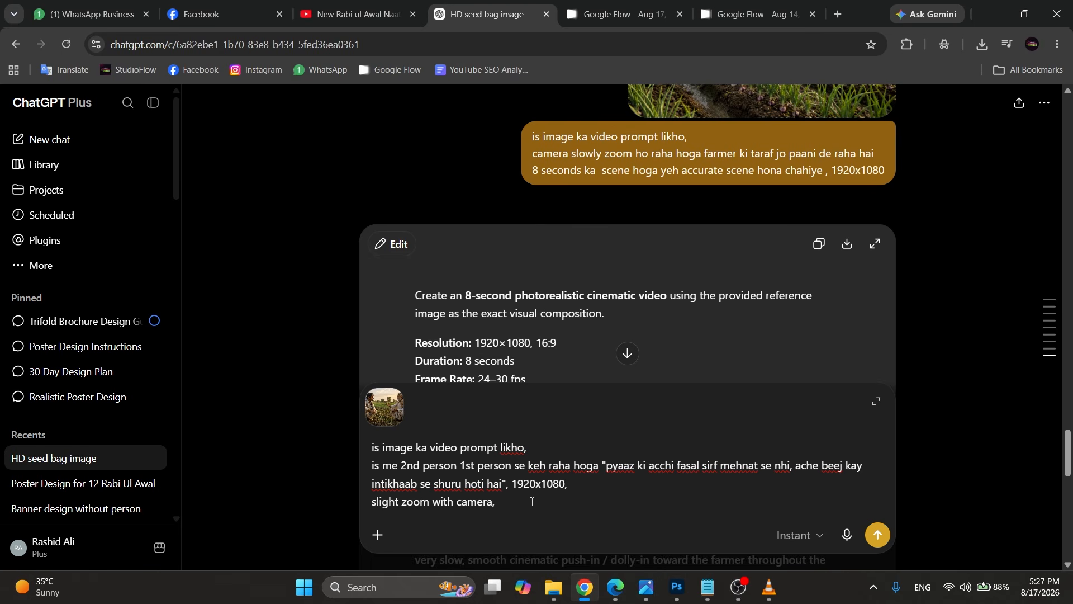
Step: Finish the message with "accurate result super realistic, now create video prompt" and send it
text(accurate result super realistii)
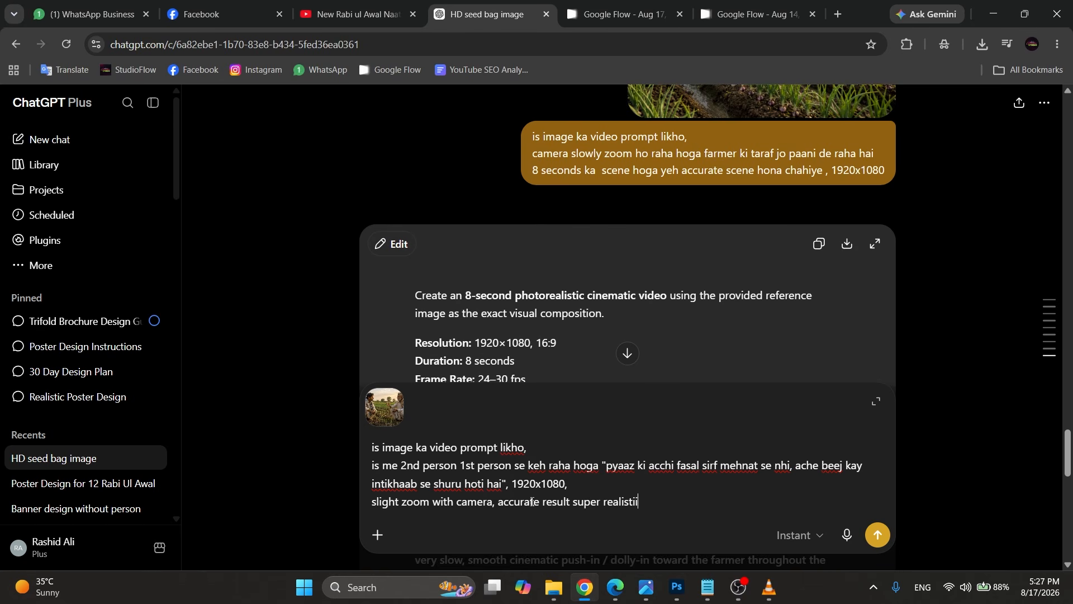
text(ic, now create video promp)
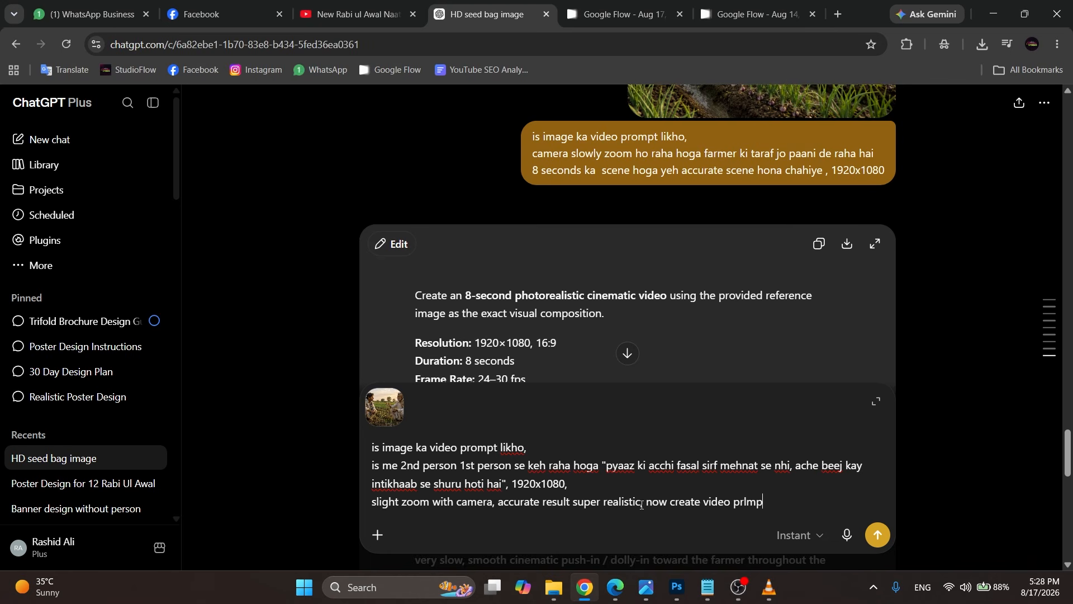
text(t)
key(BackSpace)
key(BackSpace)
key(BackSpace)
text(ompt)
click(878, 534)
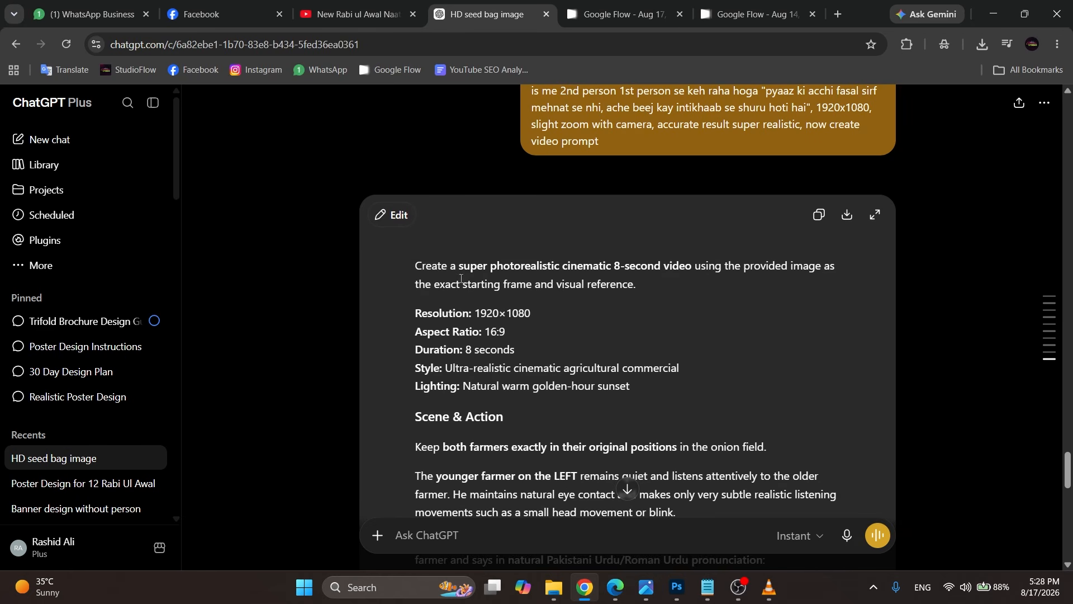
Step: Review the generated prompt's opening sentence and its resolution, style and lighting specifications
drag(417, 267, 671, 271)
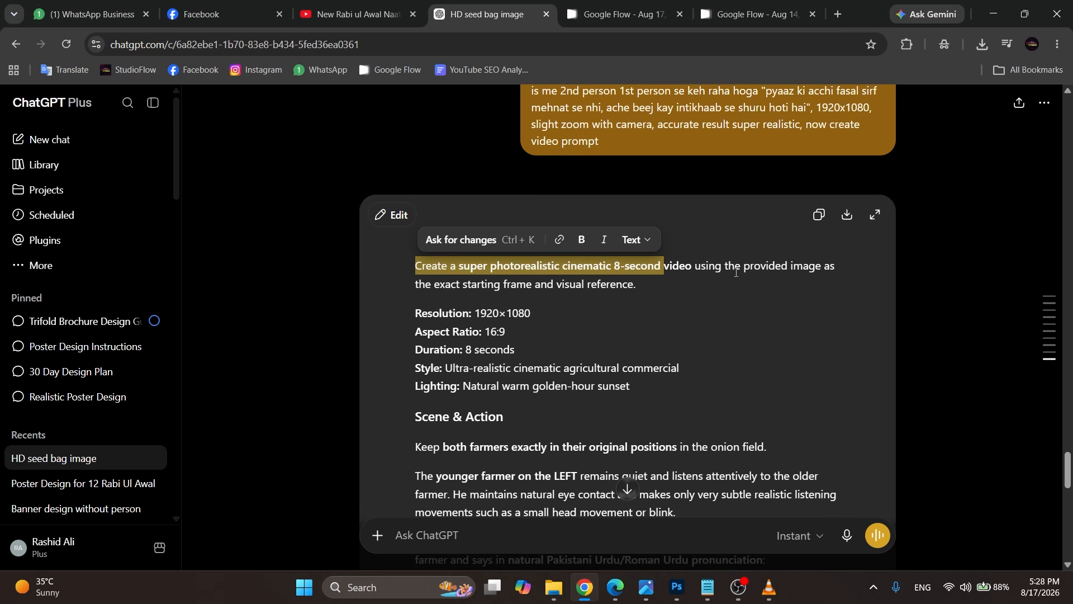
drag(528, 314, 556, 368)
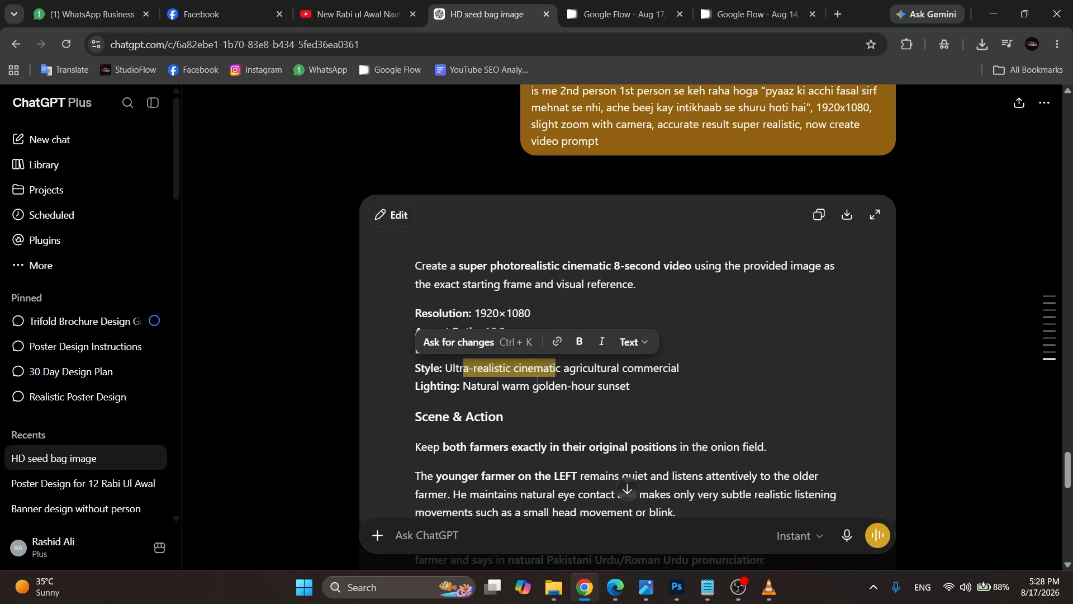
drag(479, 387, 623, 385)
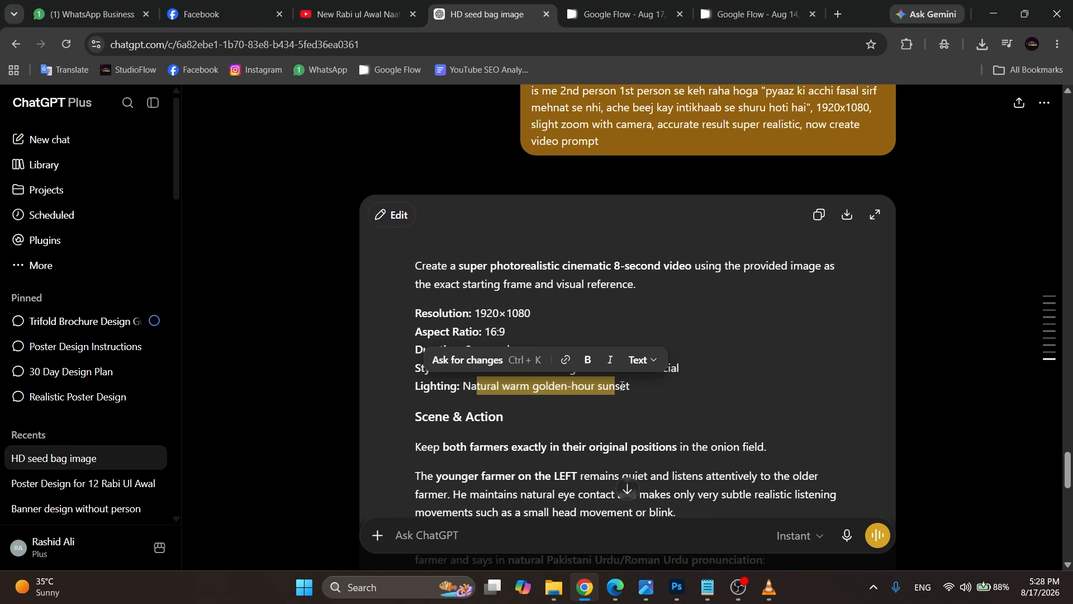
scroll(622, 386, down, 1)
drag(631, 317, 417, 261)
scroll(451, 320, down, 1)
Step: Examine the Scene & Action section for the farmers' positions, their roles and the spoken Urdu line
double_click(450, 319)
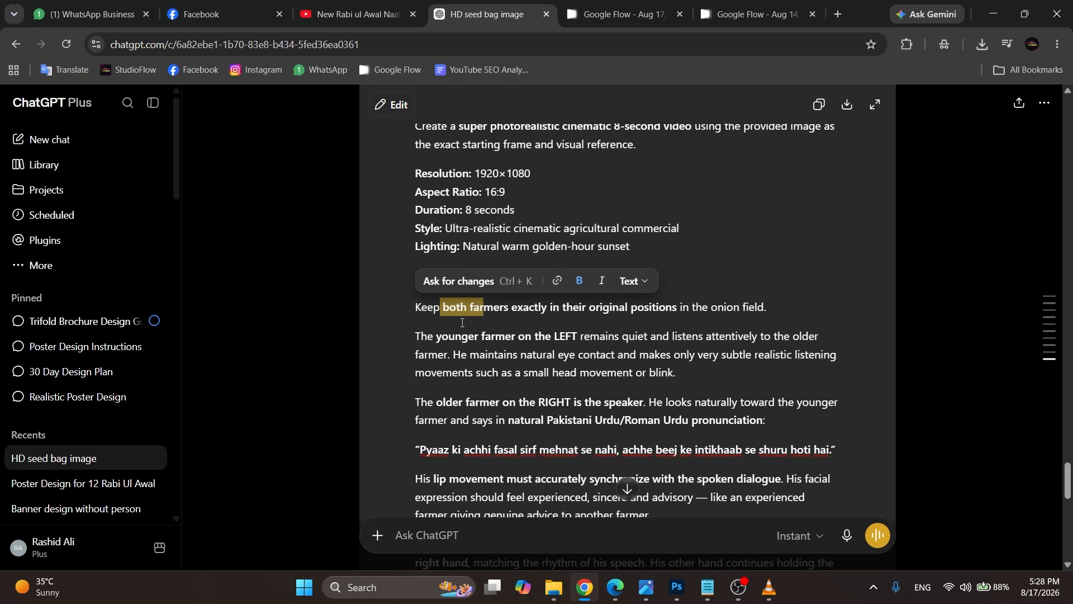
click(442, 321)
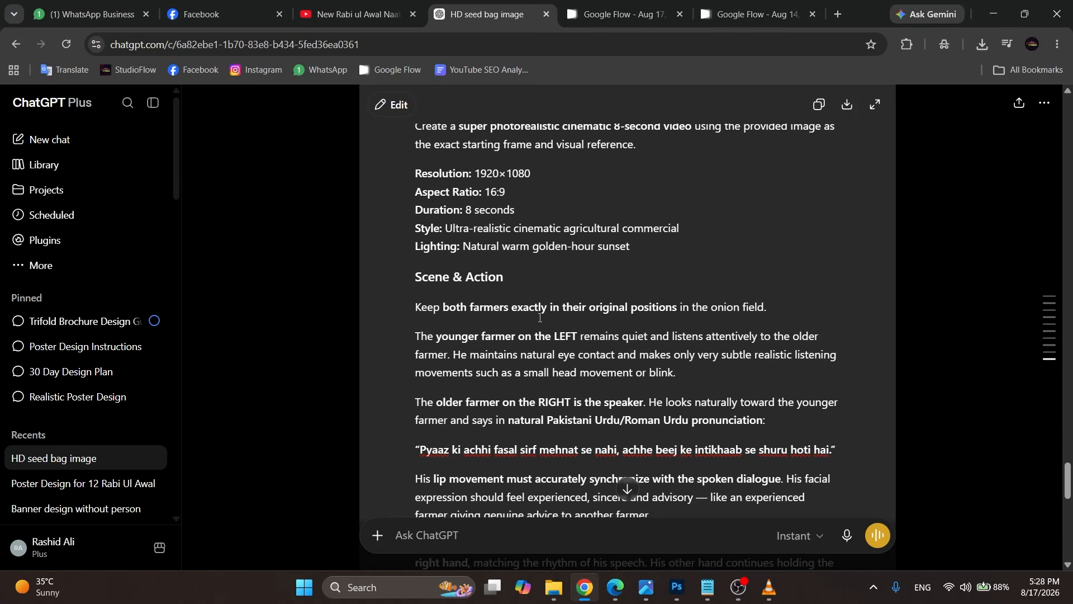
scroll(540, 317, down, 1)
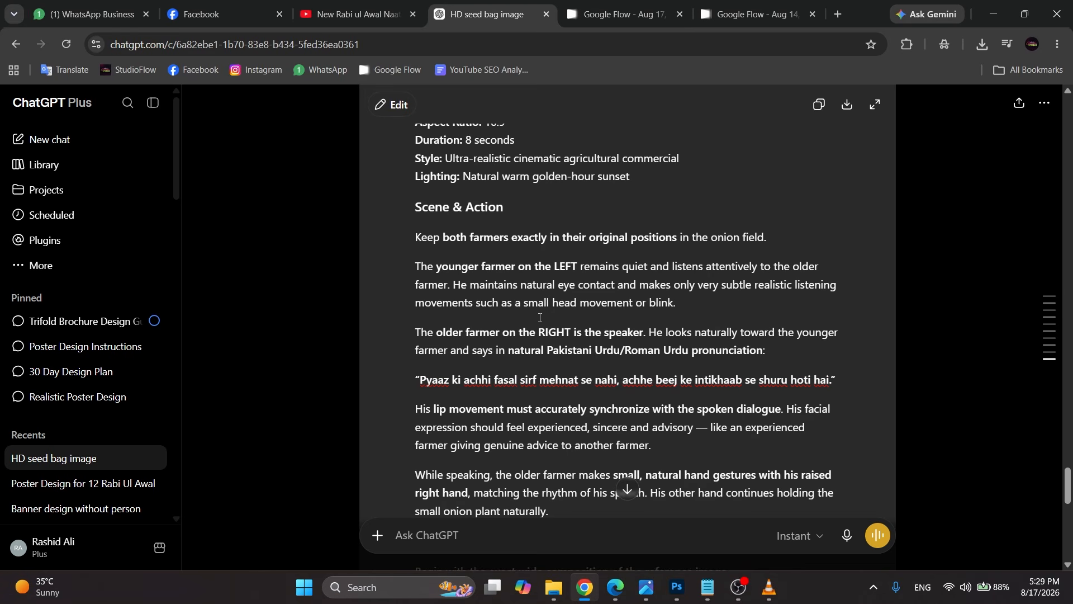
drag(421, 207, 503, 207)
click(416, 238)
drag(837, 381, 415, 239)
click(476, 270)
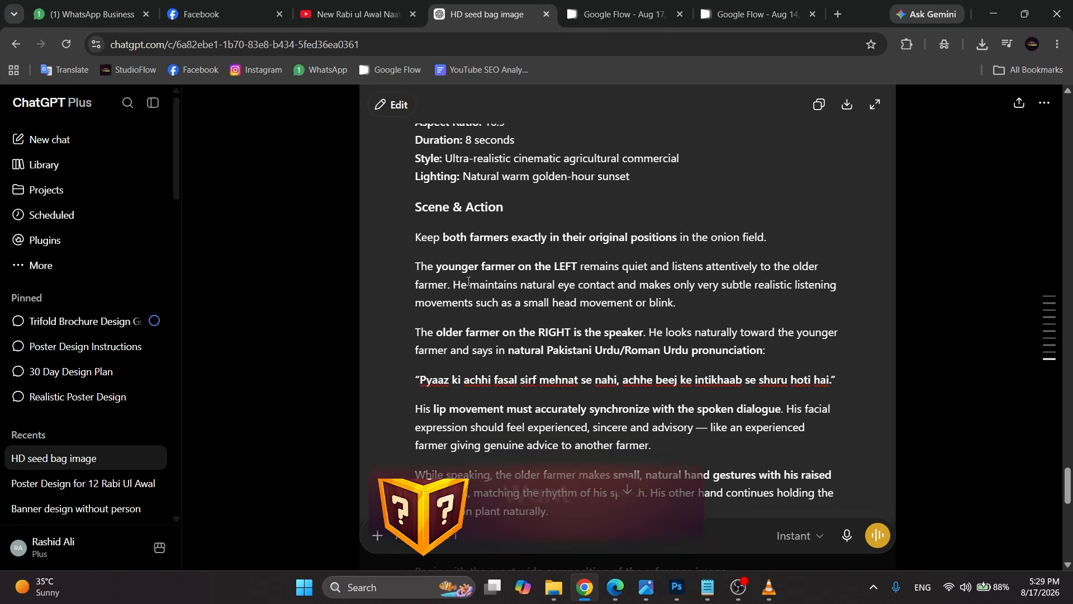
Step: Read the younger farmer's description in the Scene & Action section, covering his eye contact and subtle listening movements
drag(470, 285, 564, 285)
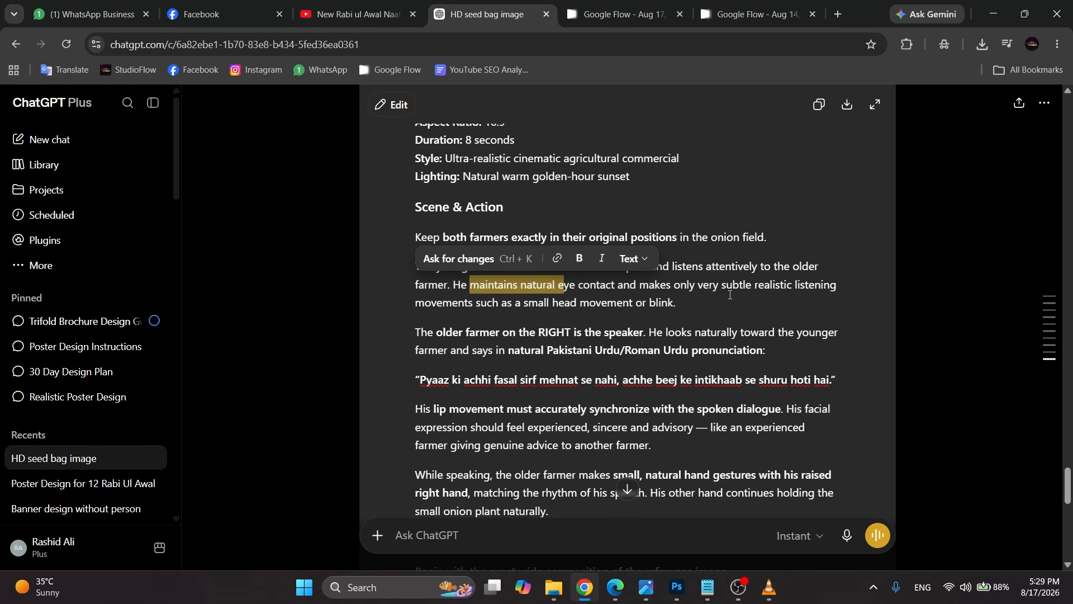
click(690, 299)
drag(570, 283, 633, 286)
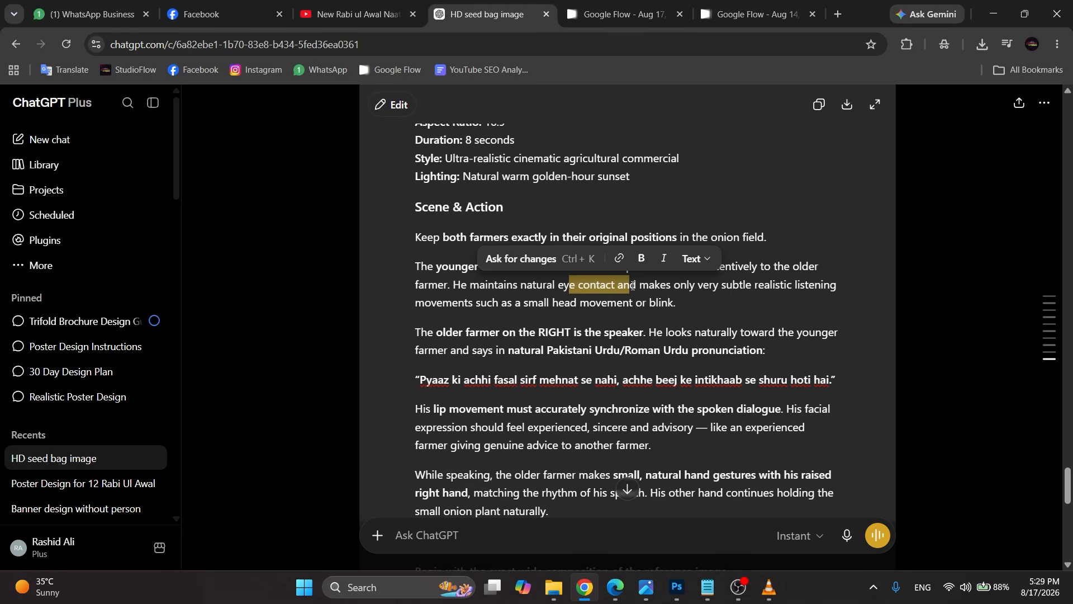
drag(764, 287, 824, 286)
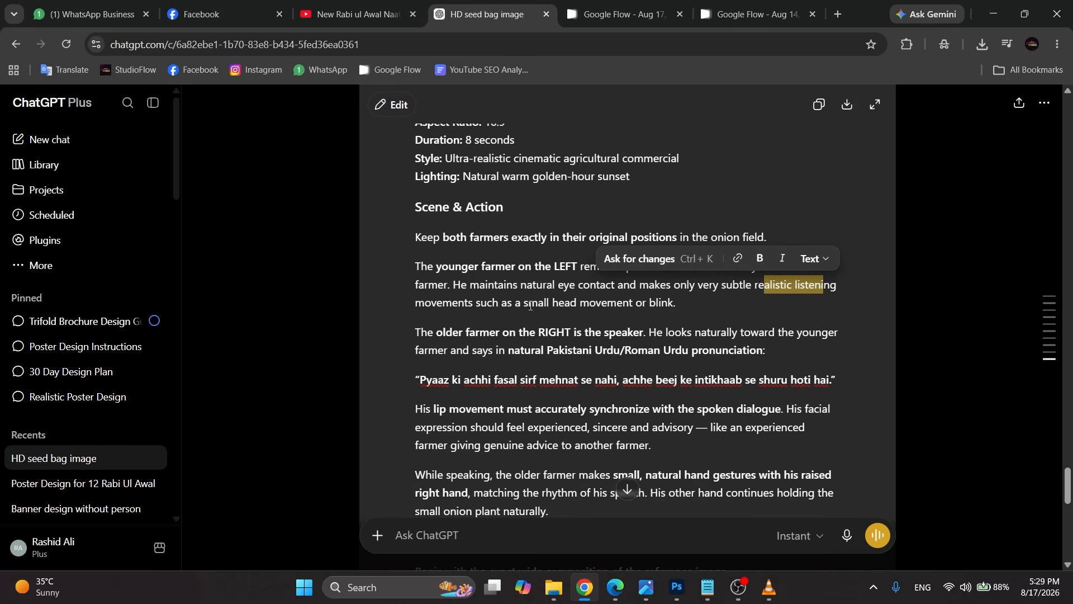
drag(527, 303, 670, 304)
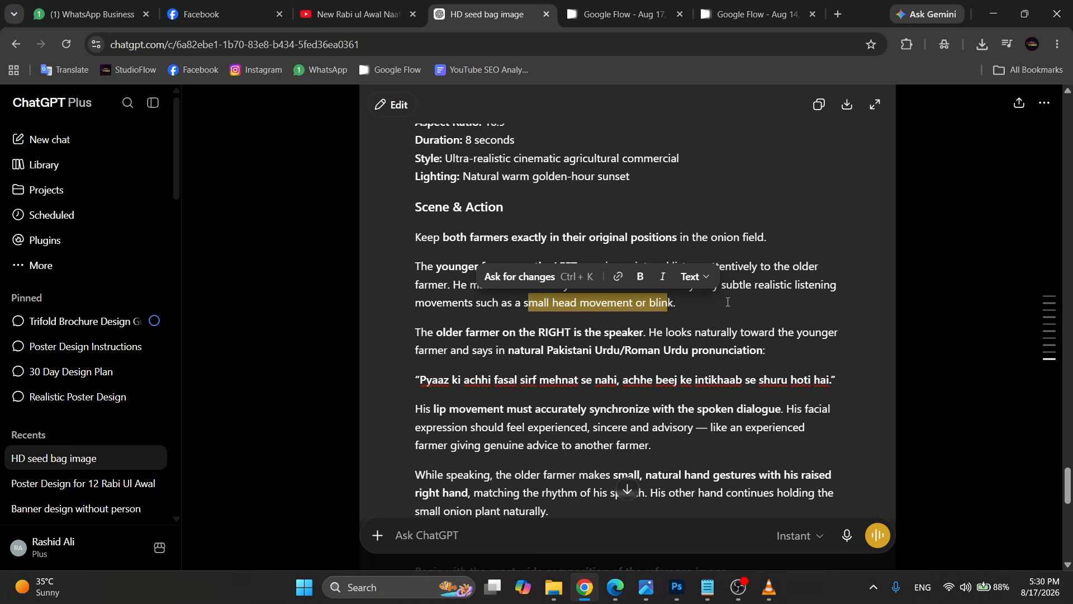
drag(728, 301, 410, 273)
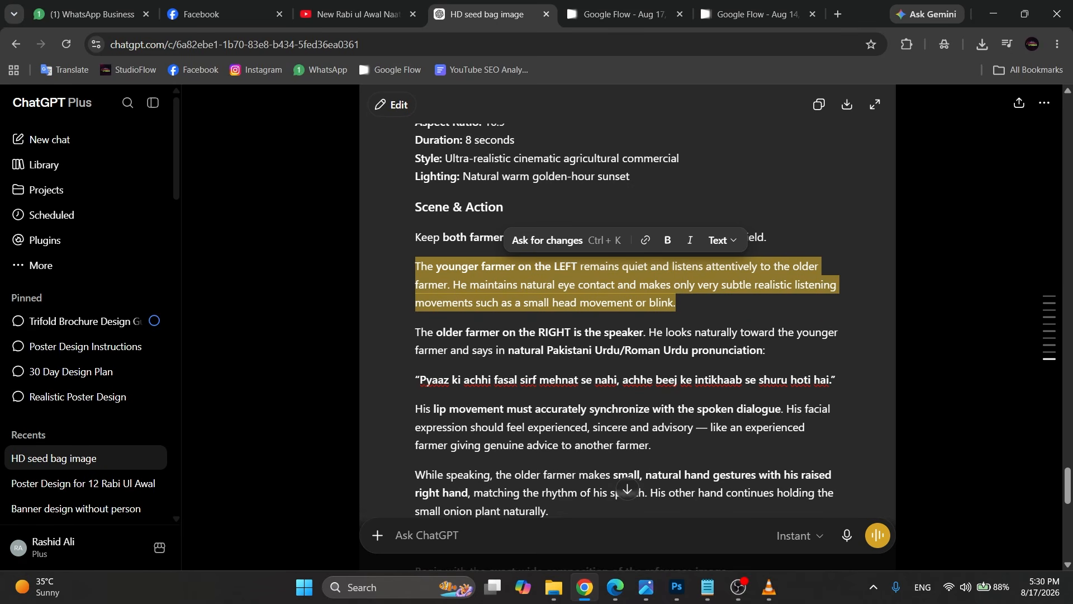
scroll(404, 270, down, 2)
click(452, 192)
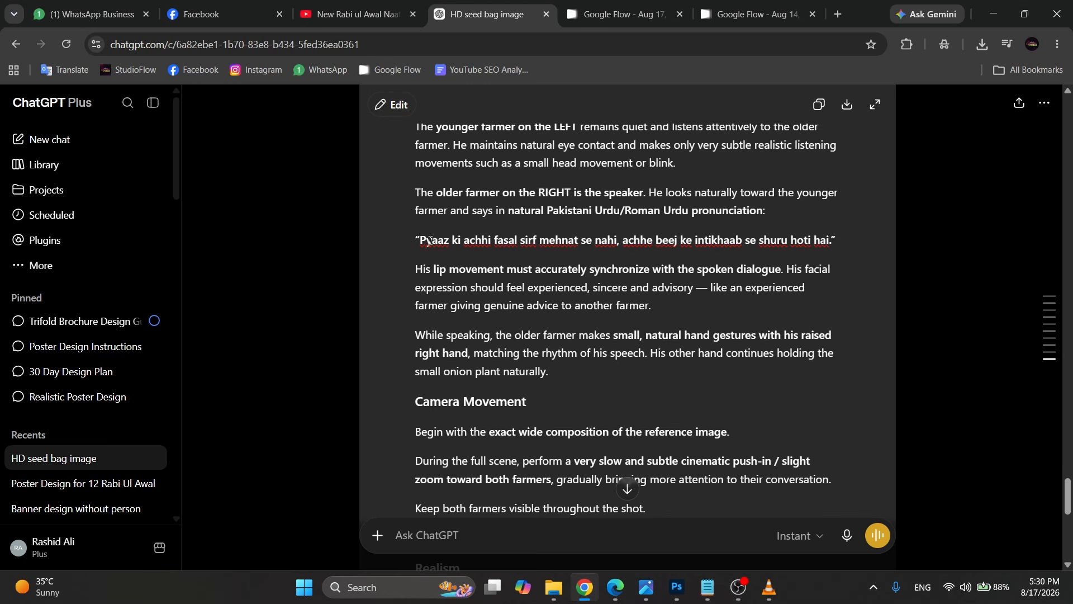
Step: Review the older farmer's spoken Urdu line and lip-sync requirement, plus the Camera Movement section of the prompt
drag(430, 241, 848, 241)
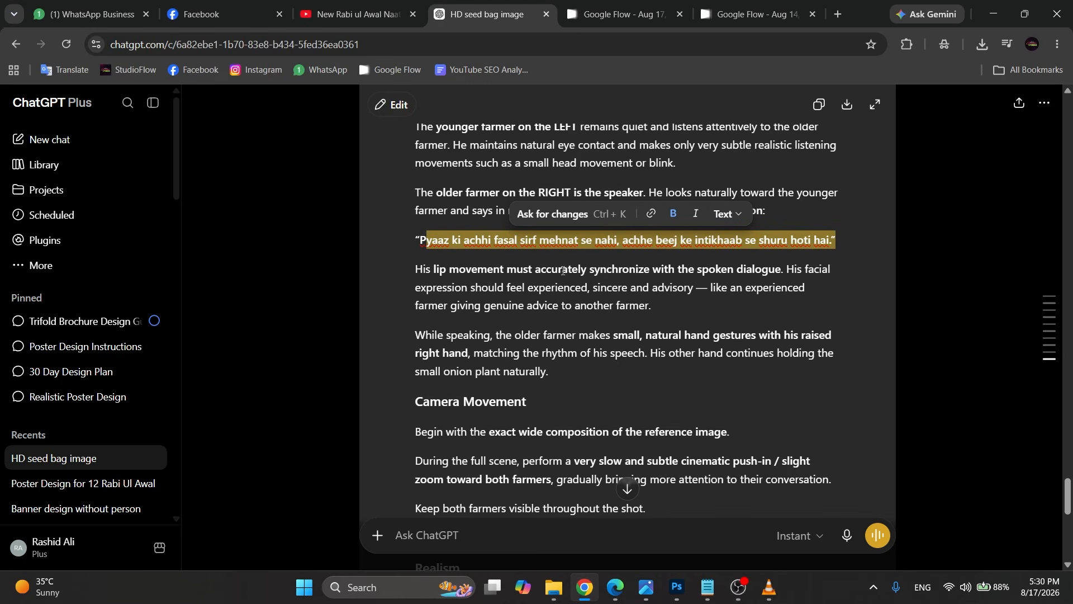
scroll(846, 240, down, 1)
drag(434, 200, 629, 200)
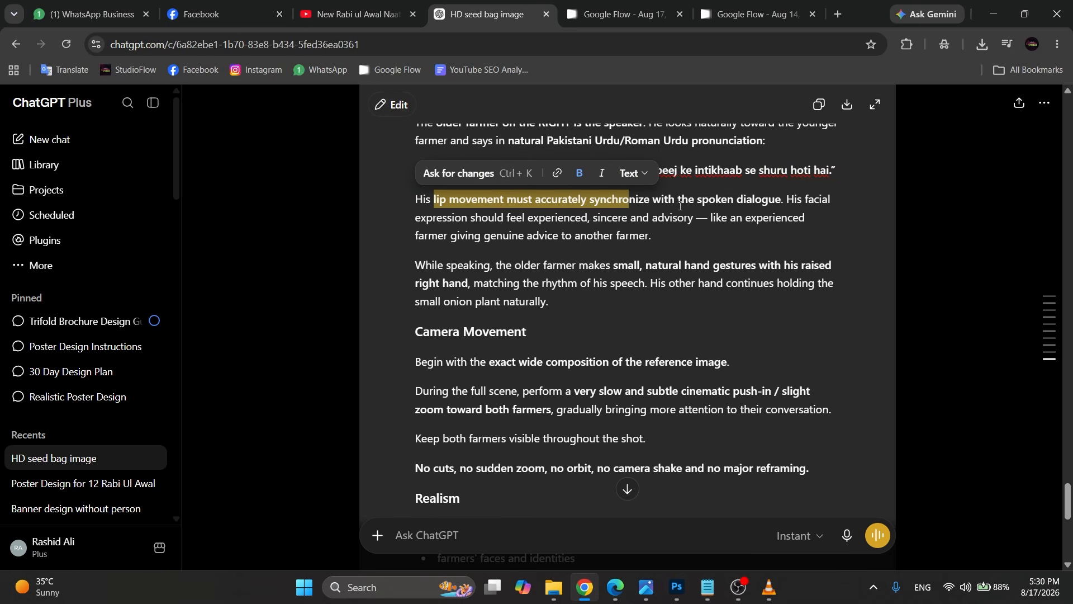
click(764, 197)
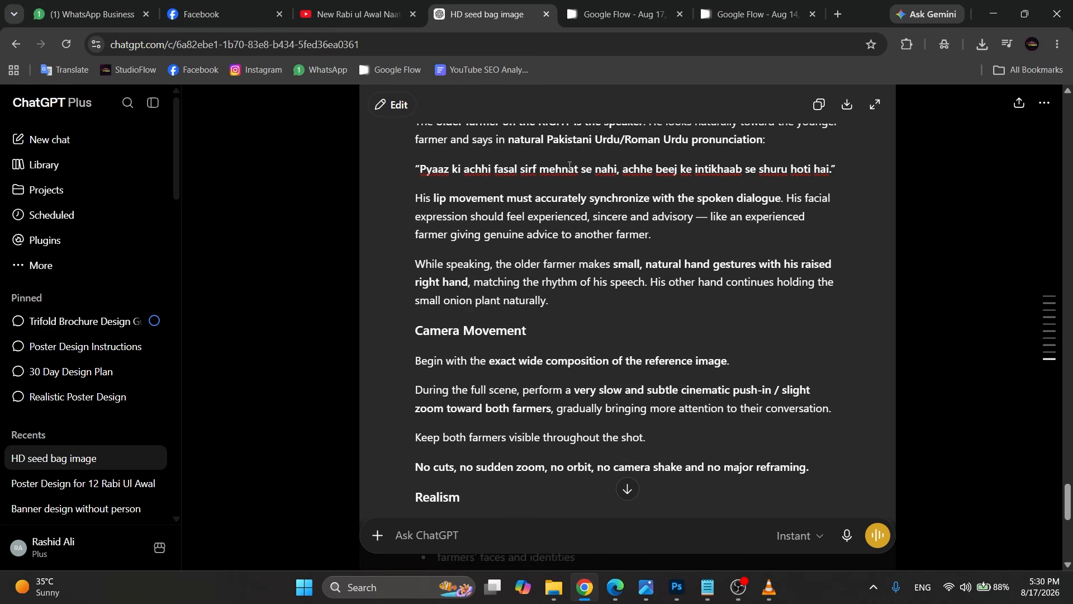
scroll(575, 240, down, 4)
scroll(577, 246, down, 1)
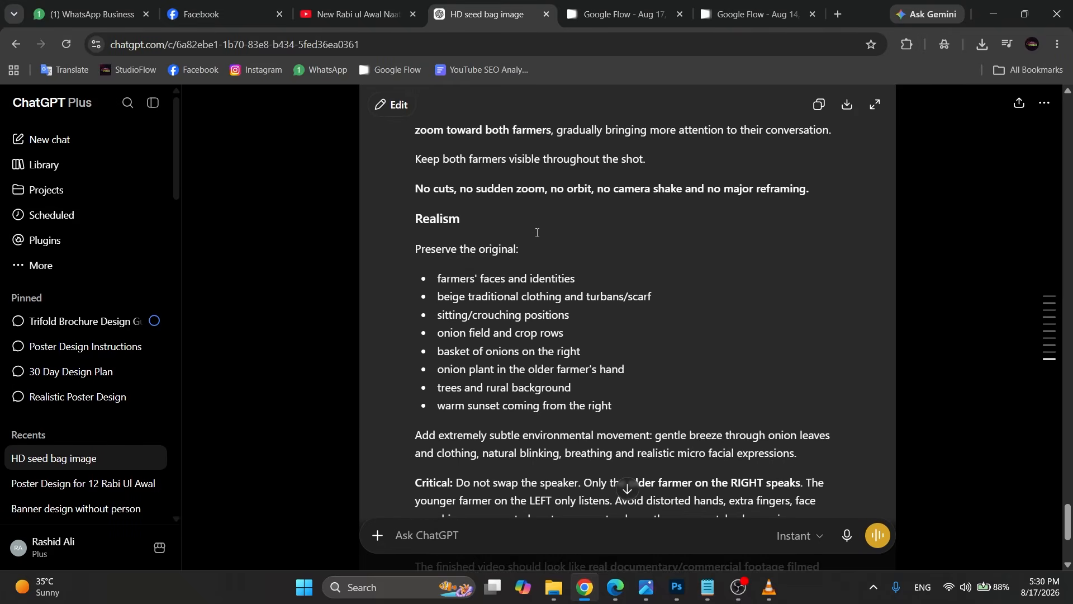
scroll(536, 235, up, 3)
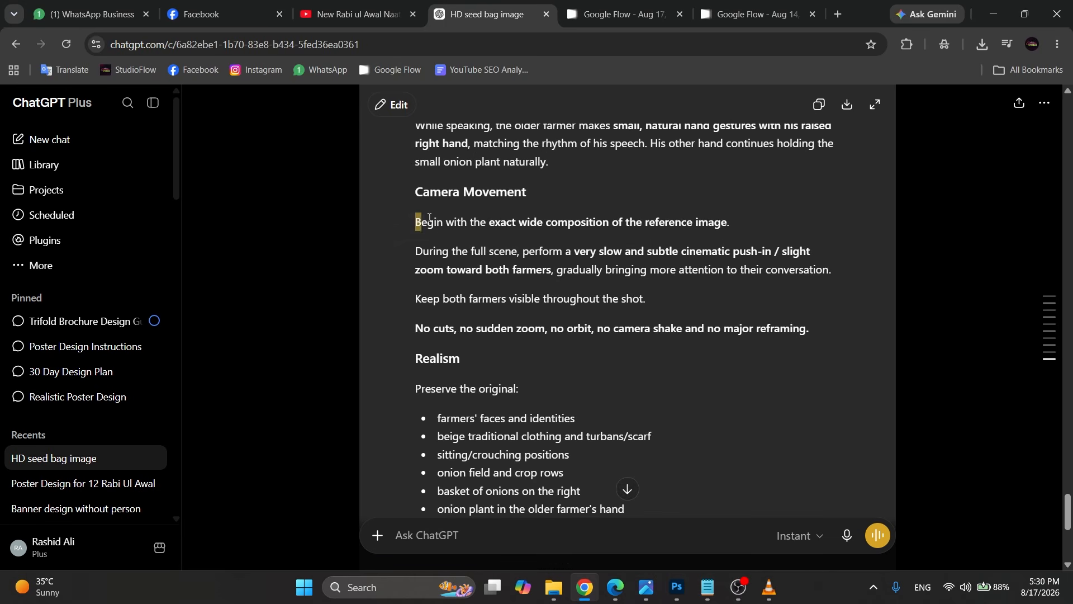
drag(414, 220, 439, 283)
click(531, 316)
scroll(796, 341, down, 3)
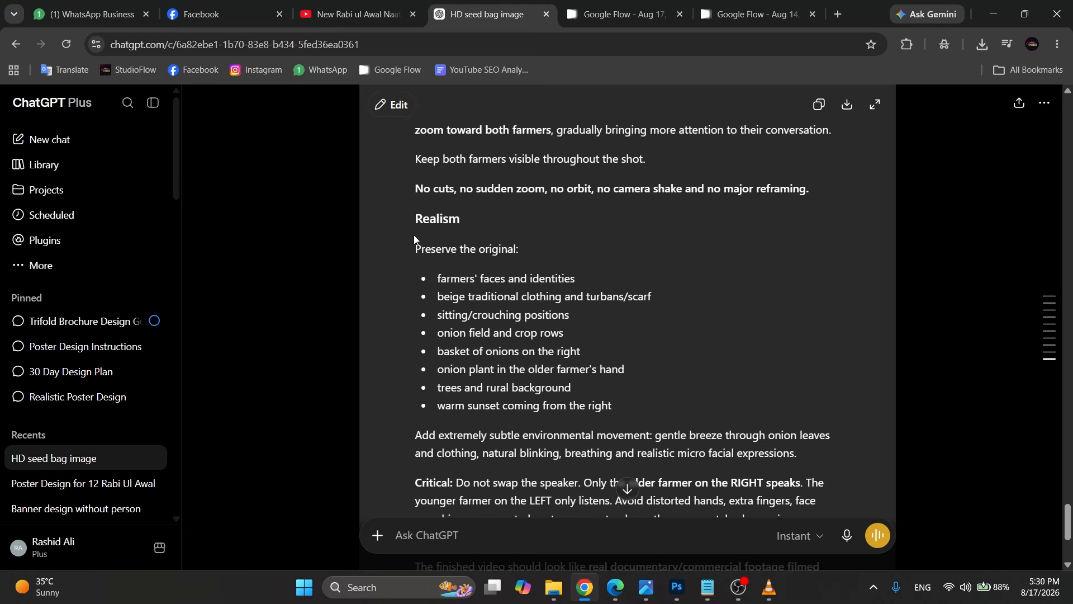
Step: Examine the Realism list, the environmental movement, the Critical restrictions and the closing paragraph on the finished video's look
drag(414, 239, 613, 408)
scroll(613, 408, down, 3)
drag(414, 295, 801, 315)
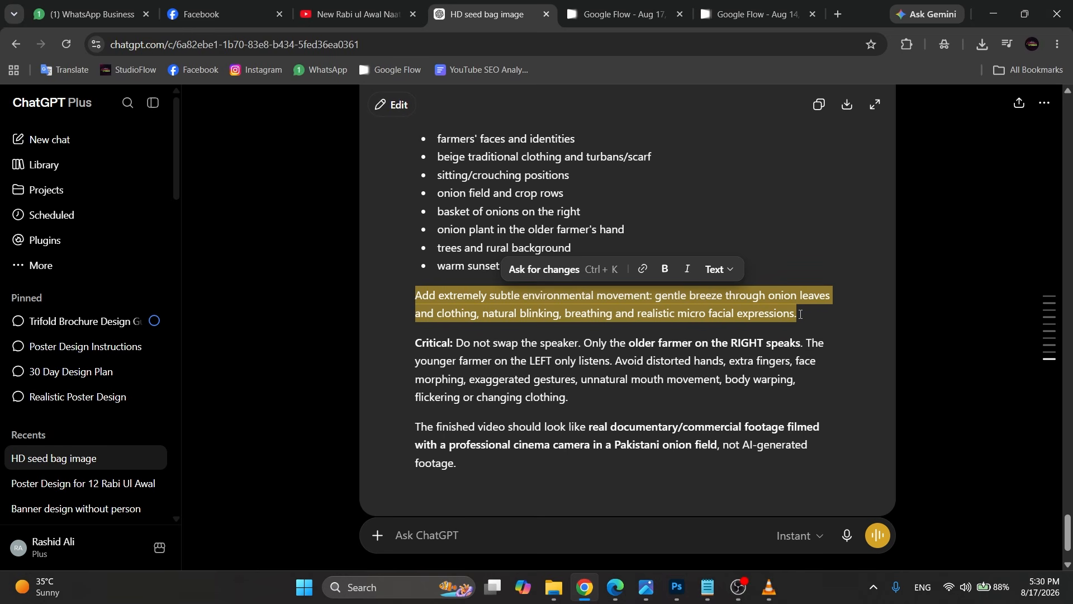
scroll(483, 331, down, 1)
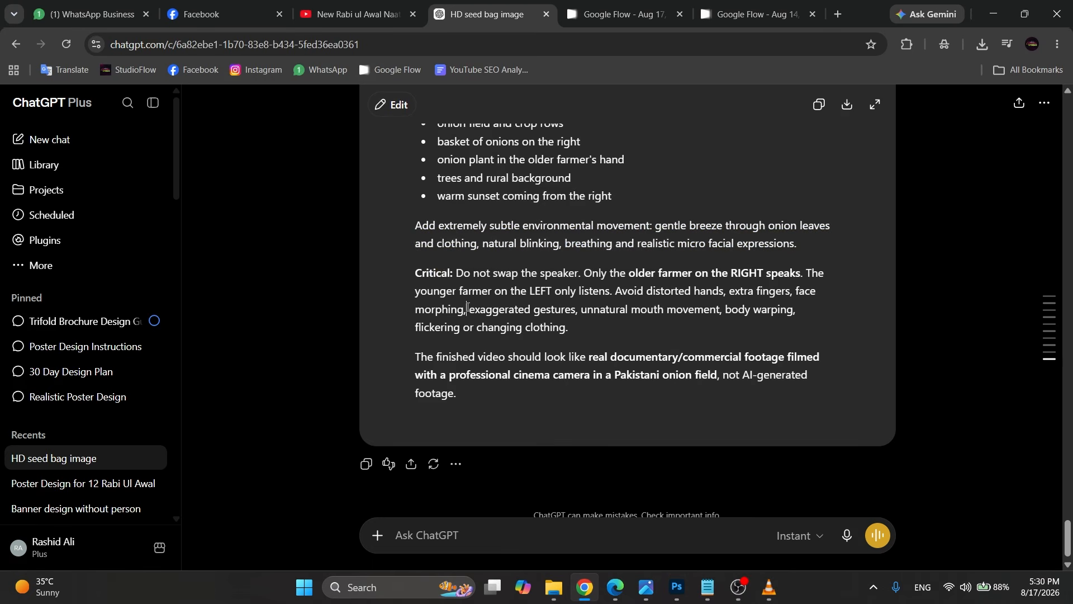
drag(455, 276, 579, 274)
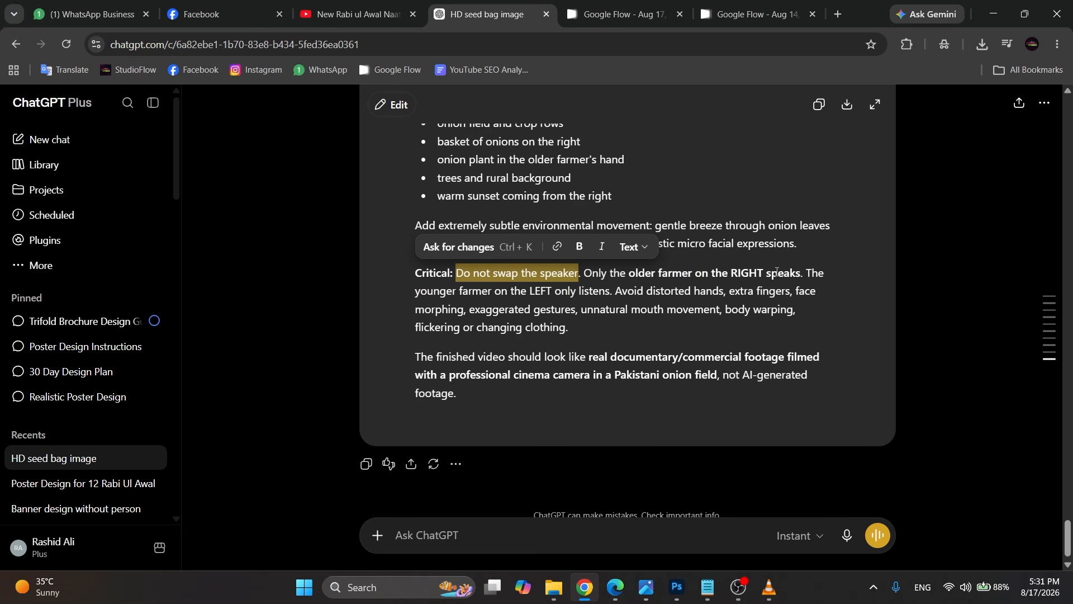
drag(604, 330, 419, 273)
drag(470, 399, 418, 357)
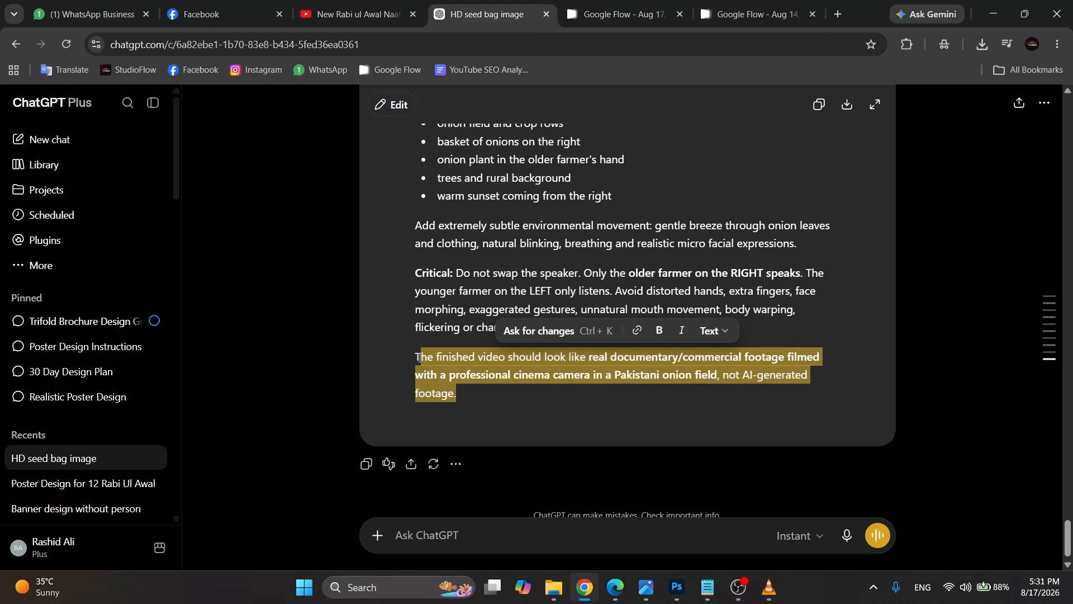
Step: Copy the whole generated video prompt and submit it in Google Flow with the attached two-farmer image
scroll(626, 279, up, 7)
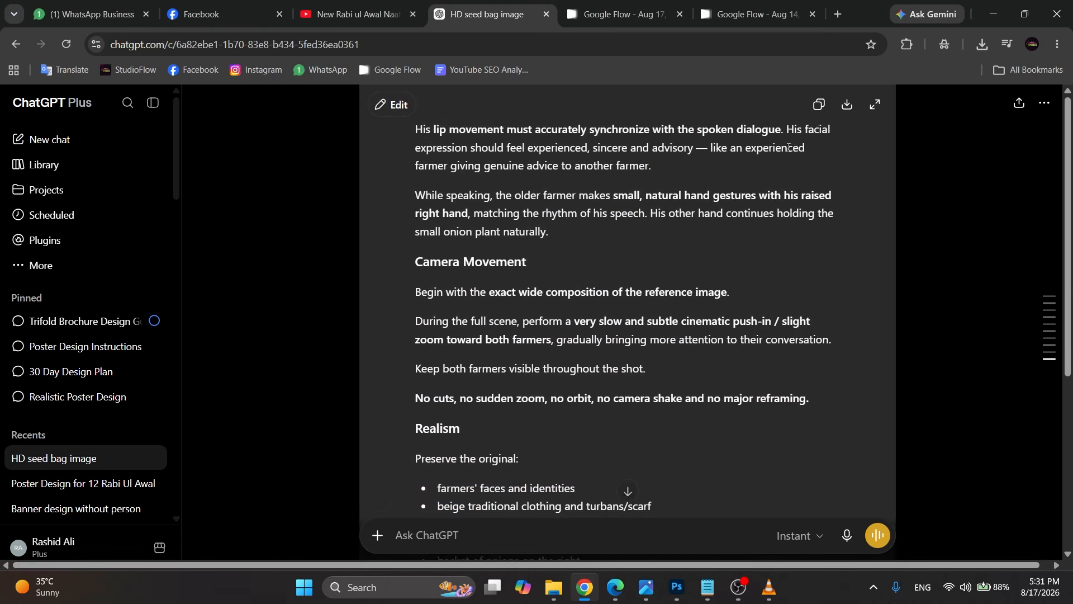
click(819, 104)
click(624, 14)
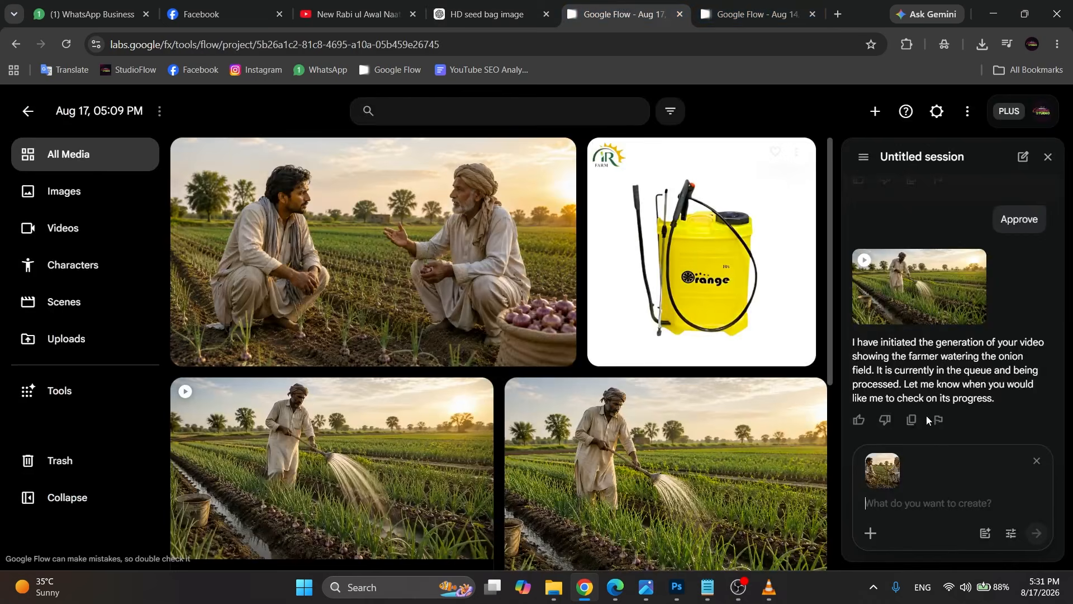
click(932, 504)
key(ctrl+v)
key(Return)
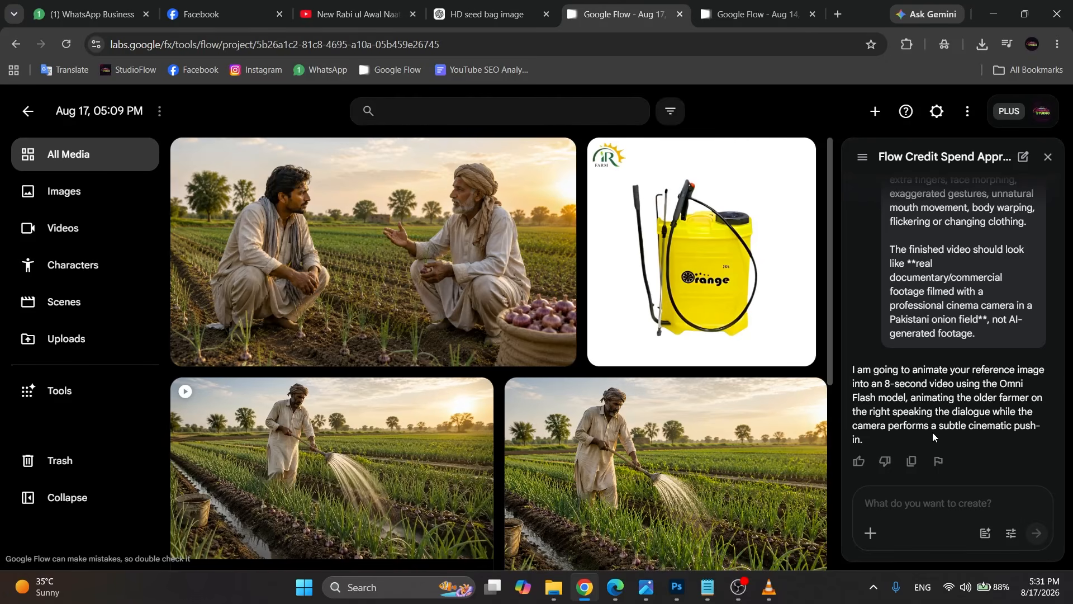
Step: Approve the proposed 8-second Omni Flash video by replying "yes aproved"
click(938, 503)
text(yes aproved)
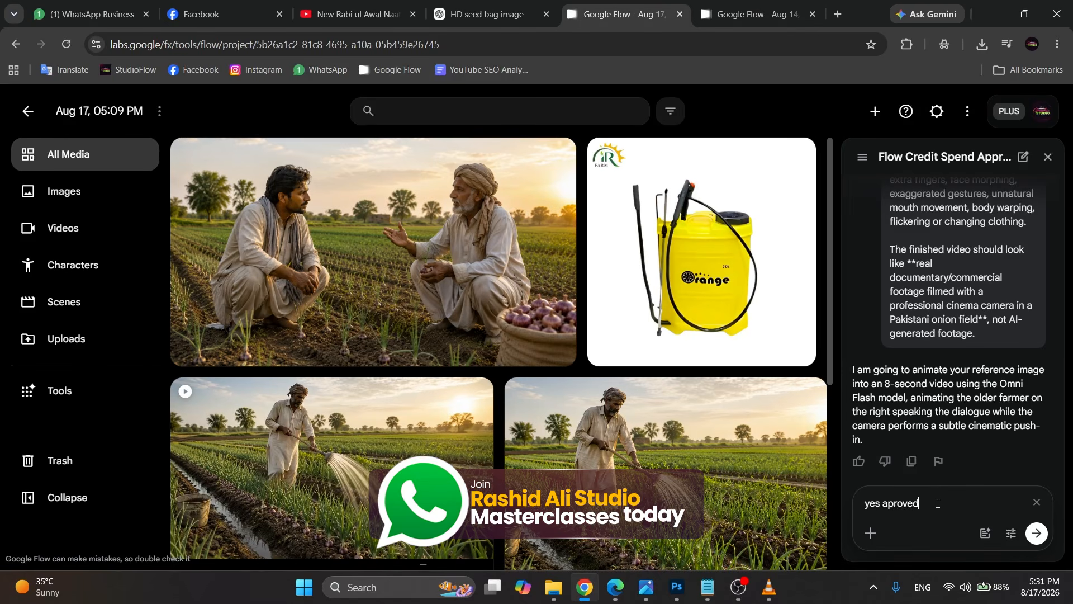
key(Return)
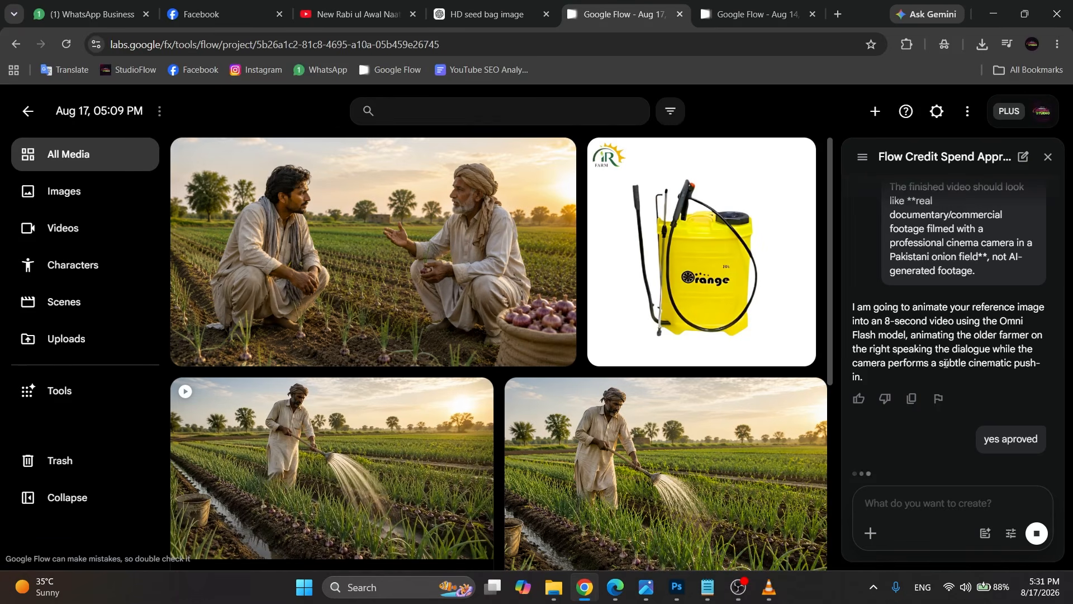
Step: Play the generated video of the two farmers in full screen, pause it and return to the project's media
click(894, 390)
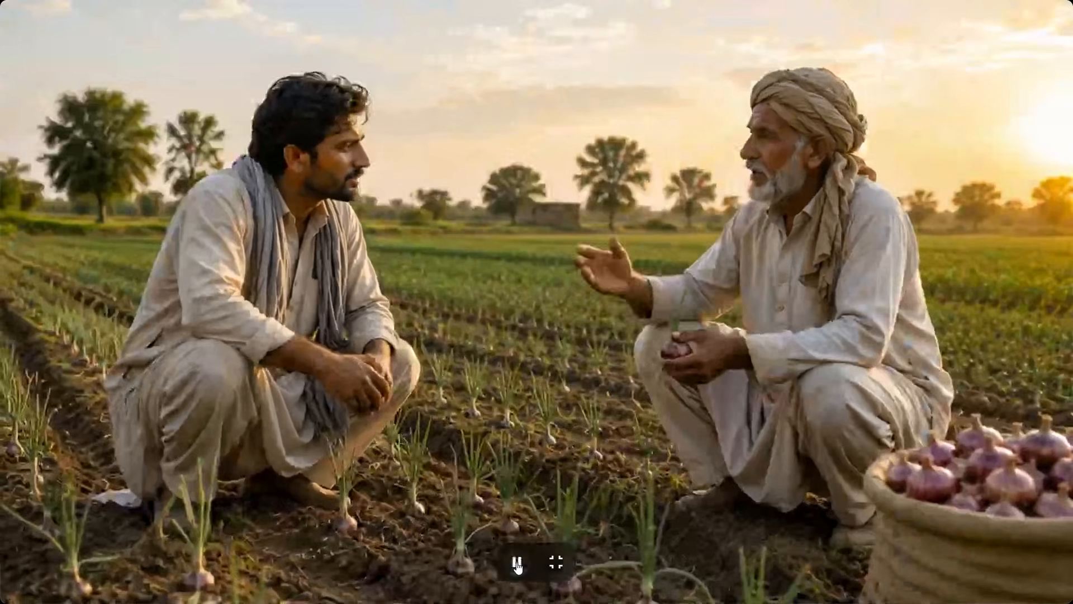
click(517, 565)
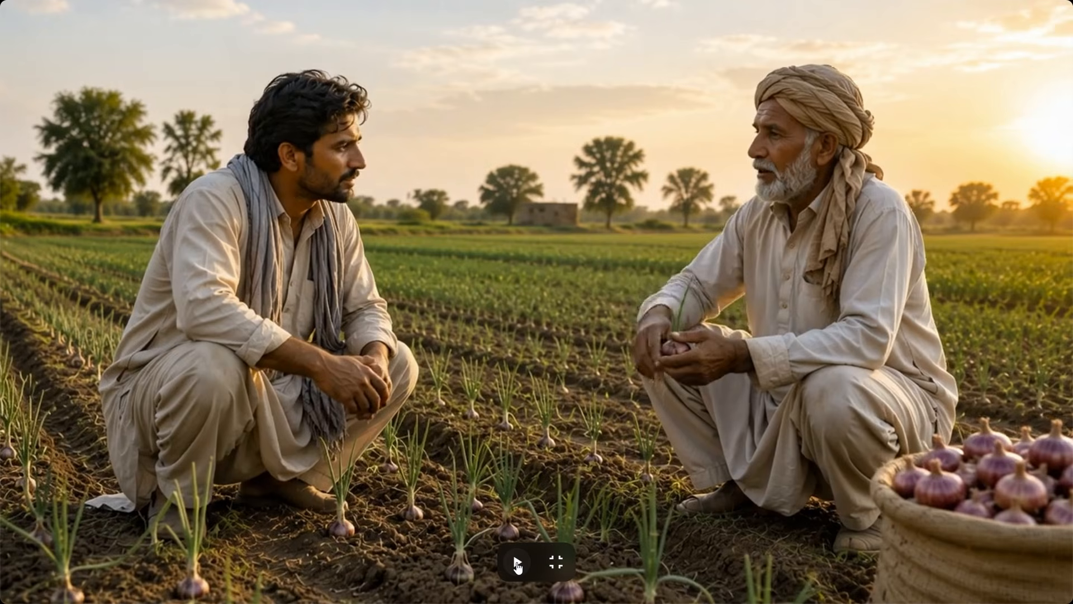
key(Escape)
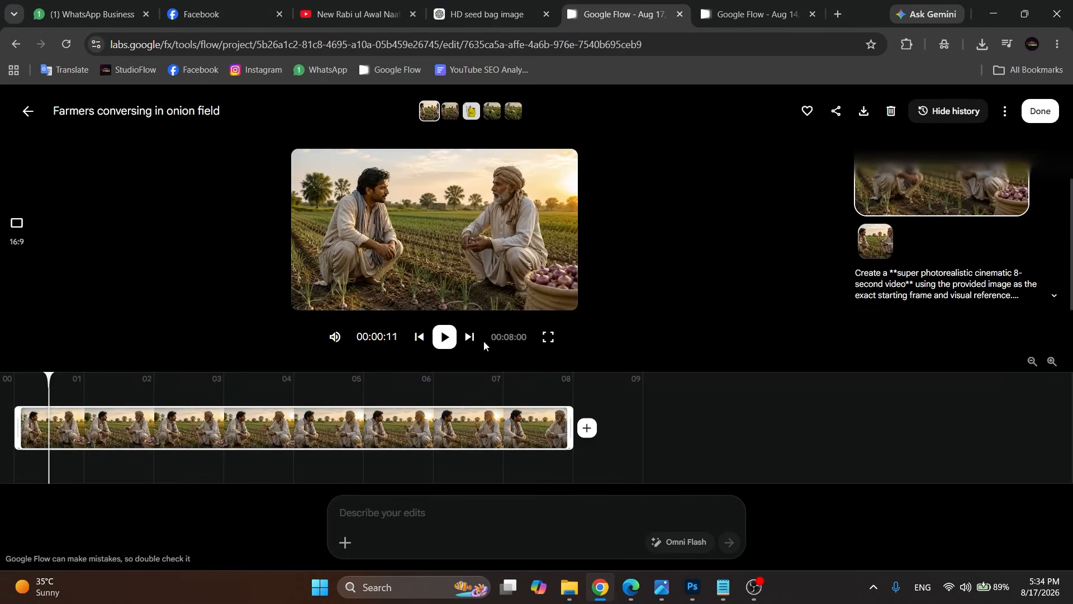
click(25, 112)
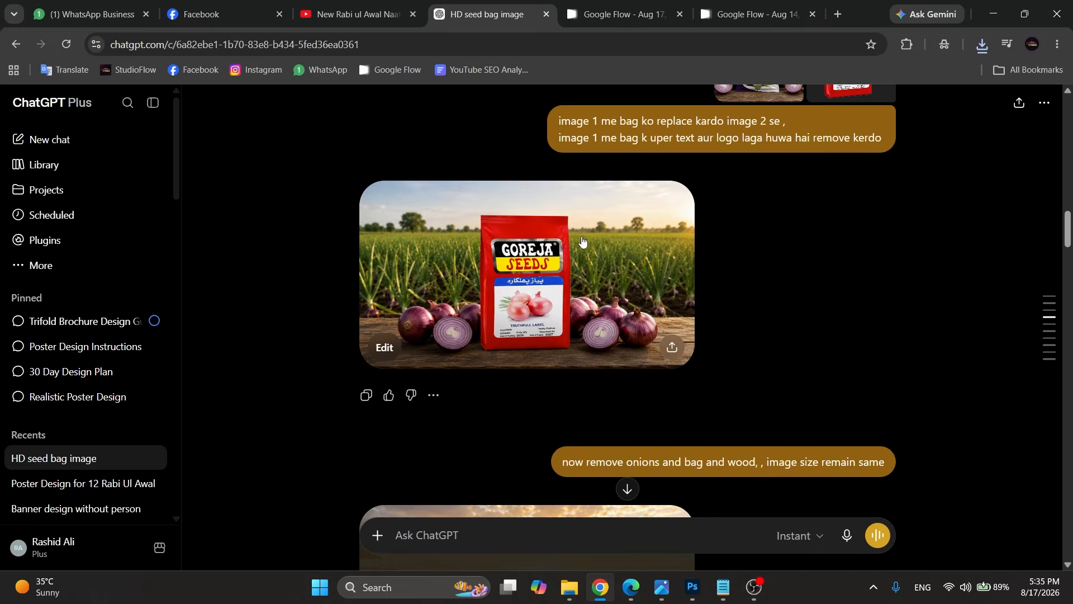
Step: In the ChatGPT seed bag conversation, attach the newest Downloads image, showing the red Goreja Seeds bag among onions
scroll(614, 246, down, 15)
scroll(625, 249, down, 15)
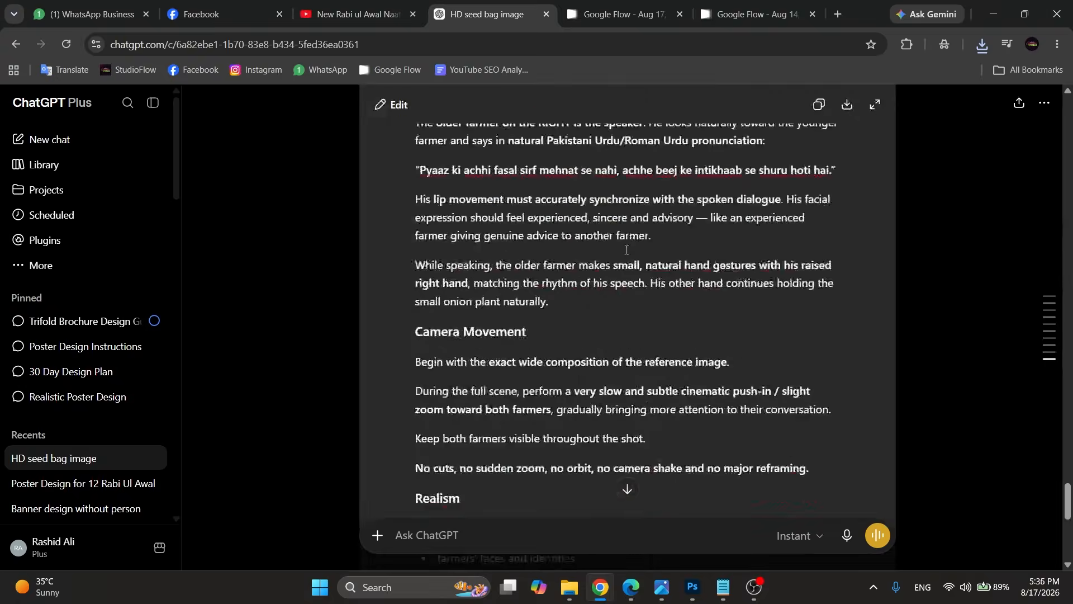
click(377, 535)
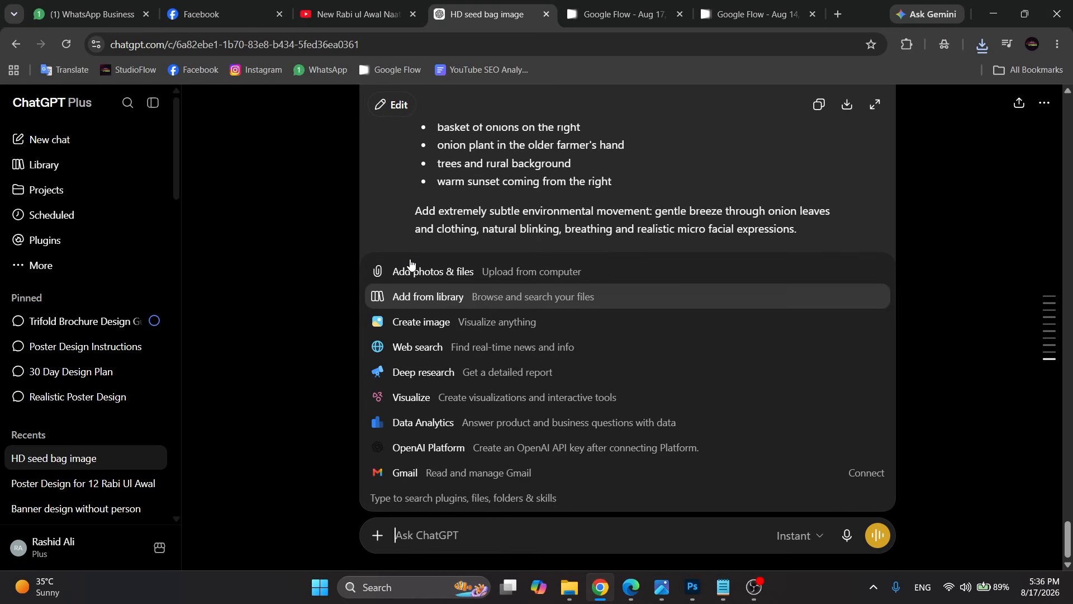
click(411, 259)
scroll(66, 168, up, 3)
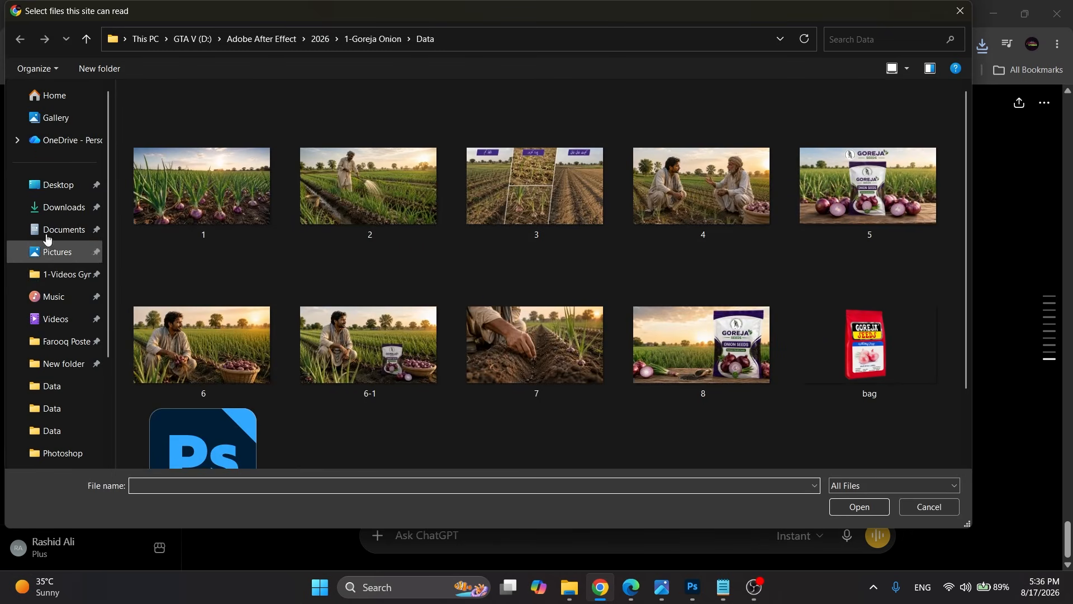
click(59, 206)
key(Escape)
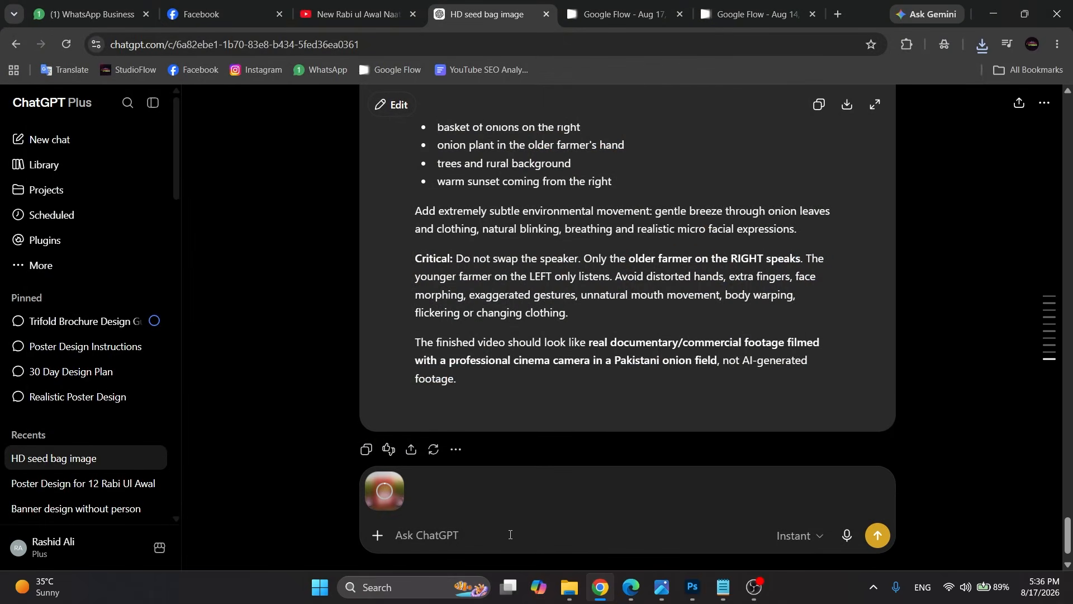
Step: Switch to the image viewer to inspect the Goreja Seeds bag picture, close it and return to ChatGPT
key(alt+Tab)
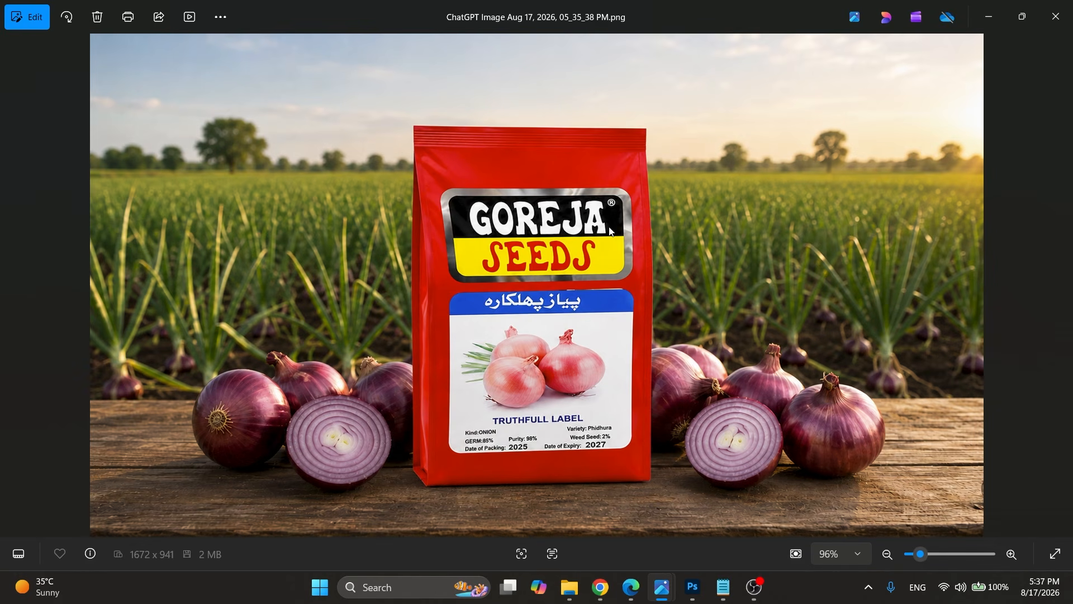
key(Escape)
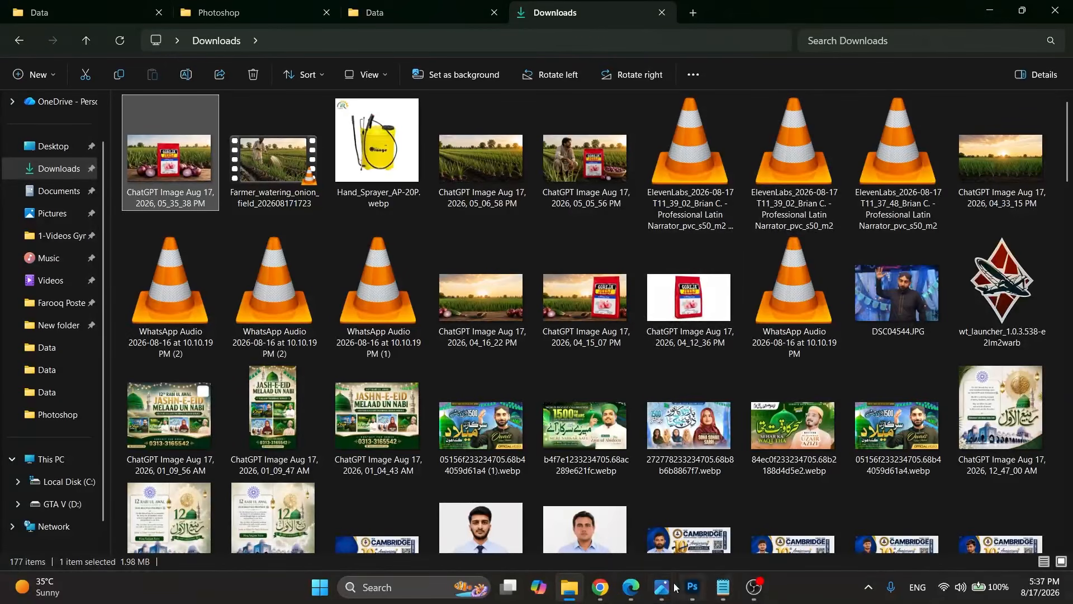
click(600, 588)
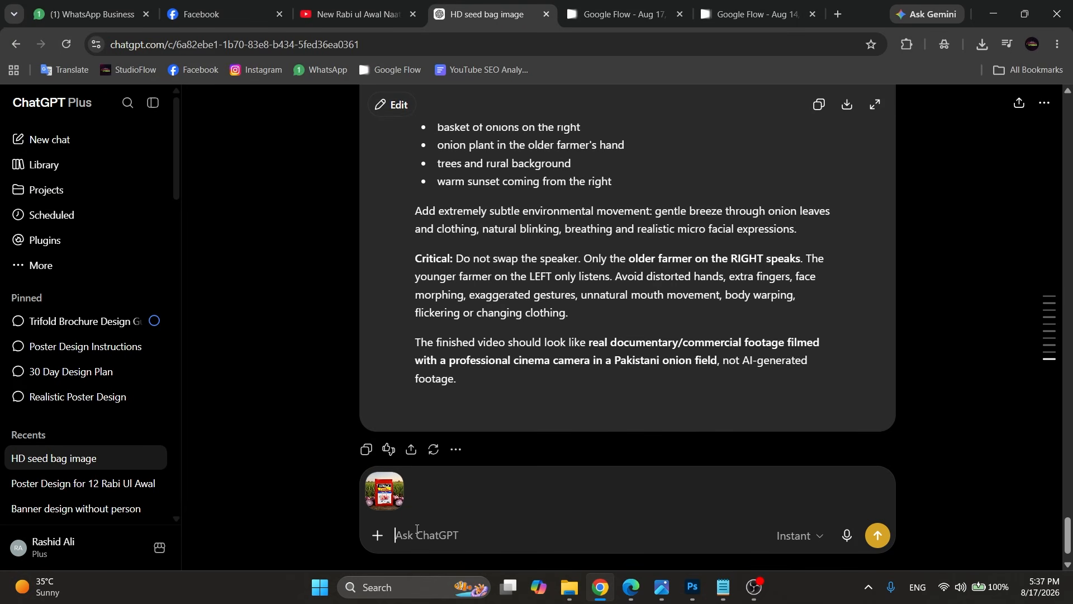
Step: Draft the ChatGPT request "now create video prompt of this image," with a second line "zoom camera effect hoga slightly,"
text(now cre)
text(ate a vid)
text(eo p)
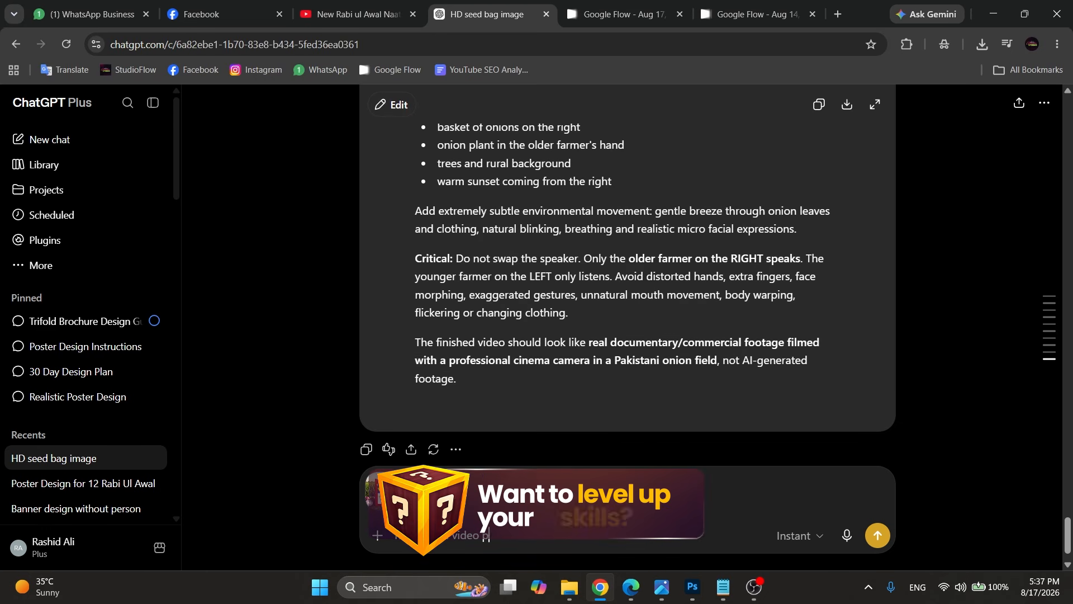
text(rompt of this )
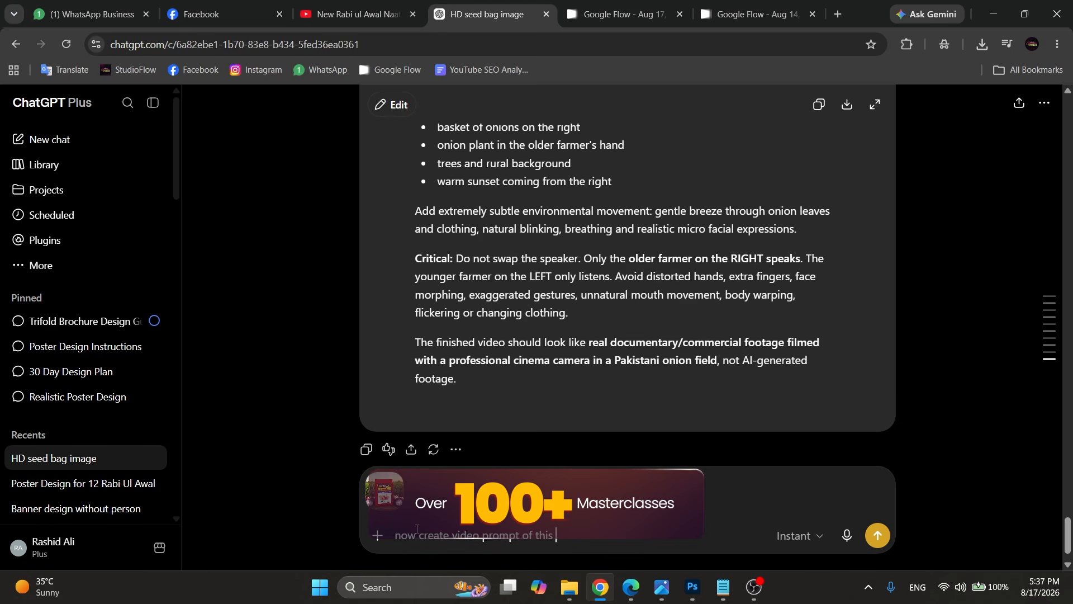
text(image.)
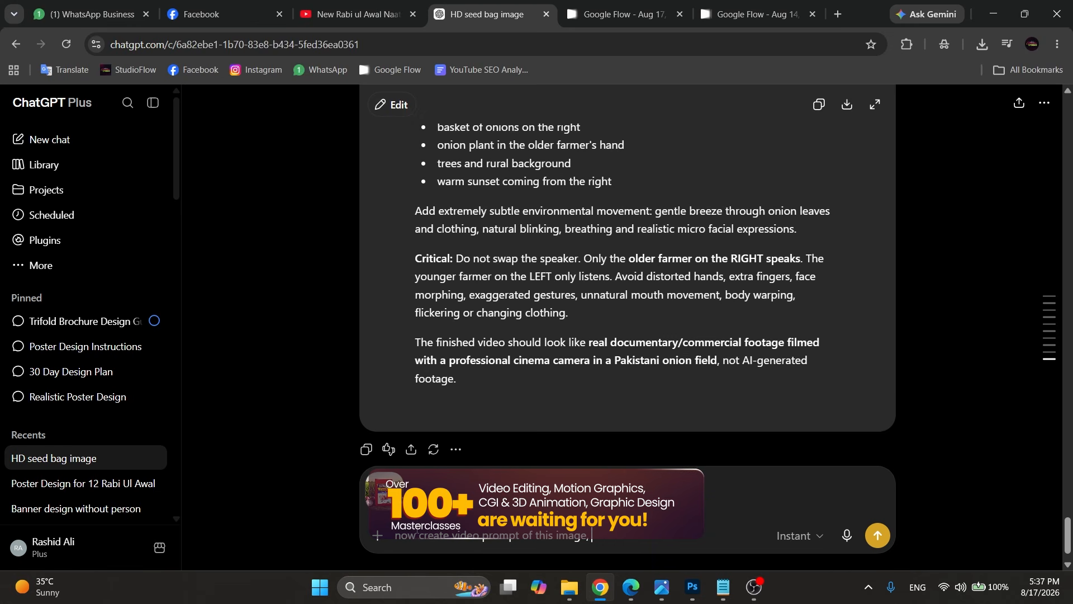
key(shift+Return)
text(zoom in)
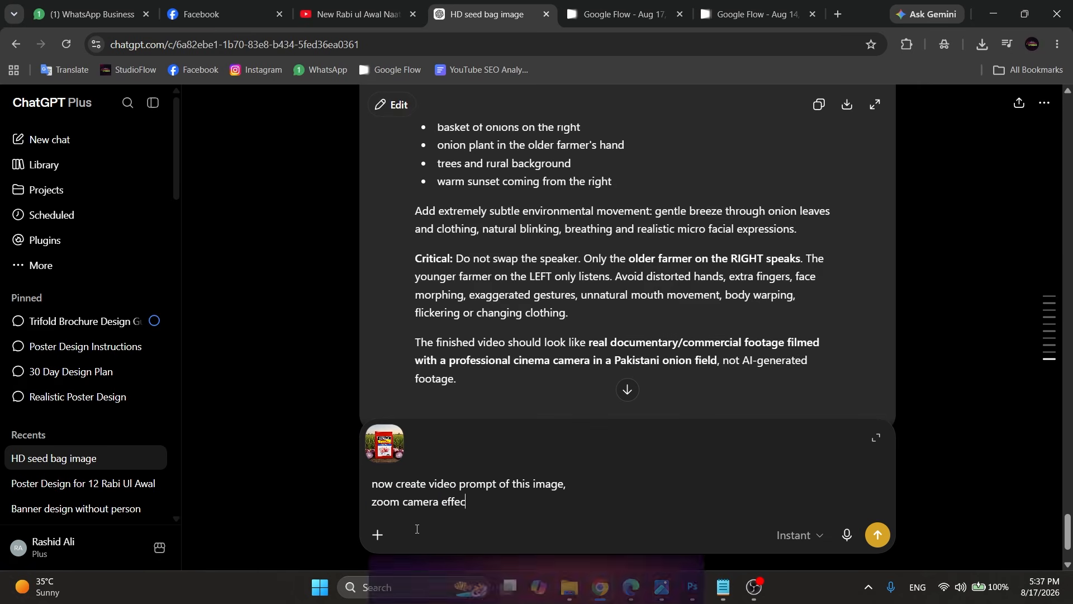
text( hoga slightly)
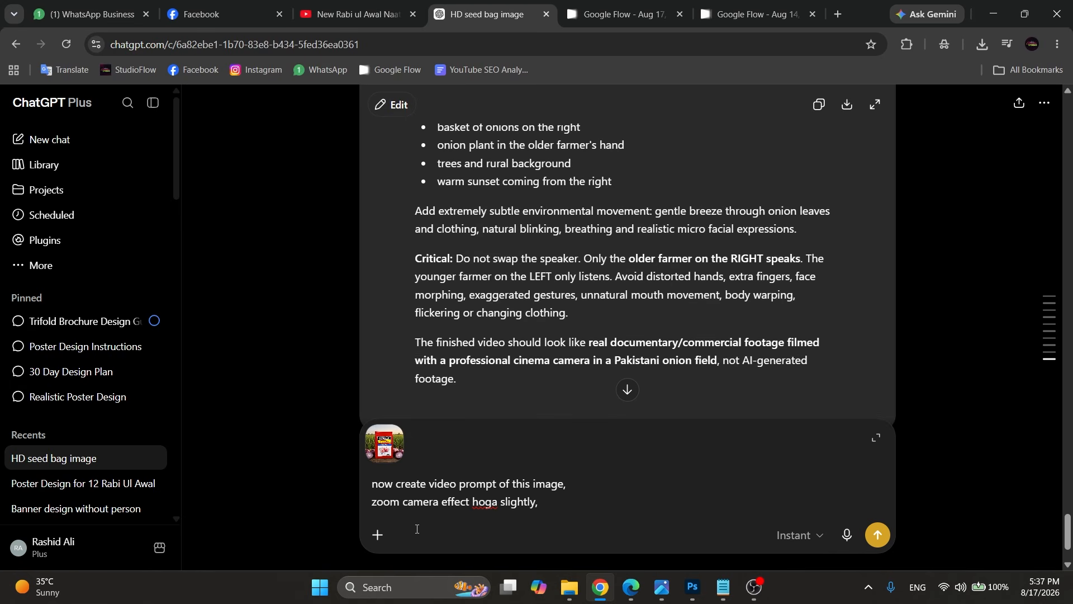
text(,)
key(shift+Return)
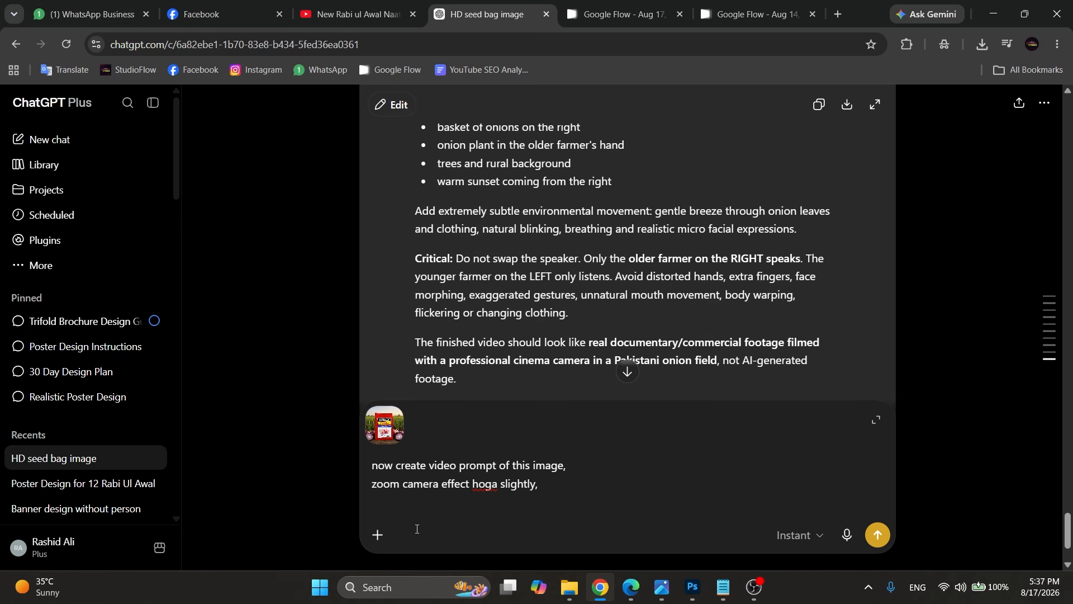
Step: Reword the camera line of the request to "zoom out camera effect hoga fastly from farms to"
click(403, 480)
text(out)
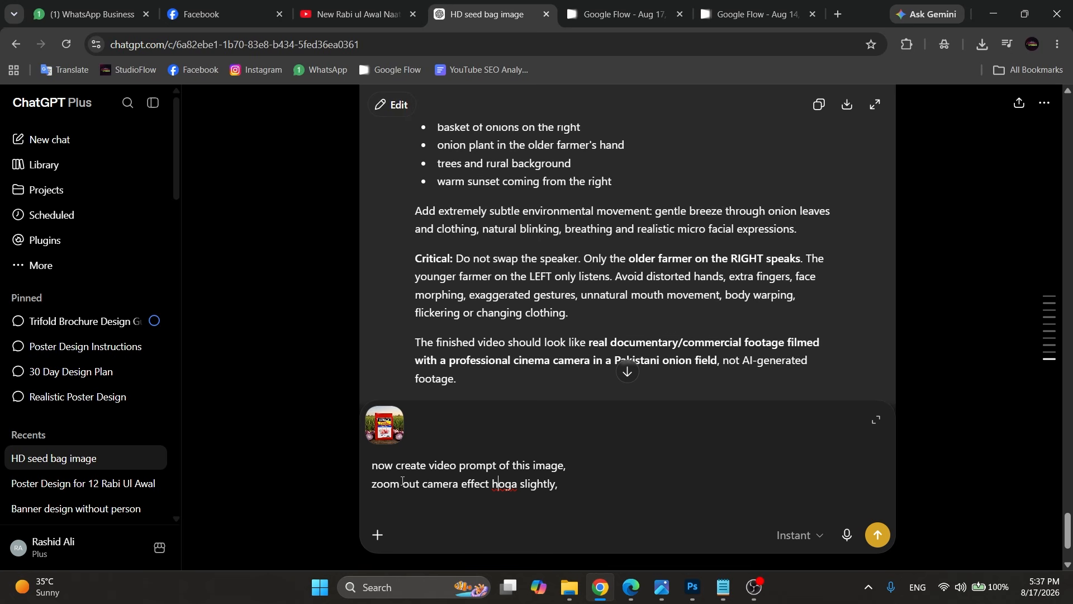
key(Delete)
key(Delete)
key(Delete)
key(Delete)
key(Delete)
key(Delete)
key(Delete)
key(Delete)
text(fastly)
text( from )
text(farmers)
key(BackSpace)
key(BackSpace)
key(BackSpace)
text(s to)
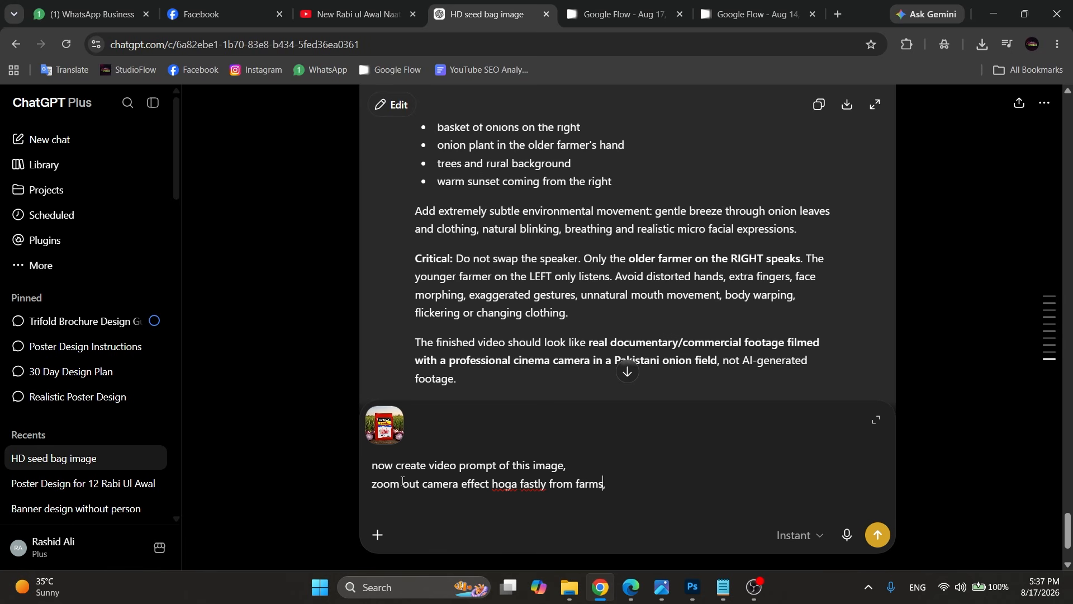
Step: Complete the camera instruction with the words "wood appear hogi" after "from farms to"
text( wood,)
key(BackSpace)
text(appeare)
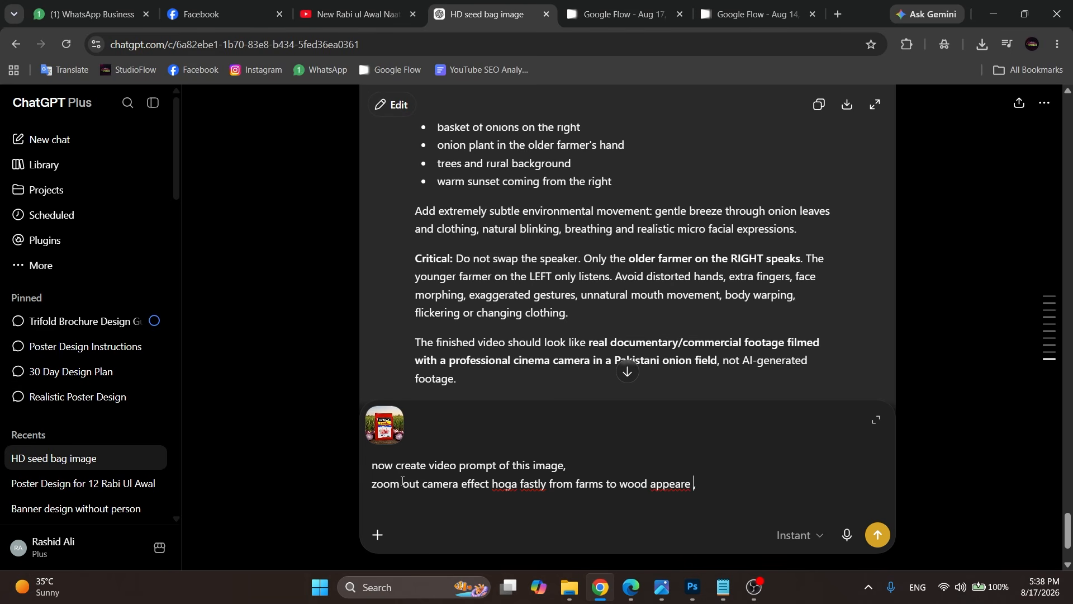
key(BackSpace)
key(BackSpace)
key(BackSpace)
text(r hogi)
Step: Add the bag drop instruction "then bag uper se neeche gire wood k uper zoor se dhuwa bhi nikle ga" to the request
text(the n bag uper se nee)
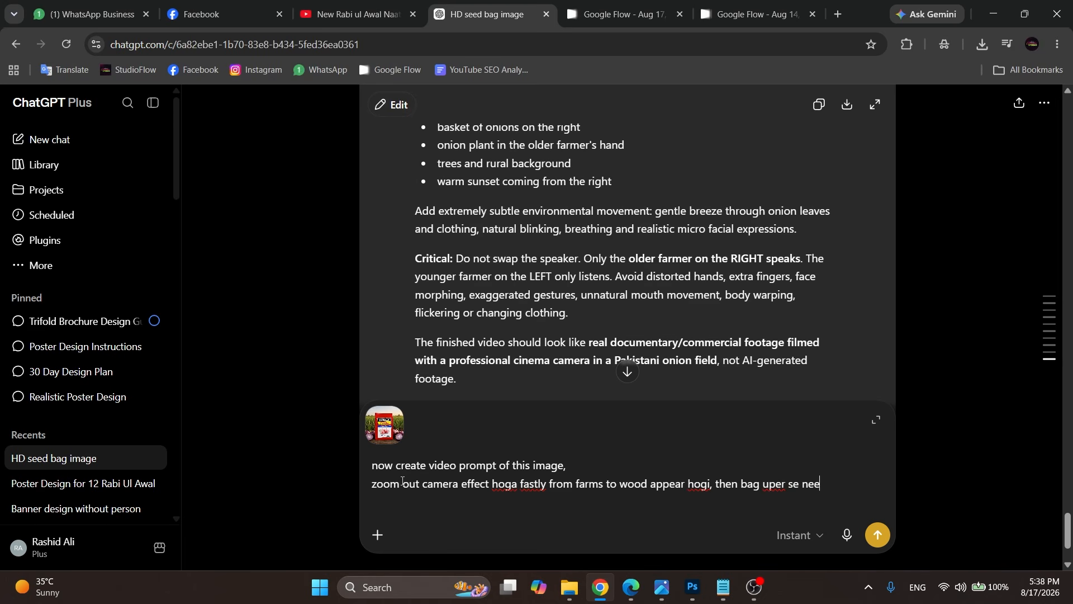
text(che gire wood k u)
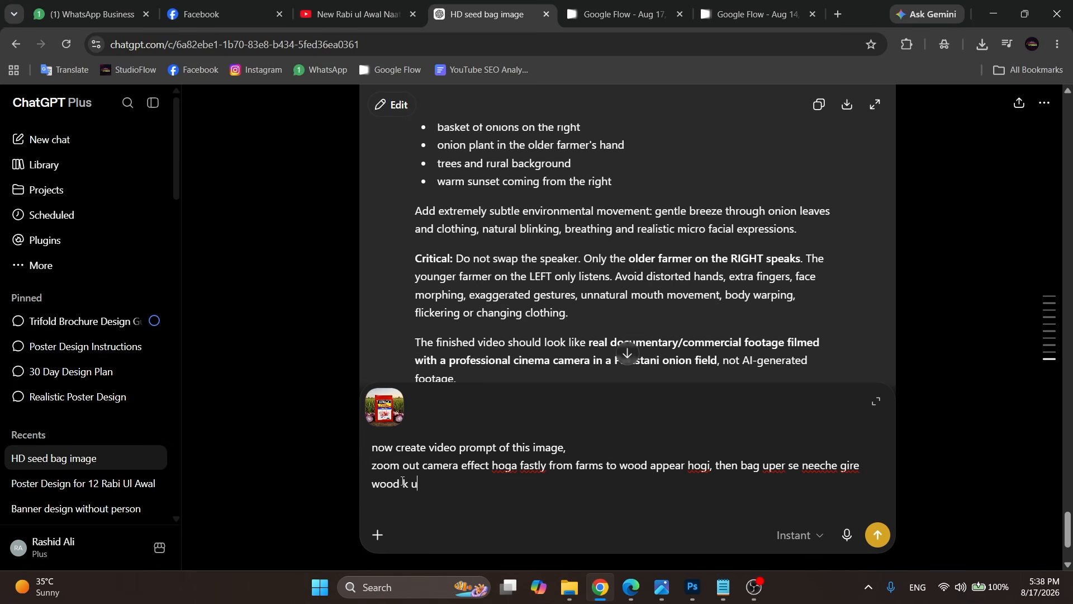
text(per zoor se dhuwan)
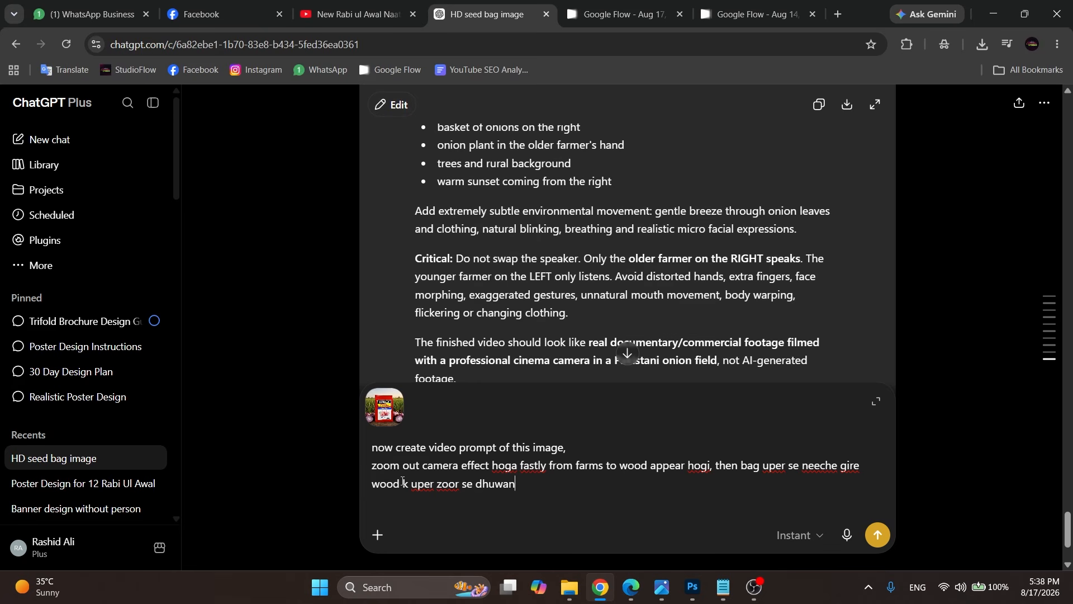
key(BackSpace)
text(bhi nikle ga)
Step: Add the onion movement instruction "after that onions bag k peeche se slide karti huwi appear hongi" to the request
text(, the n)
key(BackSpace)
key(BackSpace)
key(BackSpace)
text(afther that)
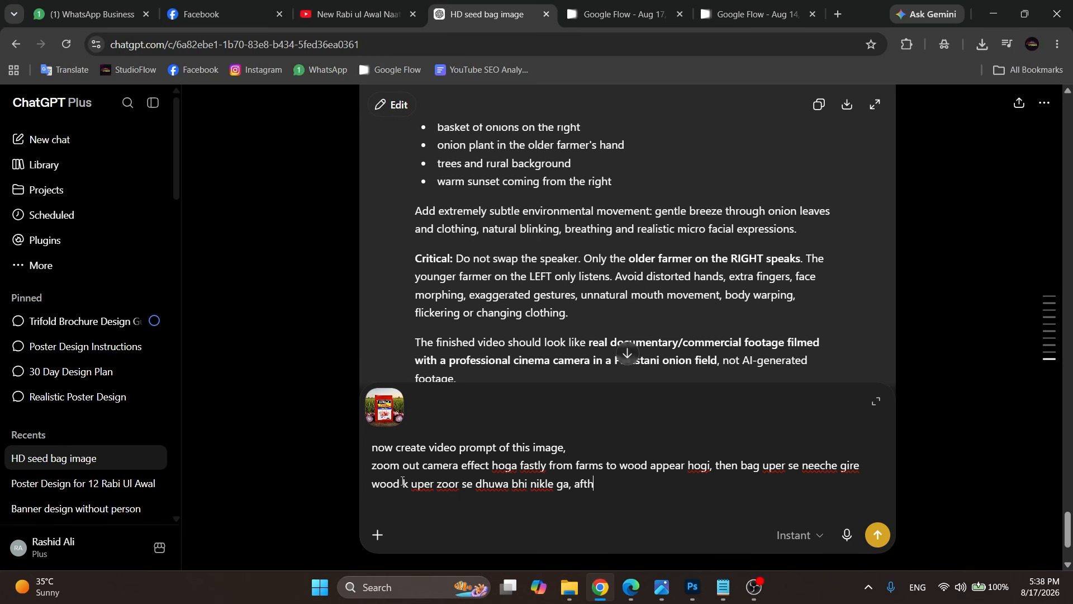
key(BackSpace)
key(BackSpace)
key(BackSpace)
key(BackSpace)
key(BackSpace)
key(BackSpace)
key(BackSpace)
key(BackSpace)
key(BackSpace)
text(er)
key(BackSpace)
key(BackSpace)
text(ter that onions bag k peeche)
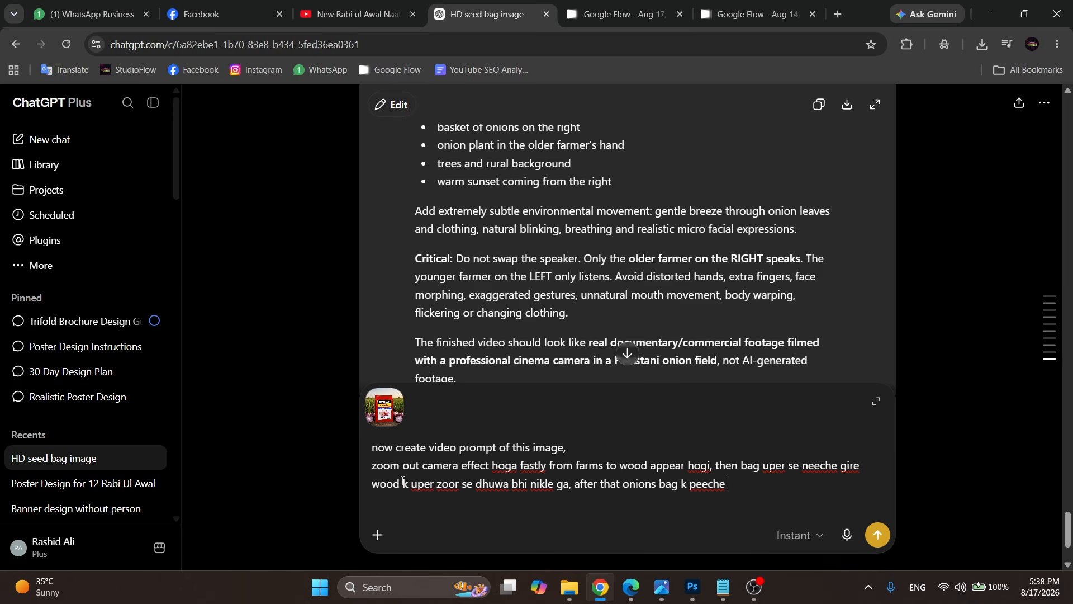
text( se slider)
key(BackSpace)
text(karti huwi appear)
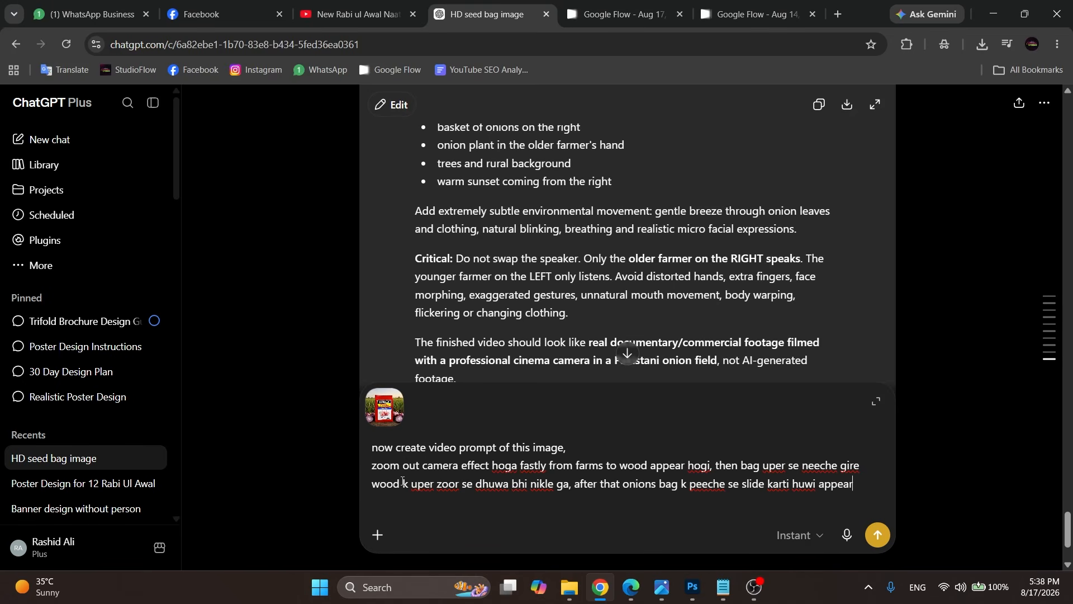
text( hongi same)
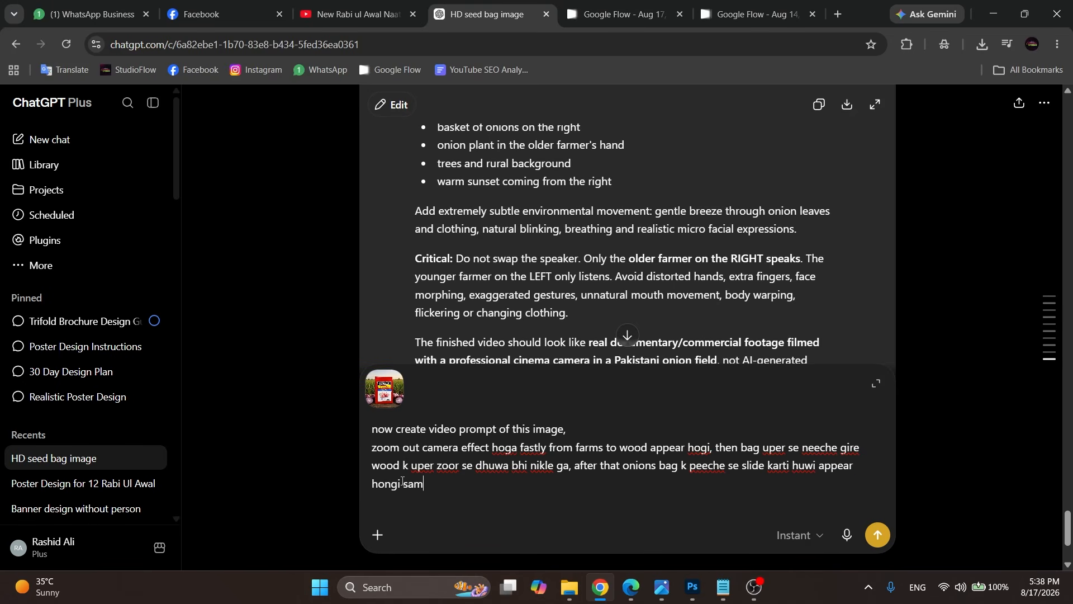
Step: Finish the onion instruction with the words "surrounding the bags"
key(BackSpace)
key(BackSpace)
key(BackSpace)
text(surround b)
key(BackSpace)
key(BackSpace)
text(ing the bags)
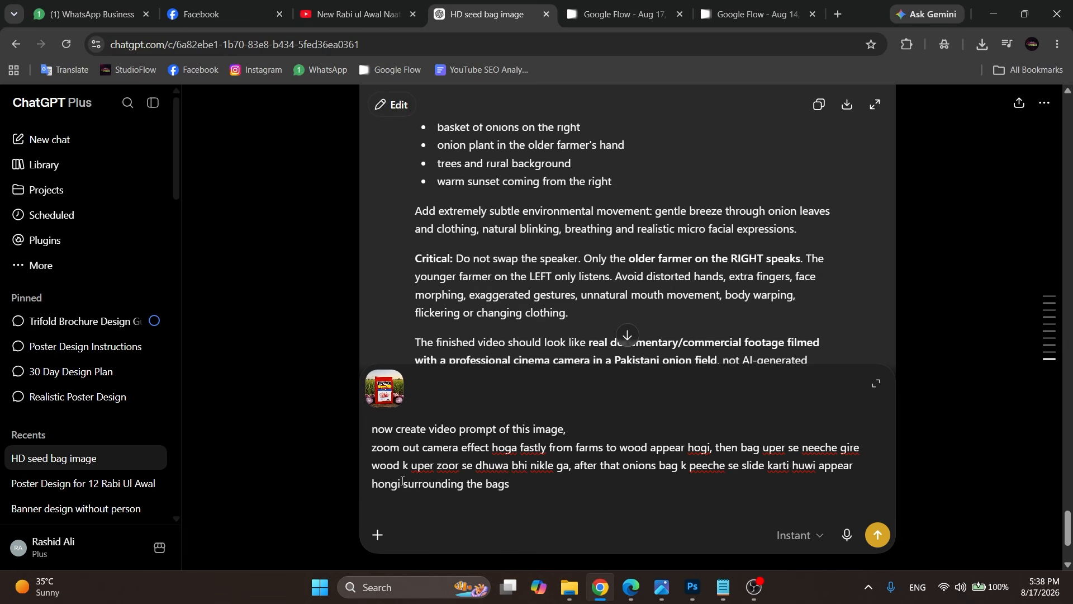
Step: Append "1920x1080, super realistic" to the request and send it to ChatGPT
text(, 192)
text(080, super realiti)
key(BackSpace)
key(BackSpace)
text(stic)
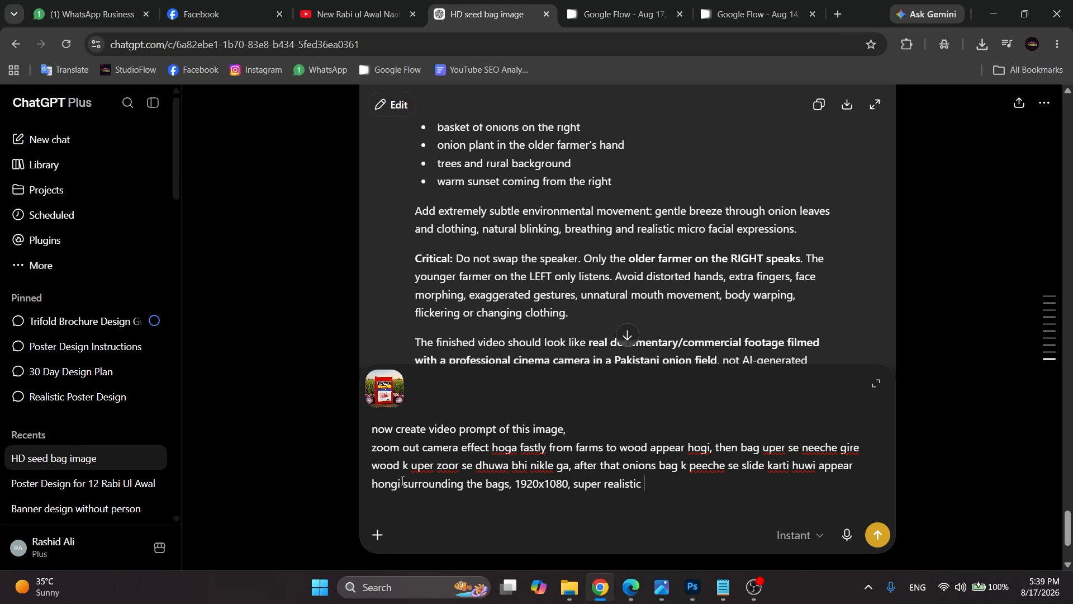
key(Return)
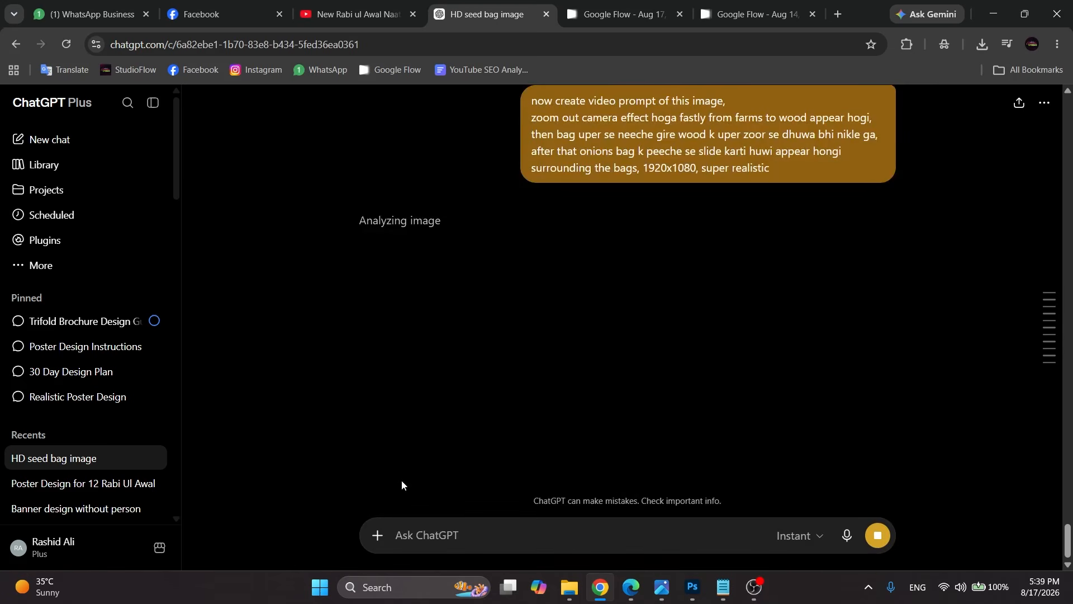
Step: Switch to the Google Flow project, upload the newest Downloads image of the Goreja Seeds bag and attach it to the agent prompt
click(672, 3)
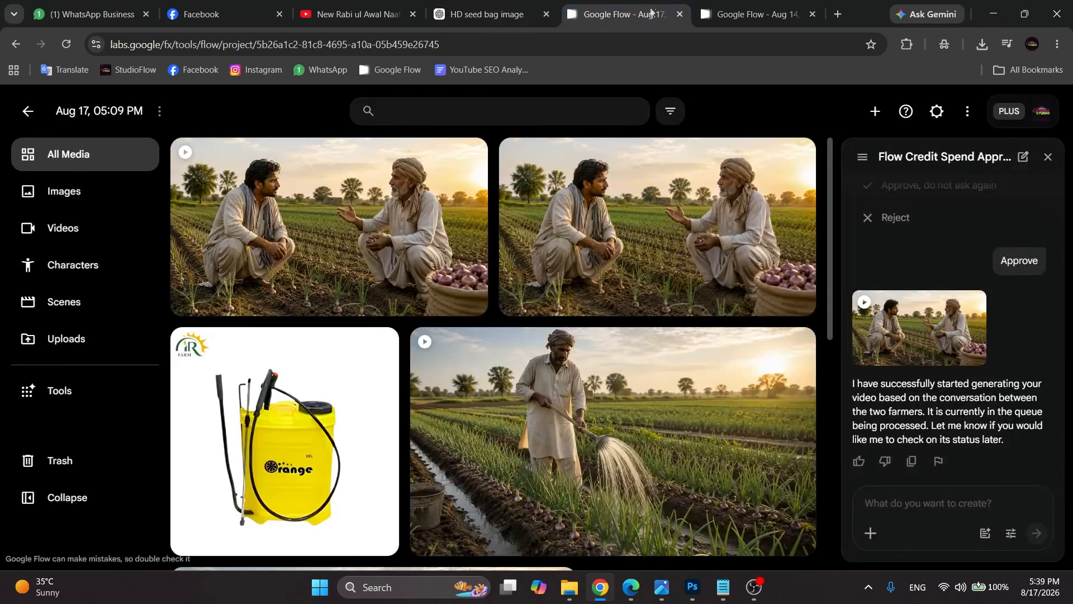
click(870, 534)
click(550, 465)
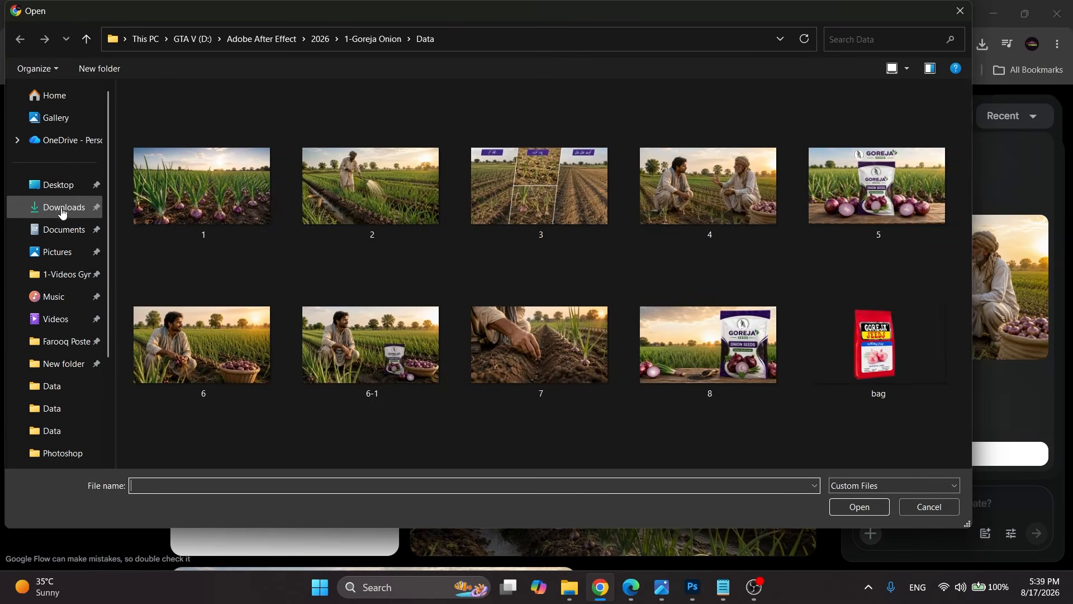
click(62, 211)
double_click(171, 157)
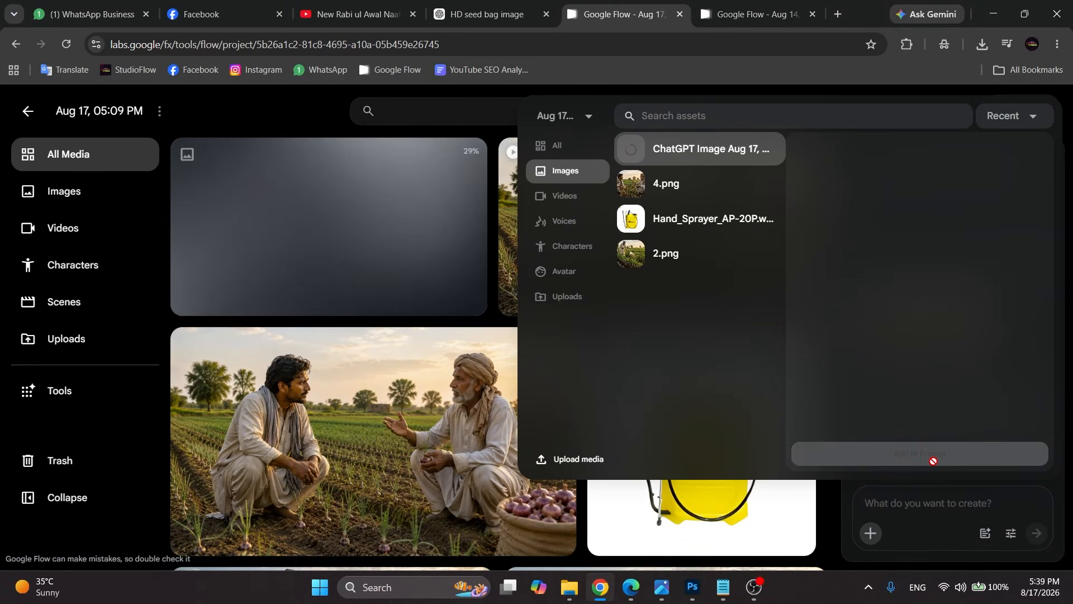
click(932, 457)
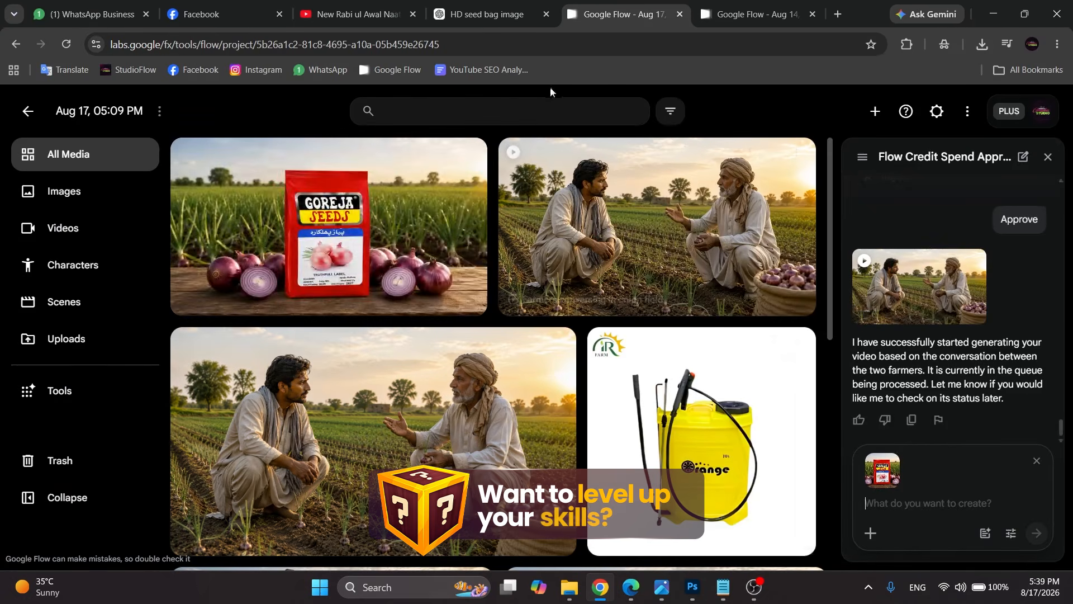
Step: Copy the finished product reveal video prompt from ChatGPT and paste it into the Google Flow agent prompt
click(520, 14)
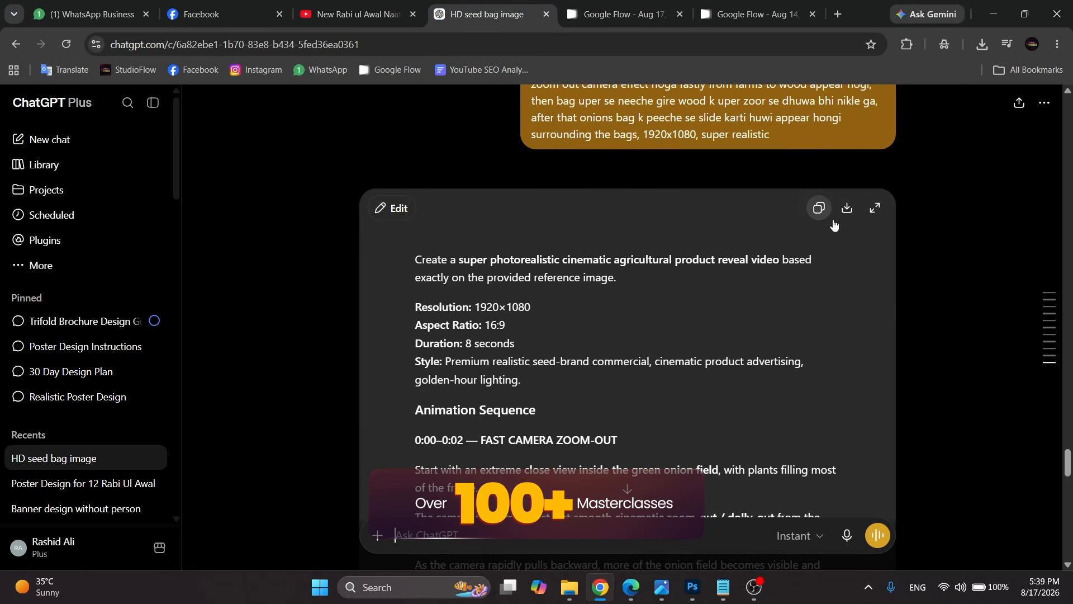
click(818, 207)
click(620, 14)
click(920, 499)
key(ctrl+v)
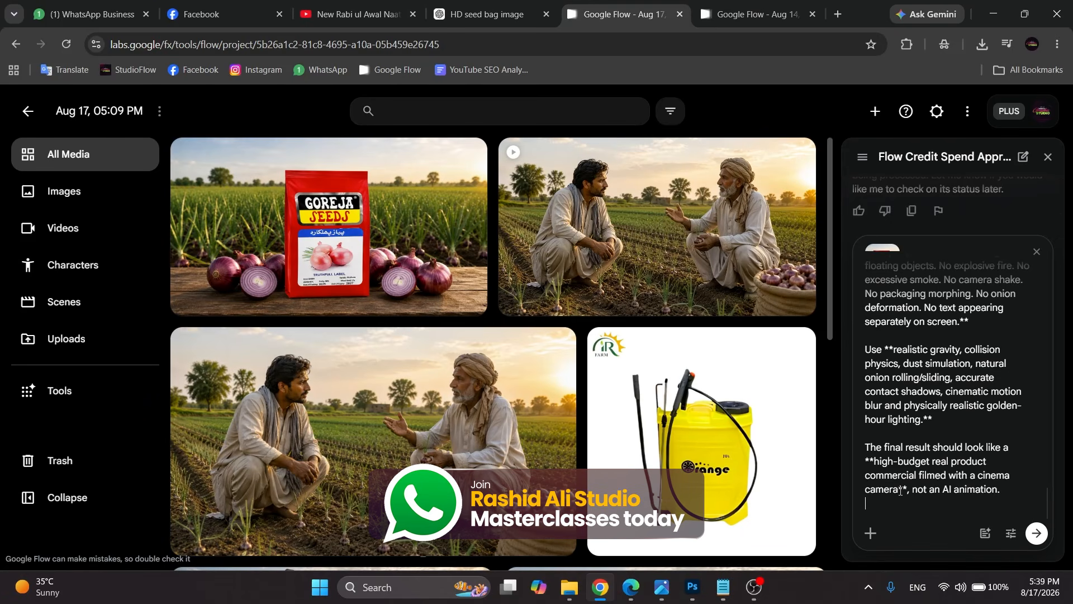
Step: Check the agent's generation settings and submit the seed bag product reveal prompt
click(1011, 533)
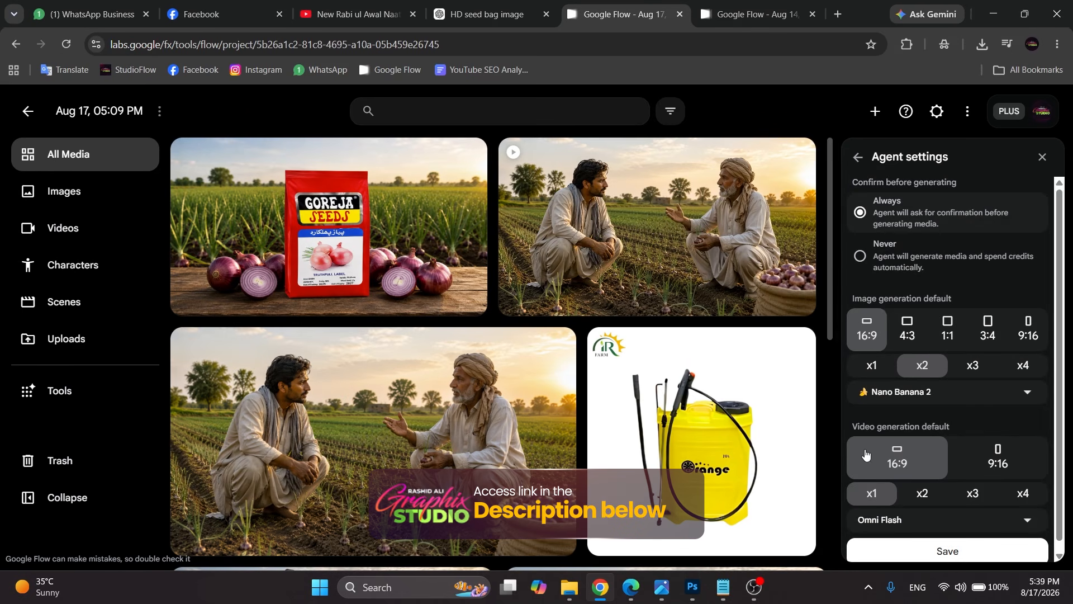
click(858, 157)
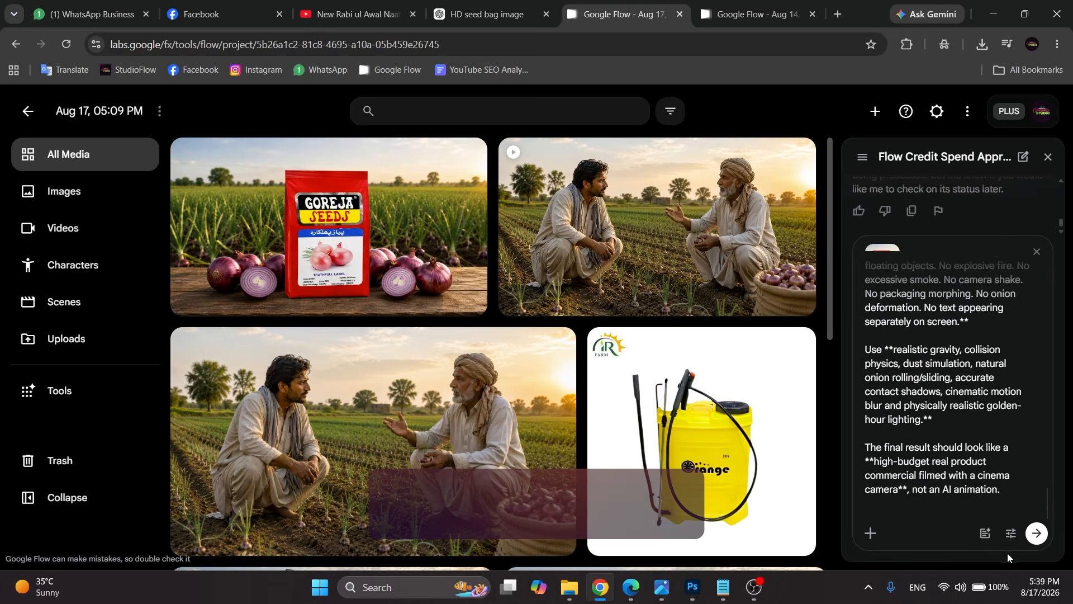
click(1037, 534)
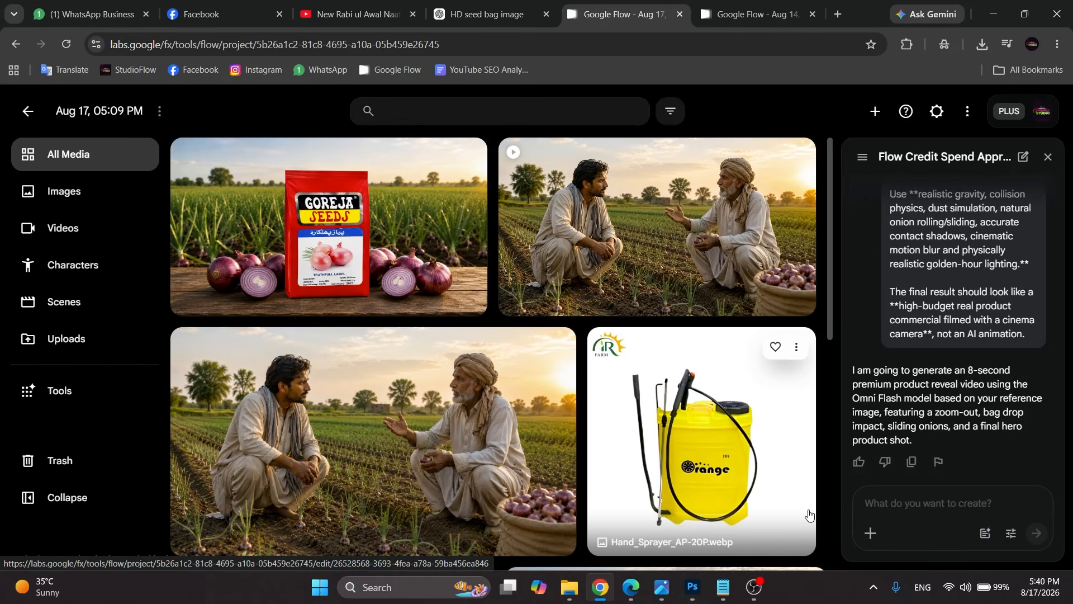
Step: Reply "aproved" to the proposed 8-second Omni Flash video and approve the single video generation
click(902, 509)
text(a)
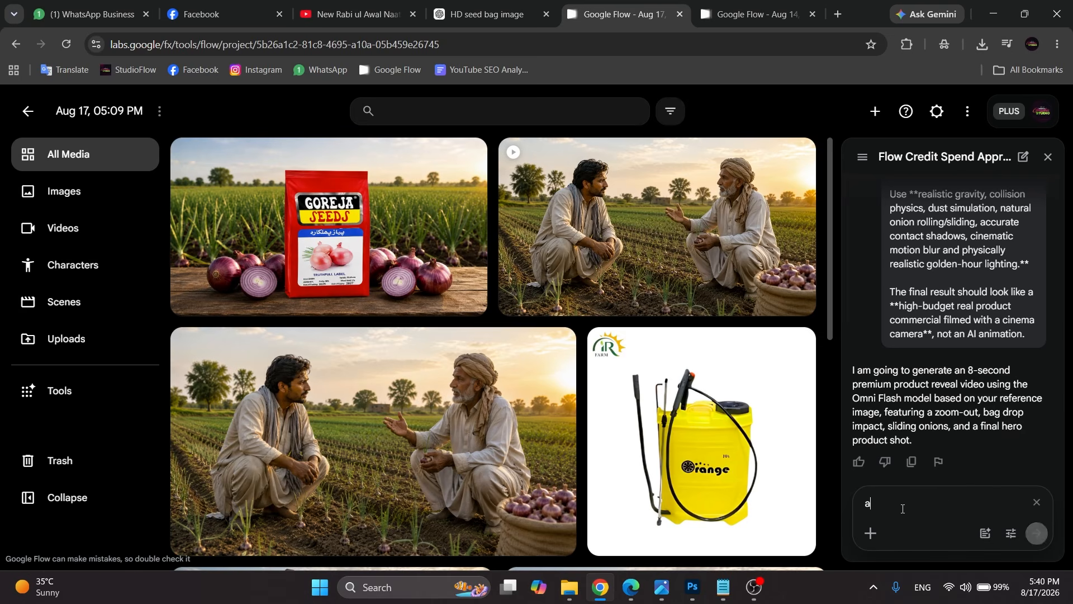
text(proved)
key(Return)
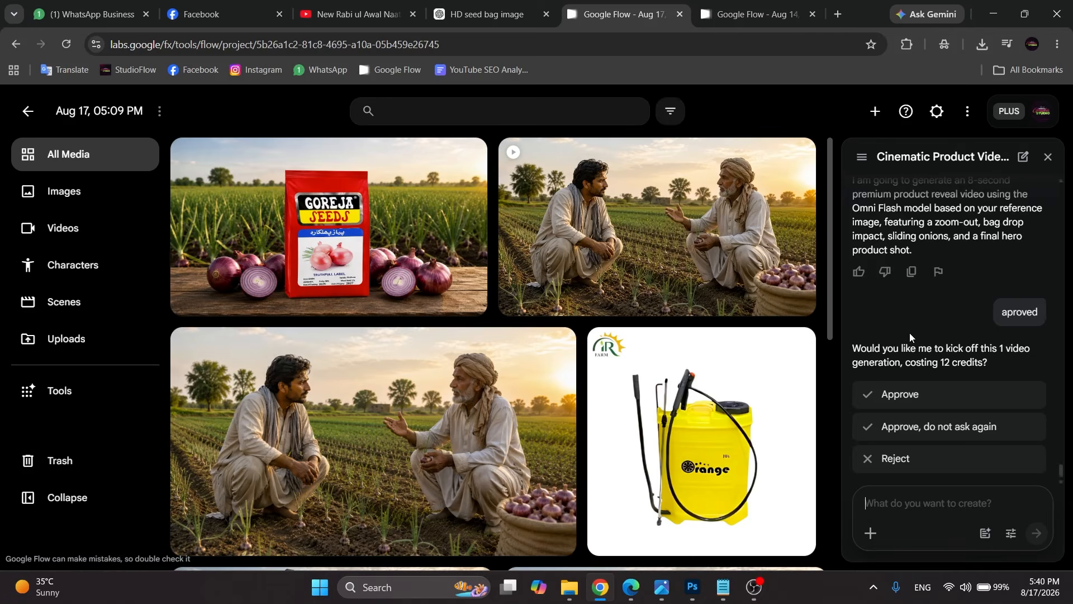
click(892, 387)
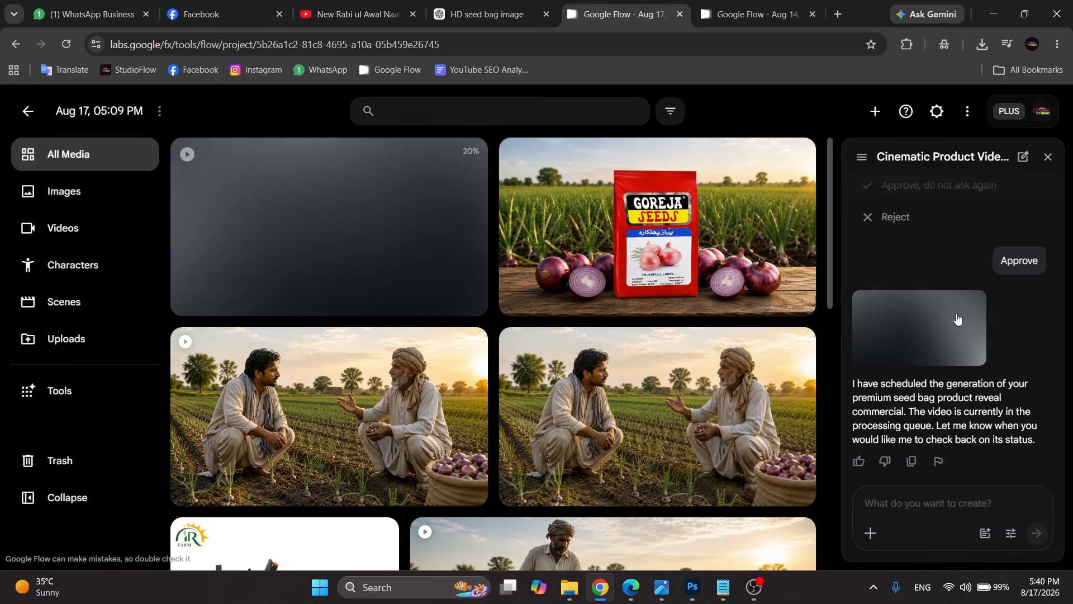
Step: Open the generated Goreja Seeds bag reveal video, watch it in full screen and exit full screen
click(398, 223)
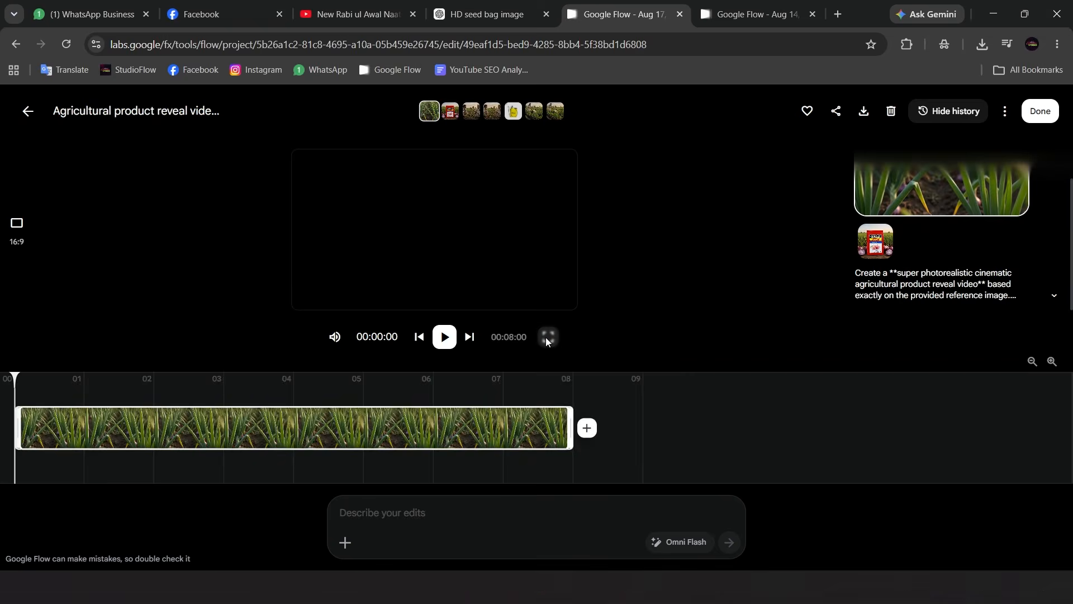
click(548, 337)
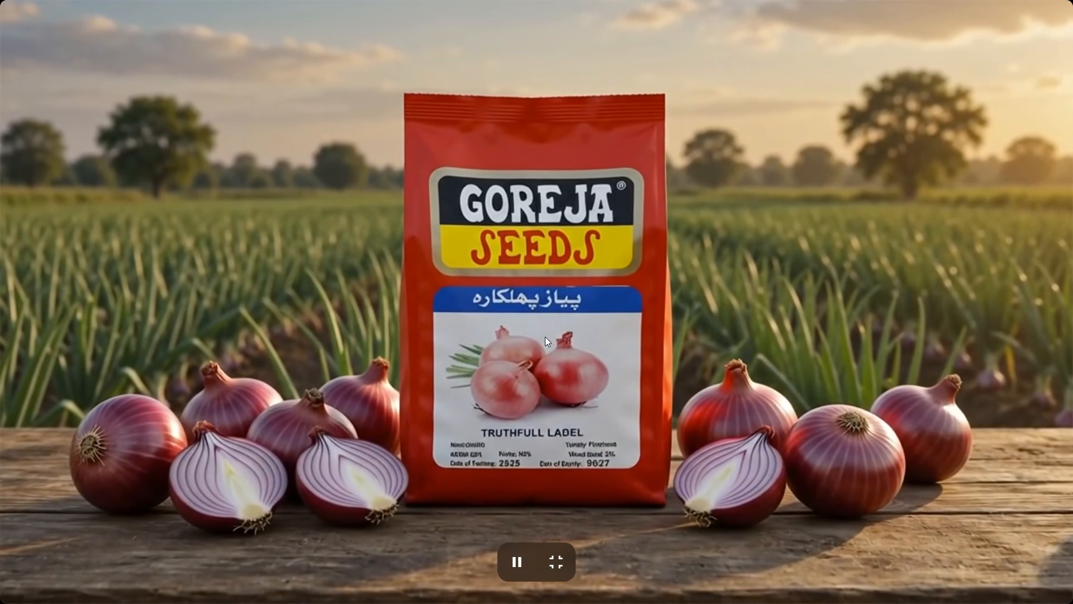
click(556, 561)
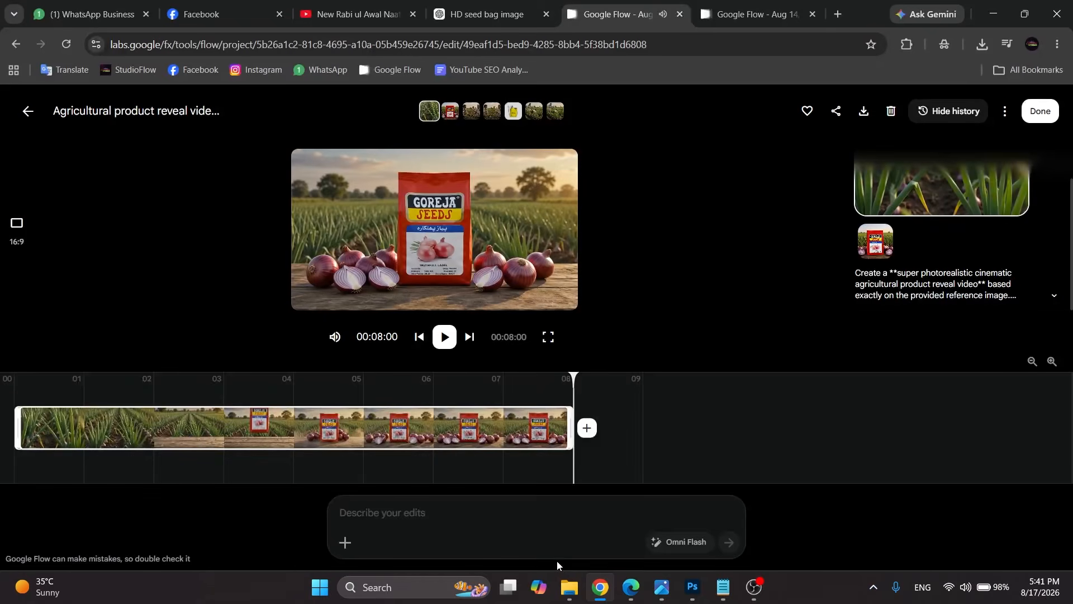